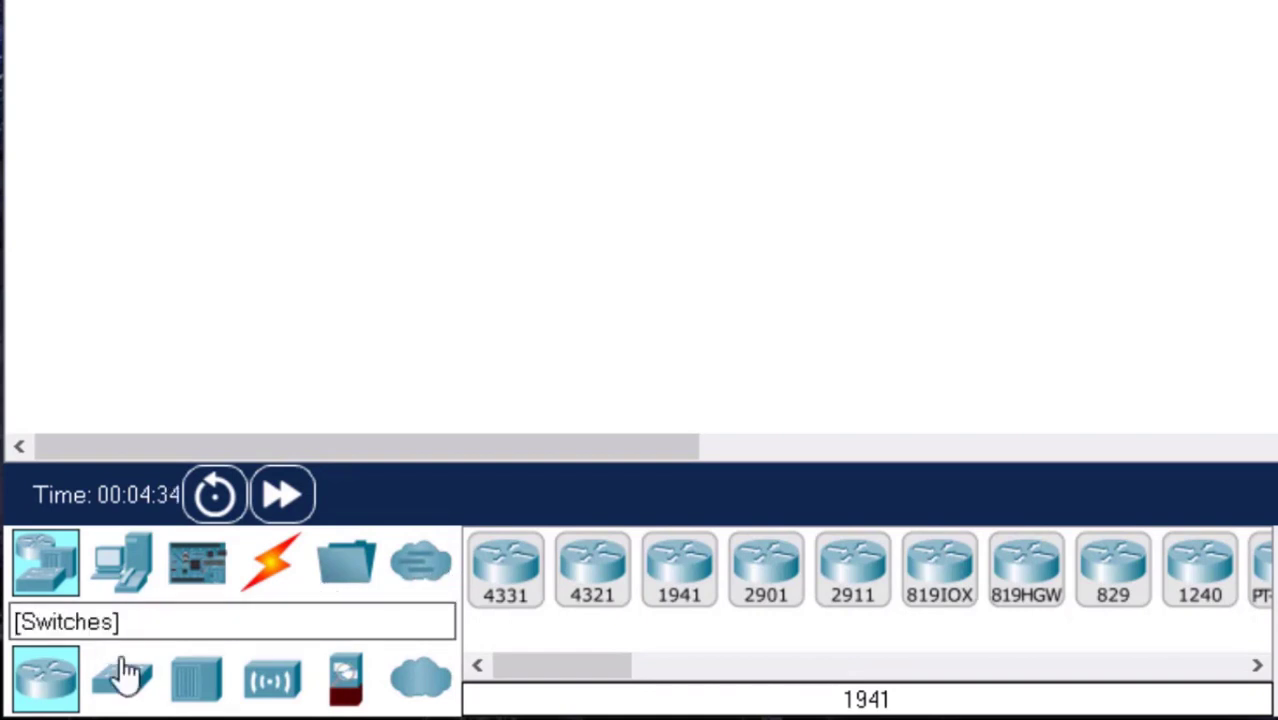
Examine the network device categories: routers, switches, hubs, wireless devices, security and WAN emulation, with the models each offers.
{"action": "left_click", "coordinate": [46, 571]}
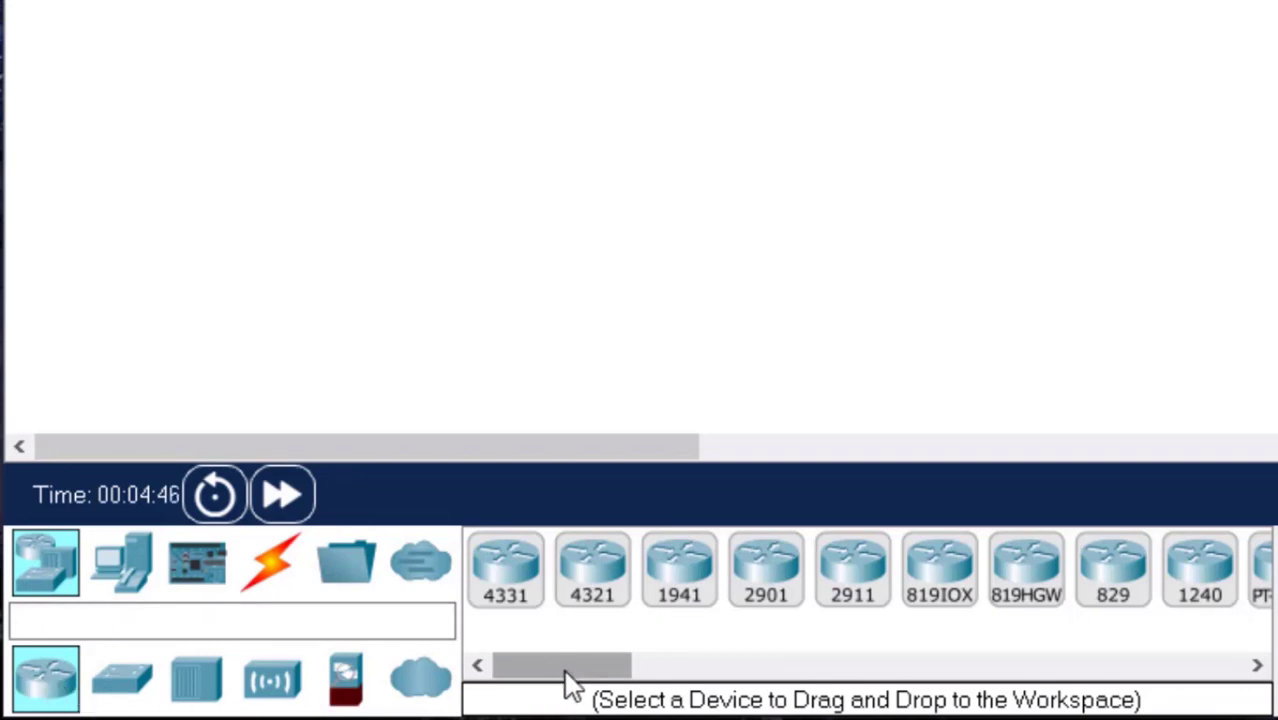
{"action": "left_click_drag", "start_coordinate": [566, 676], "coordinate": [536, 688]}
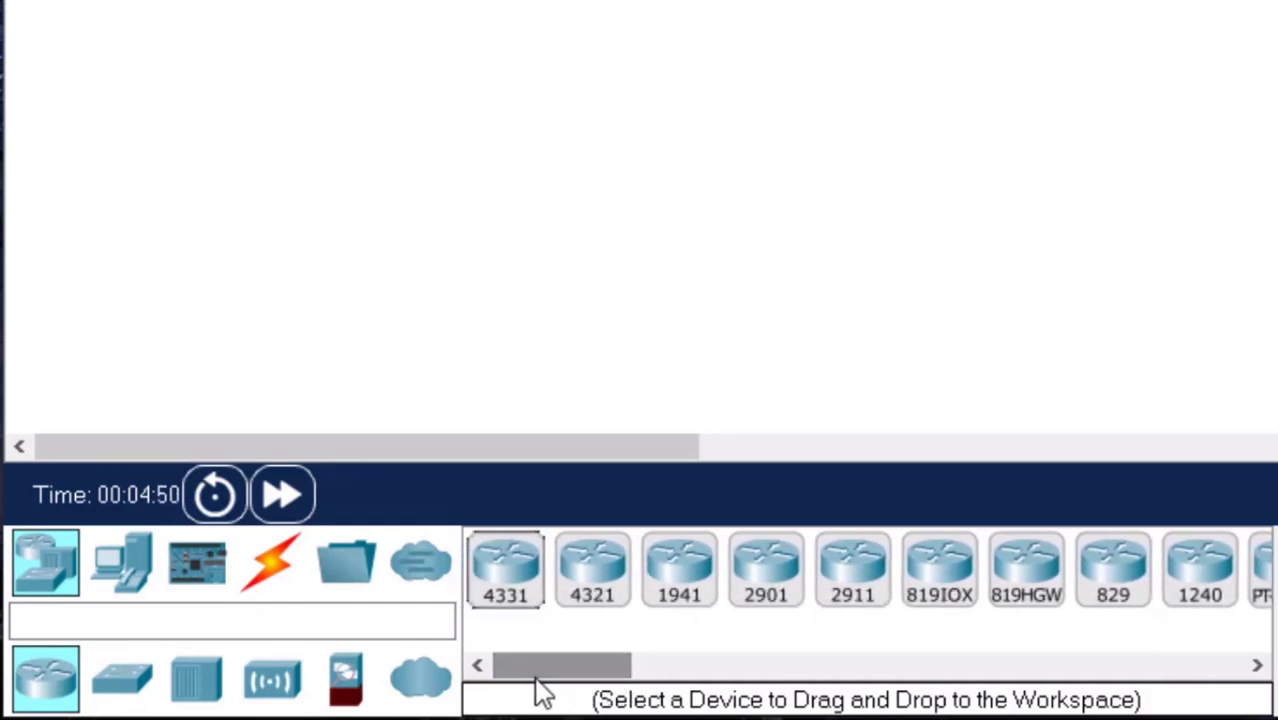
{"action": "left_click", "coordinate": [122, 680]}
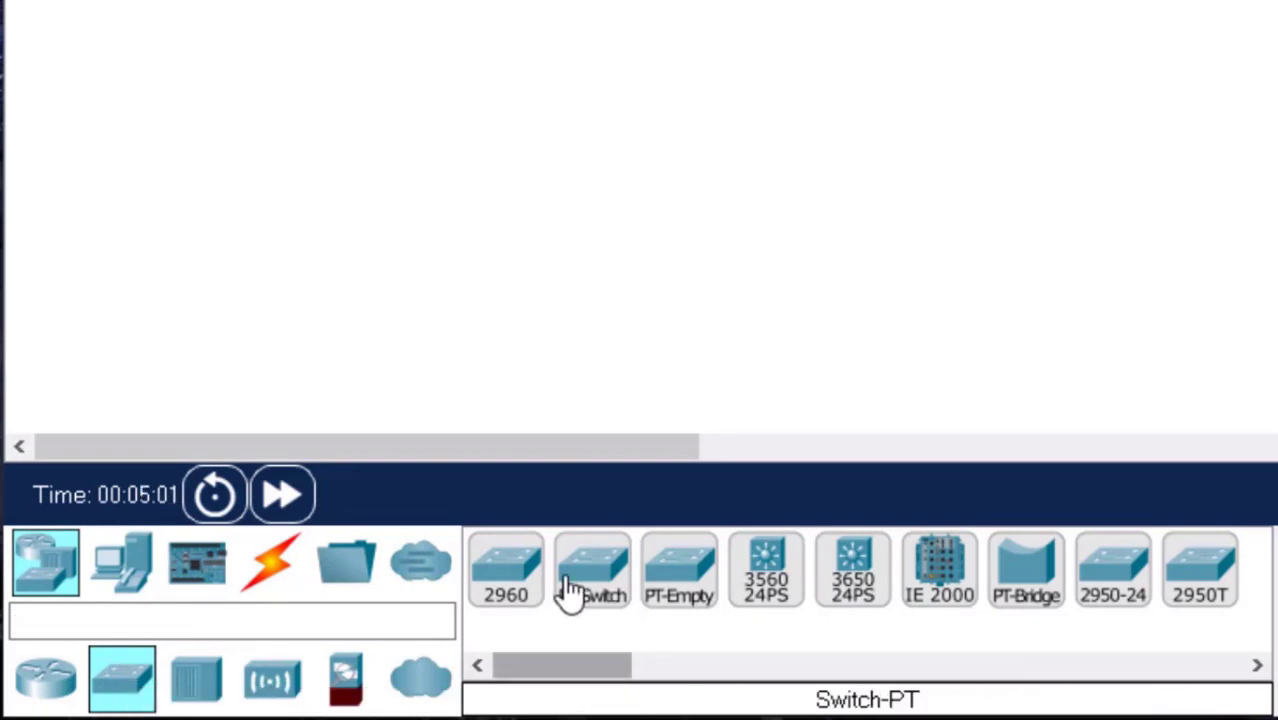
{"action": "left_click", "coordinate": [197, 681]}
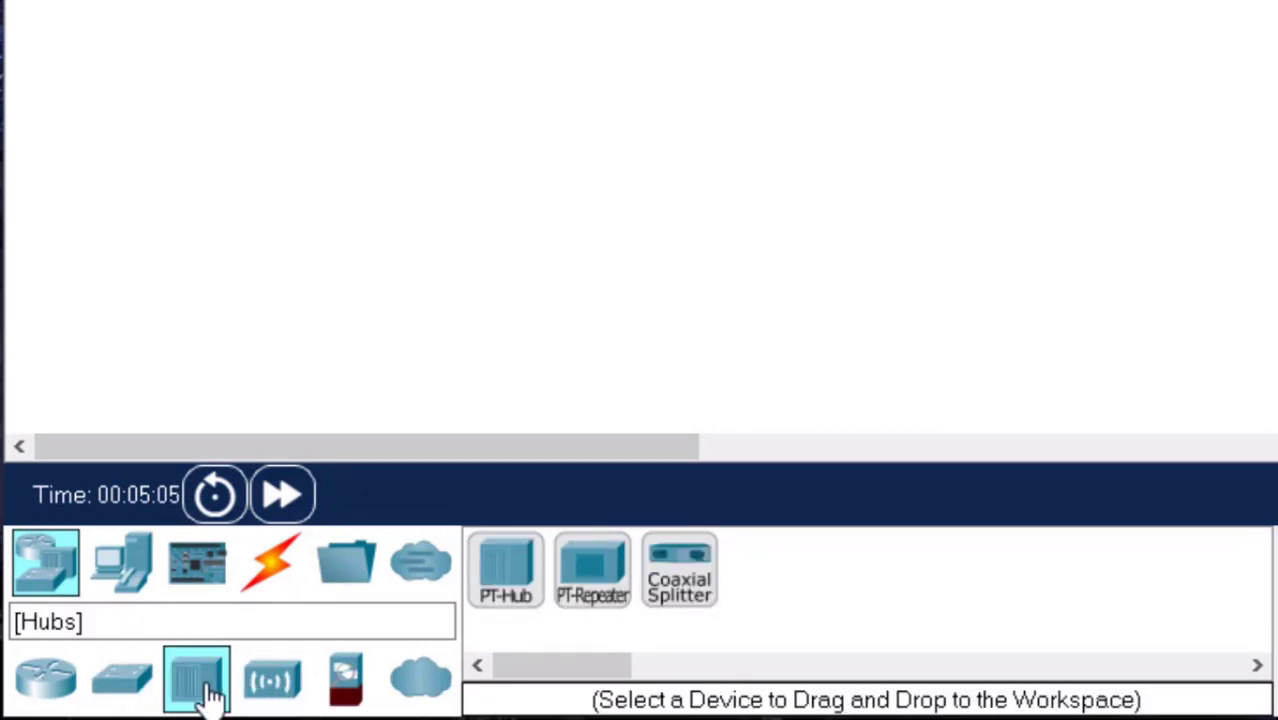
{"action": "left_click", "coordinate": [272, 681]}
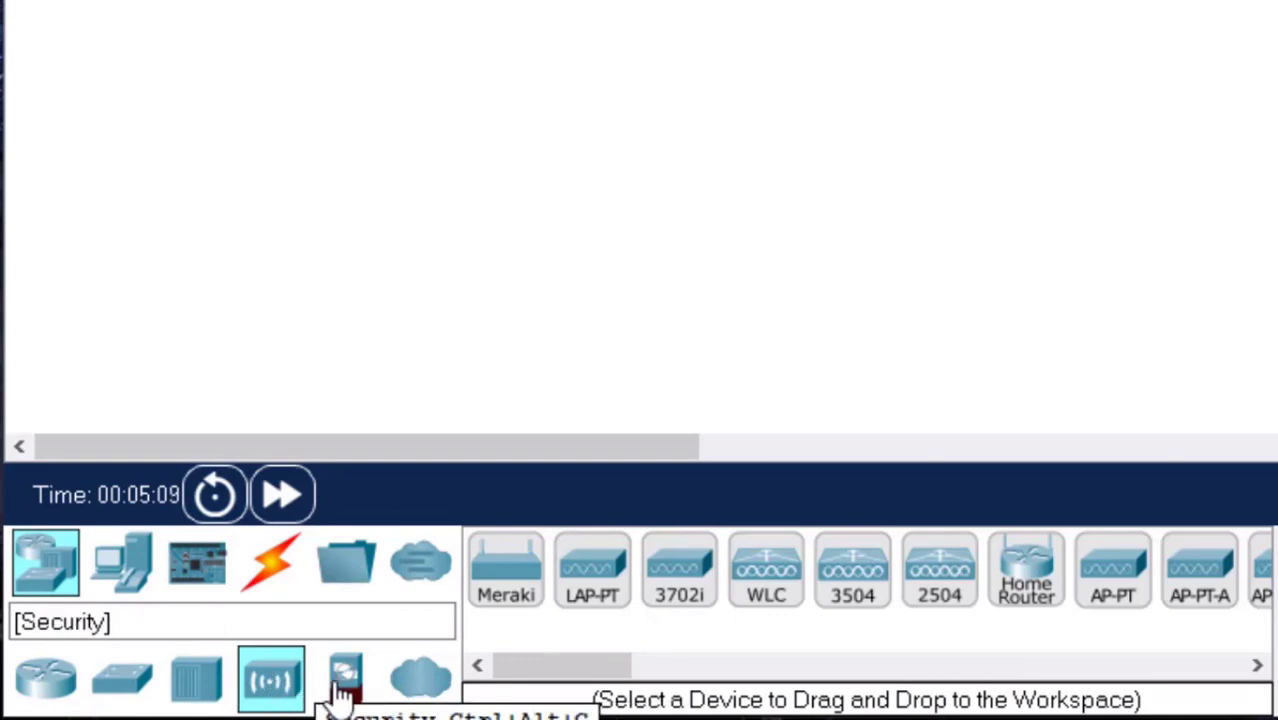
{"action": "left_click", "coordinate": [348, 686]}
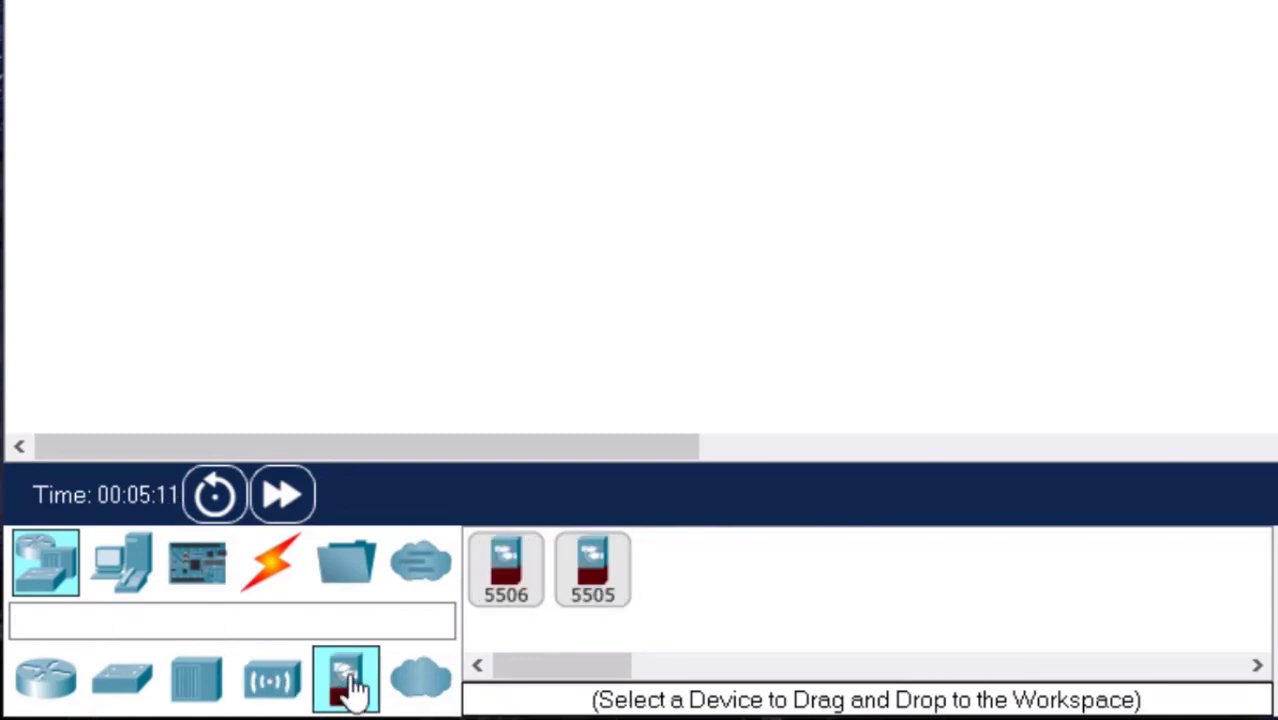
{"action": "left_click", "coordinate": [421, 680]}
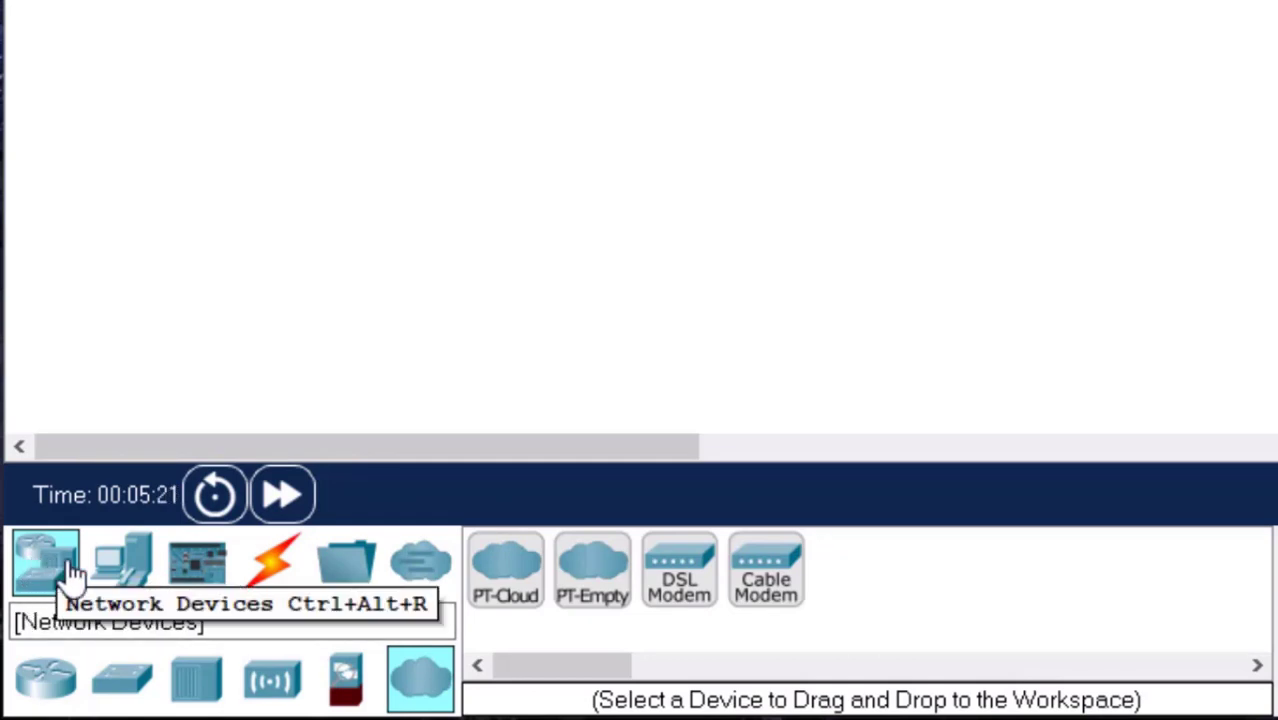
Examine the end device categories, including home, smart city, industrial and power grid devices.
{"action": "left_click", "coordinate": [122, 580]}
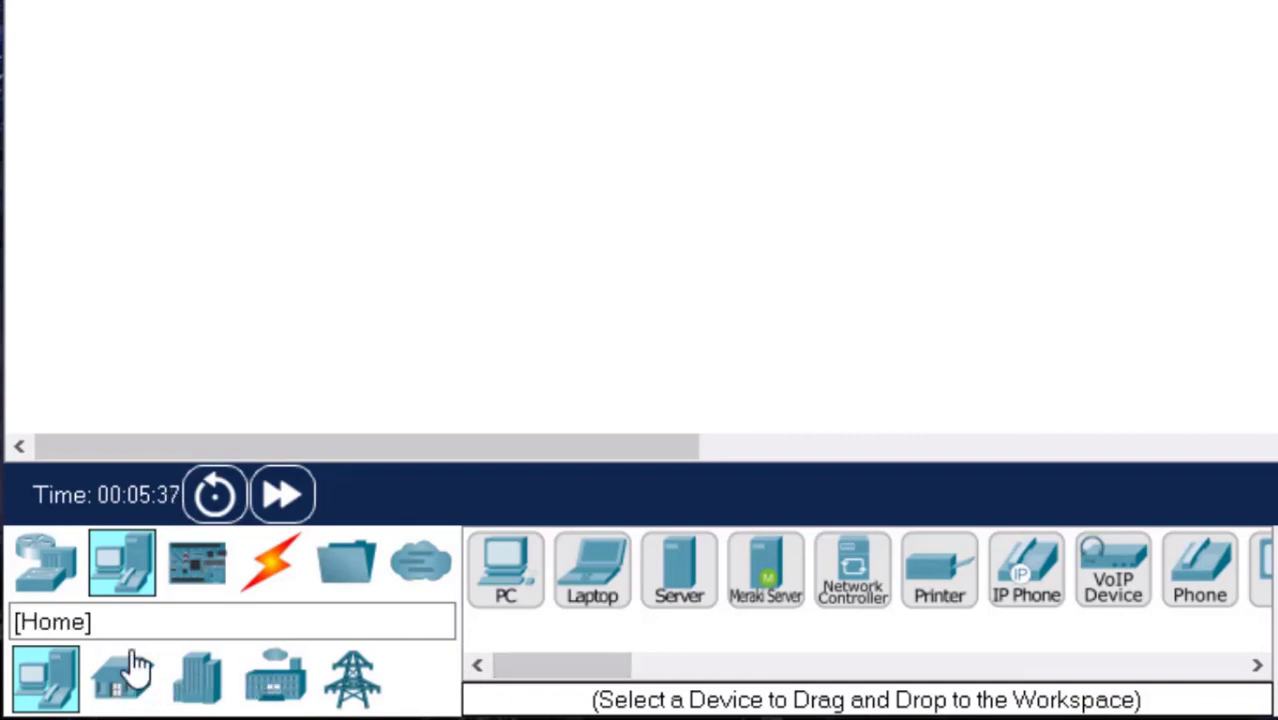
{"action": "left_click", "coordinate": [125, 685]}
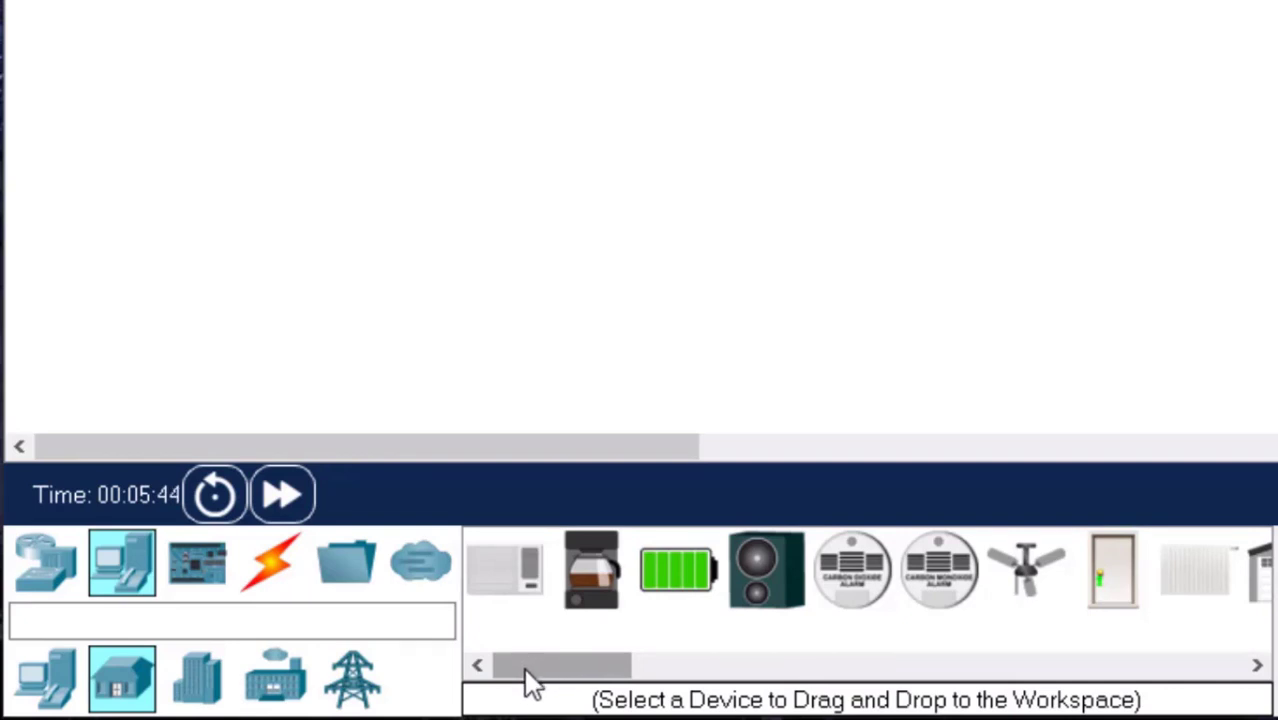
{"action": "left_click", "coordinate": [199, 680]}
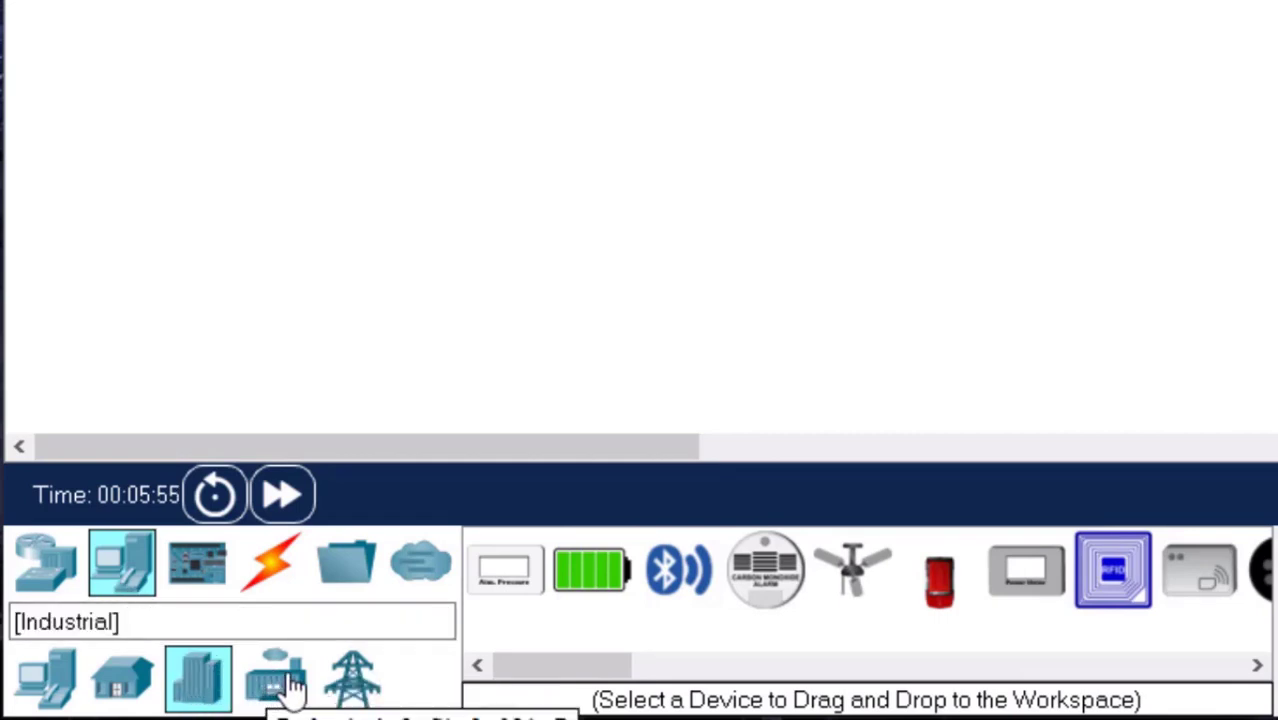
{"action": "left_click", "coordinate": [289, 687]}
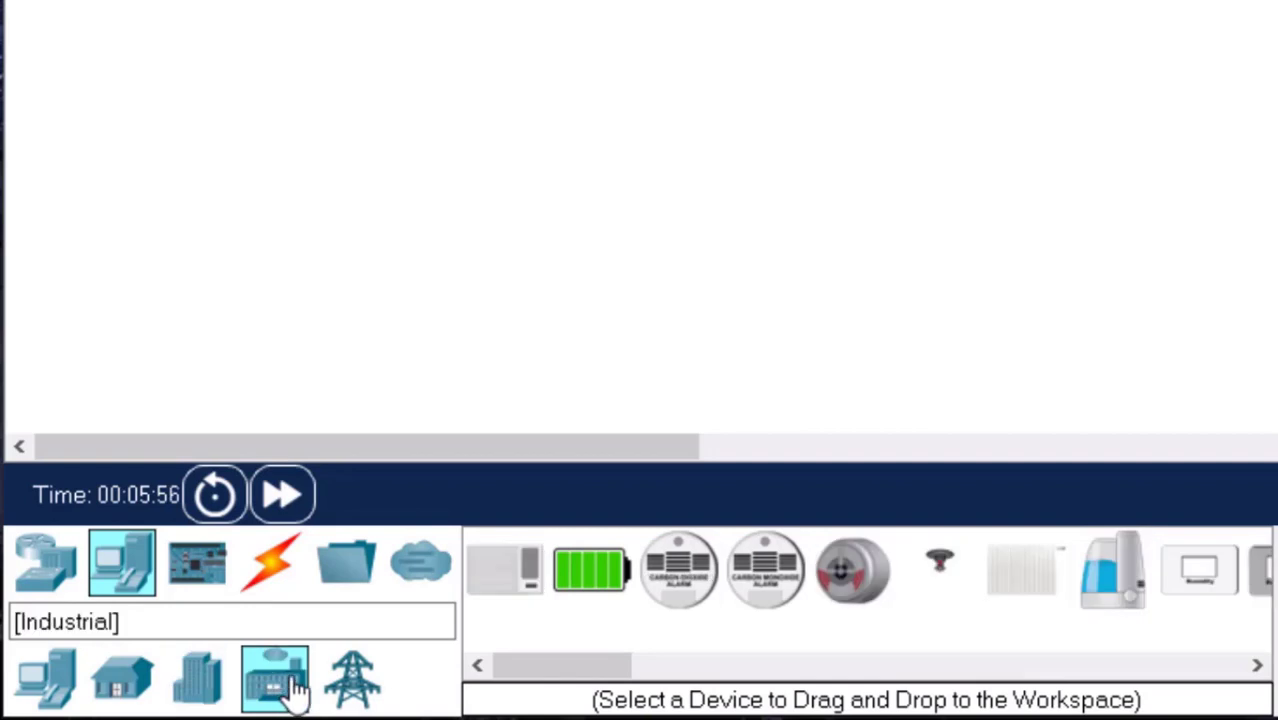
{"action": "left_click", "coordinate": [351, 686]}
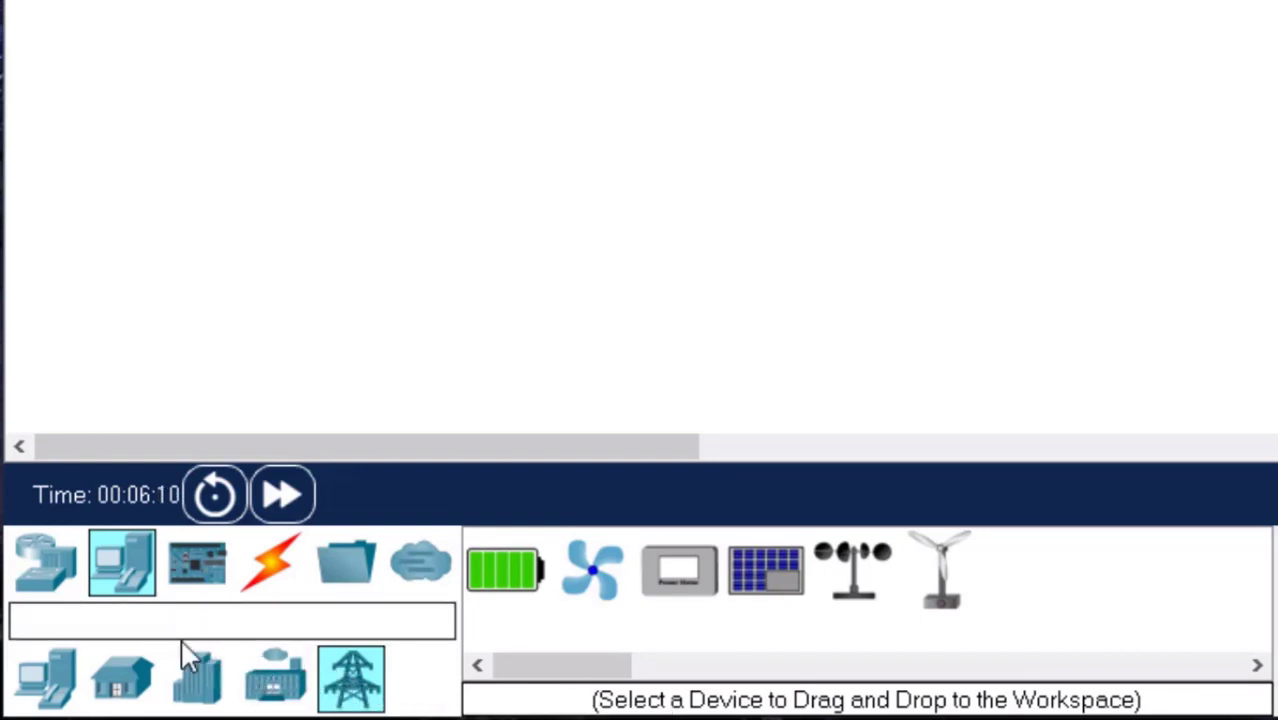
Examine the component boards, actuators and sensors, the connection types and structured cabling, and the miscellaneous and multiuser device groups.
{"action": "left_click", "coordinate": [203, 585]}
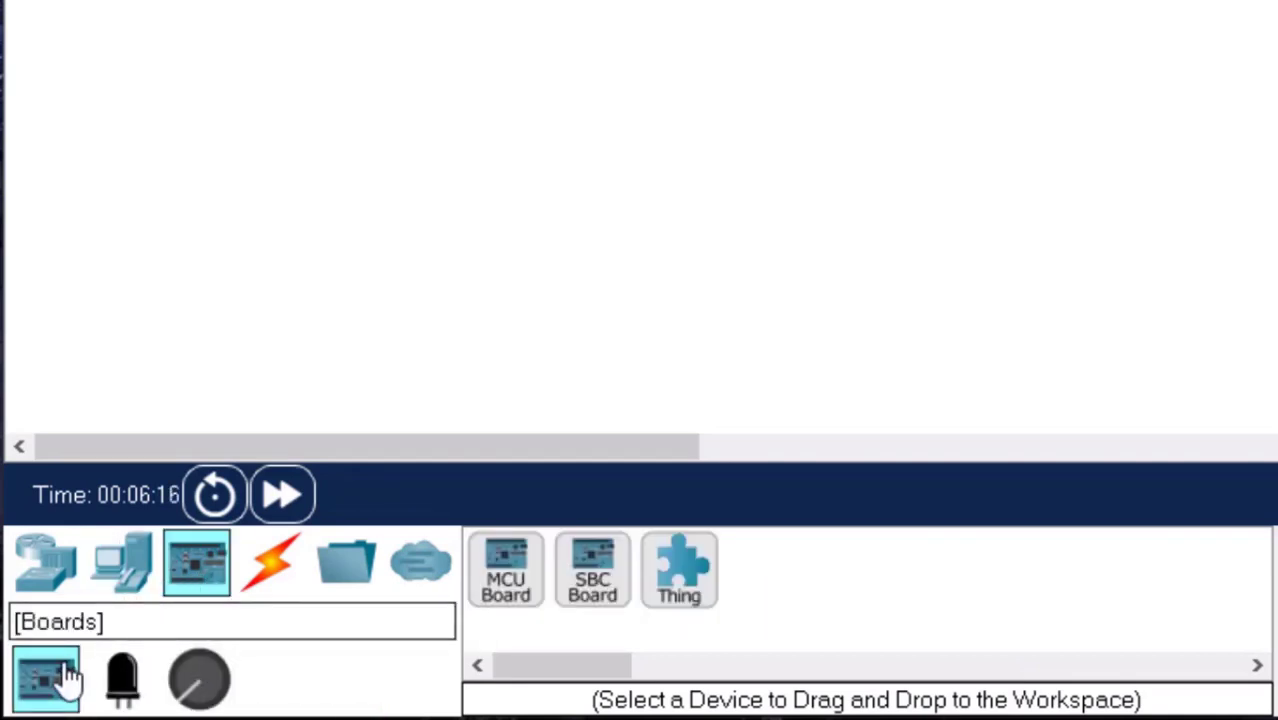
{"action": "left_click", "coordinate": [124, 683]}
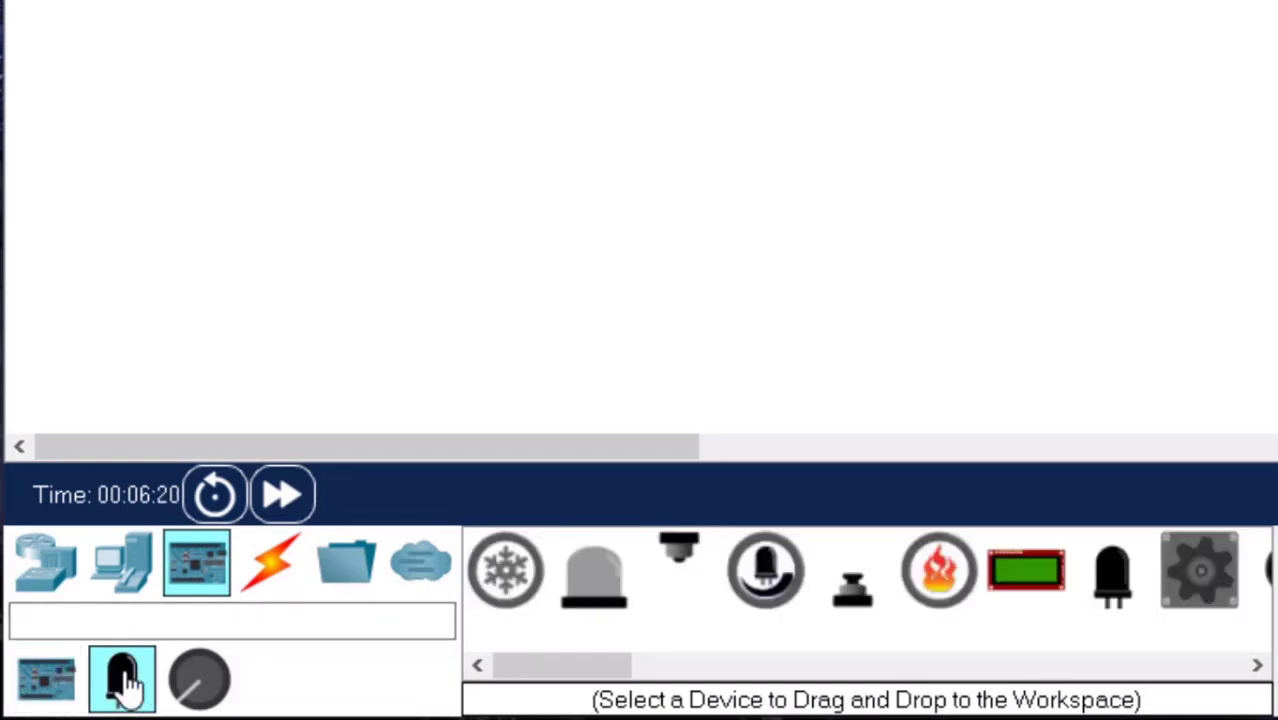
{"action": "left_click", "coordinate": [192, 682]}
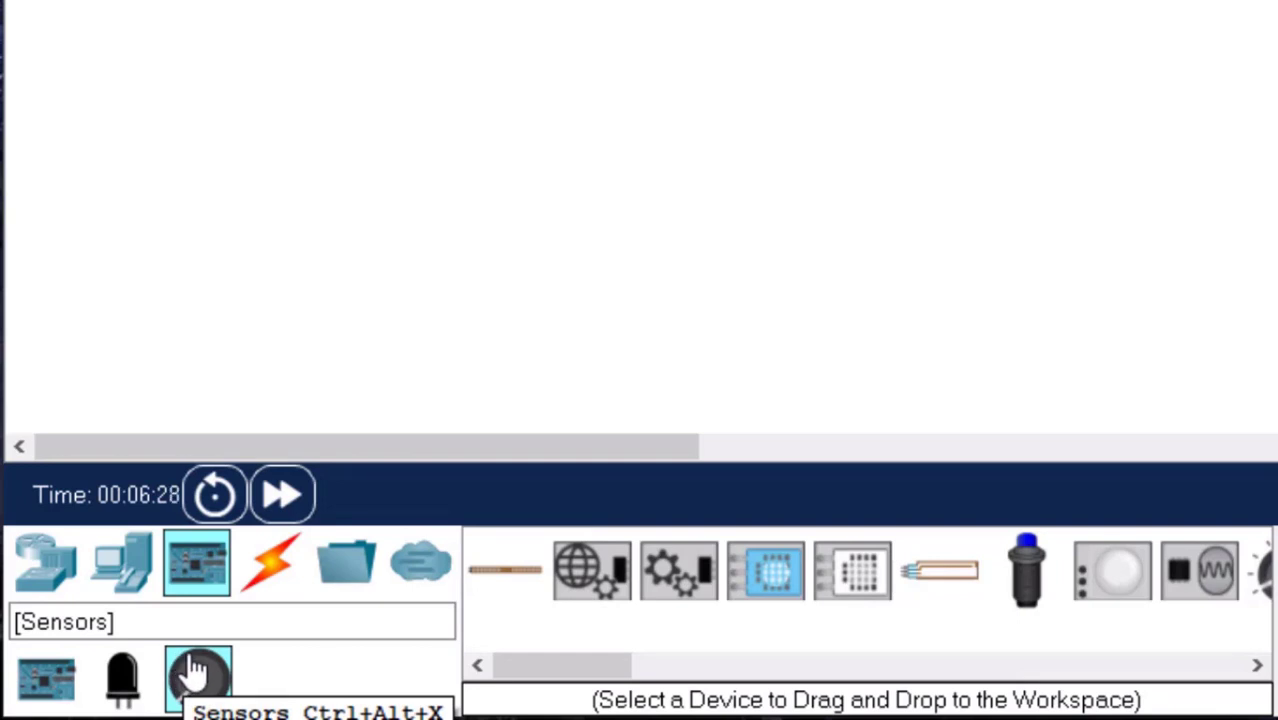
{"action": "left_click", "coordinate": [278, 583]}
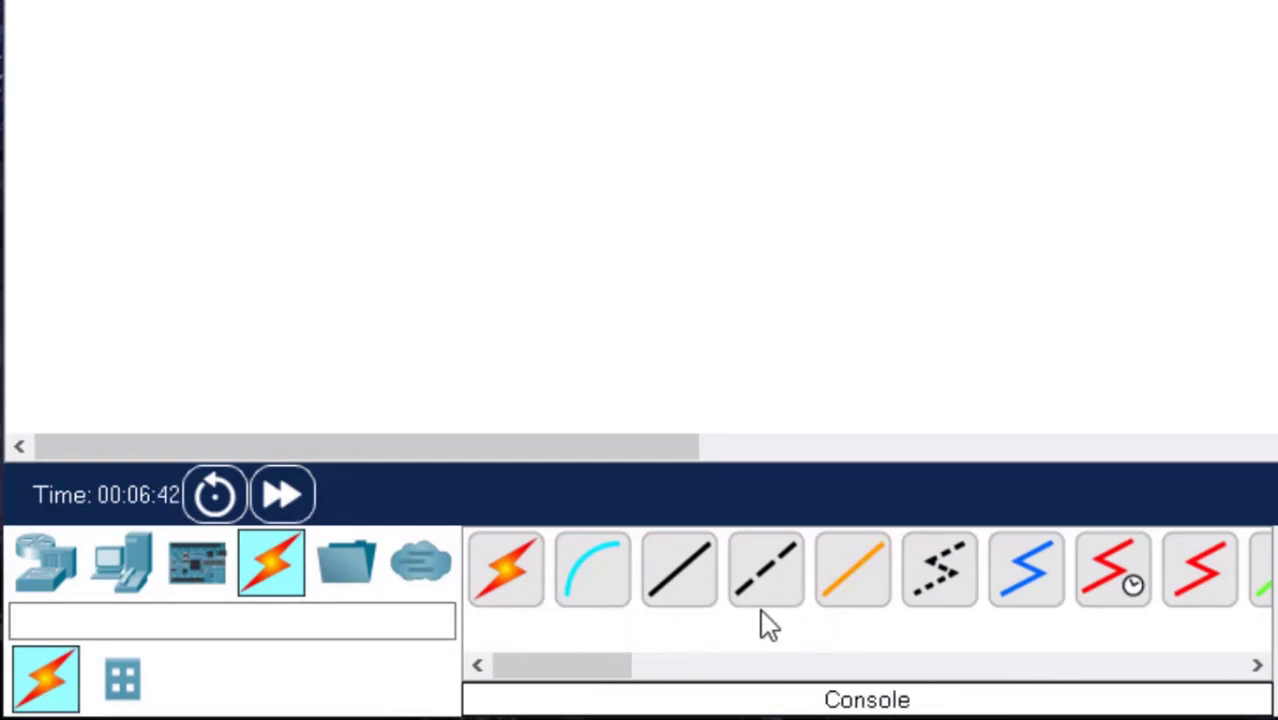
{"action": "left_click", "coordinate": [120, 684]}
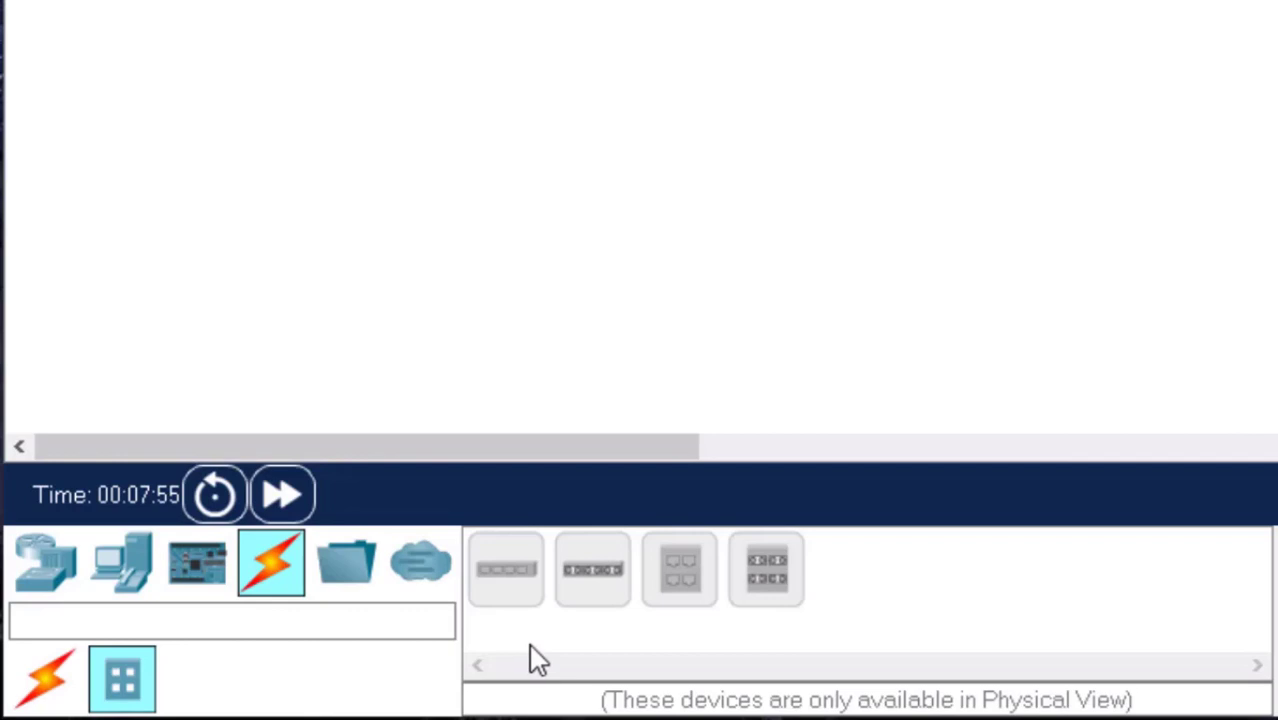
{"action": "left_click", "coordinate": [336, 595]}
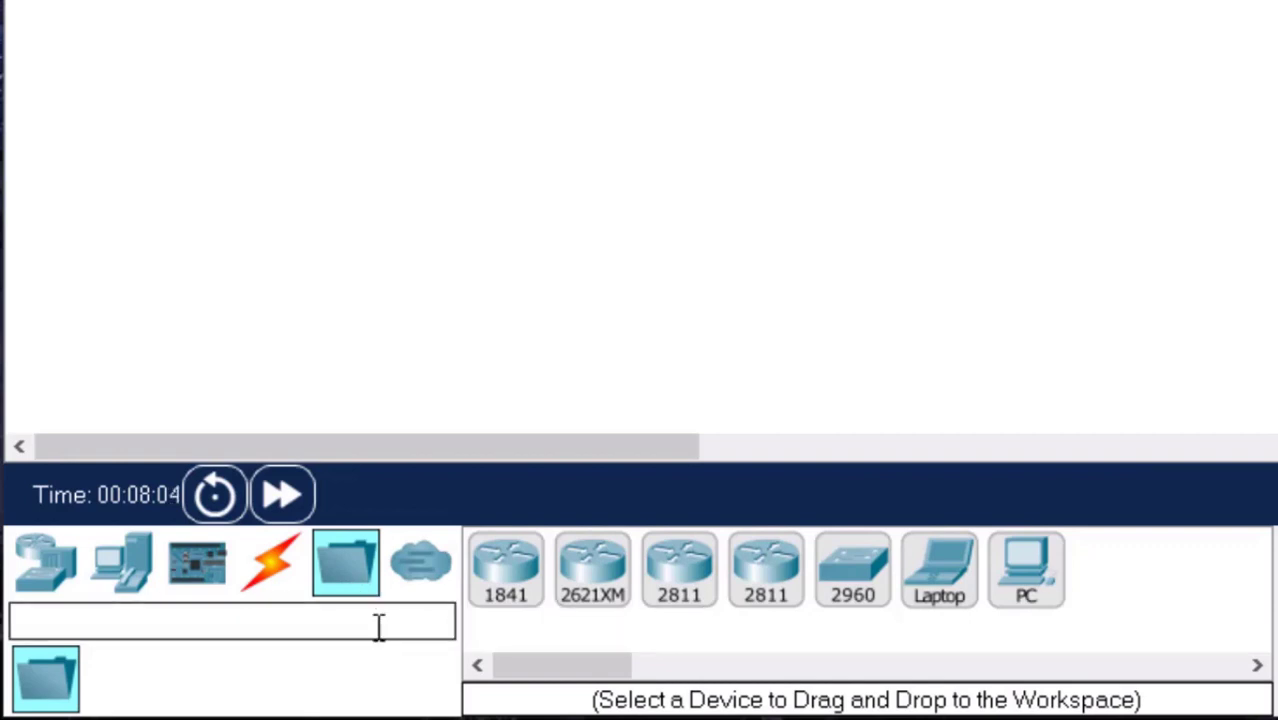
{"action": "left_click", "coordinate": [420, 582]}
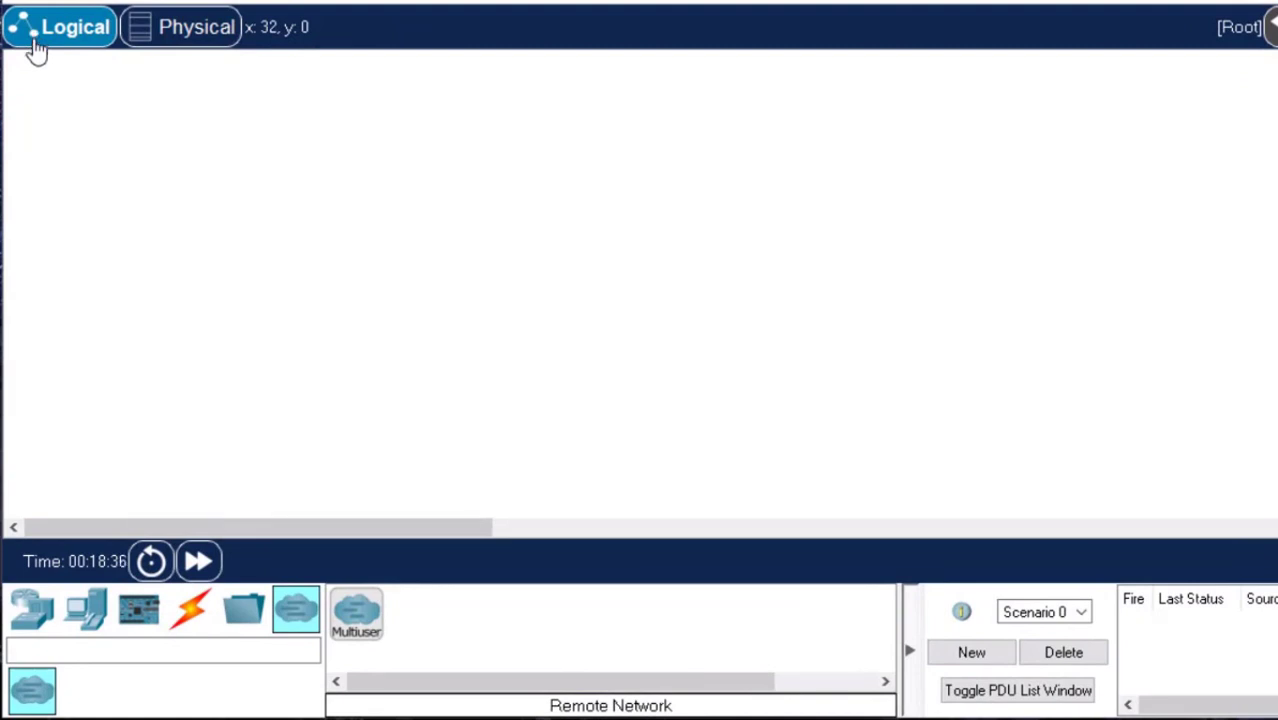
Place a 4331 router in the logical workspace and a 2960 switch diagonally below and to the right of it.
{"action": "left_click", "coordinate": [33, 612]}
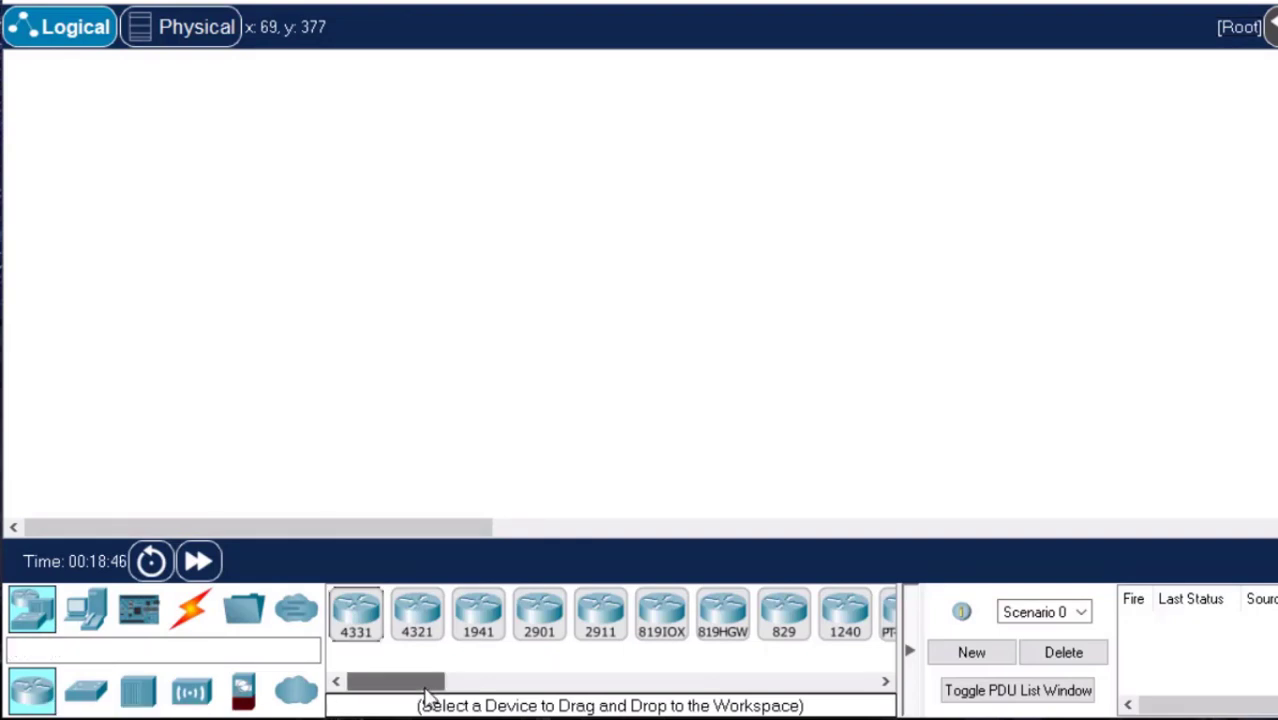
{"action": "left_click_drag", "start_coordinate": [423, 686], "coordinate": [398, 697]}
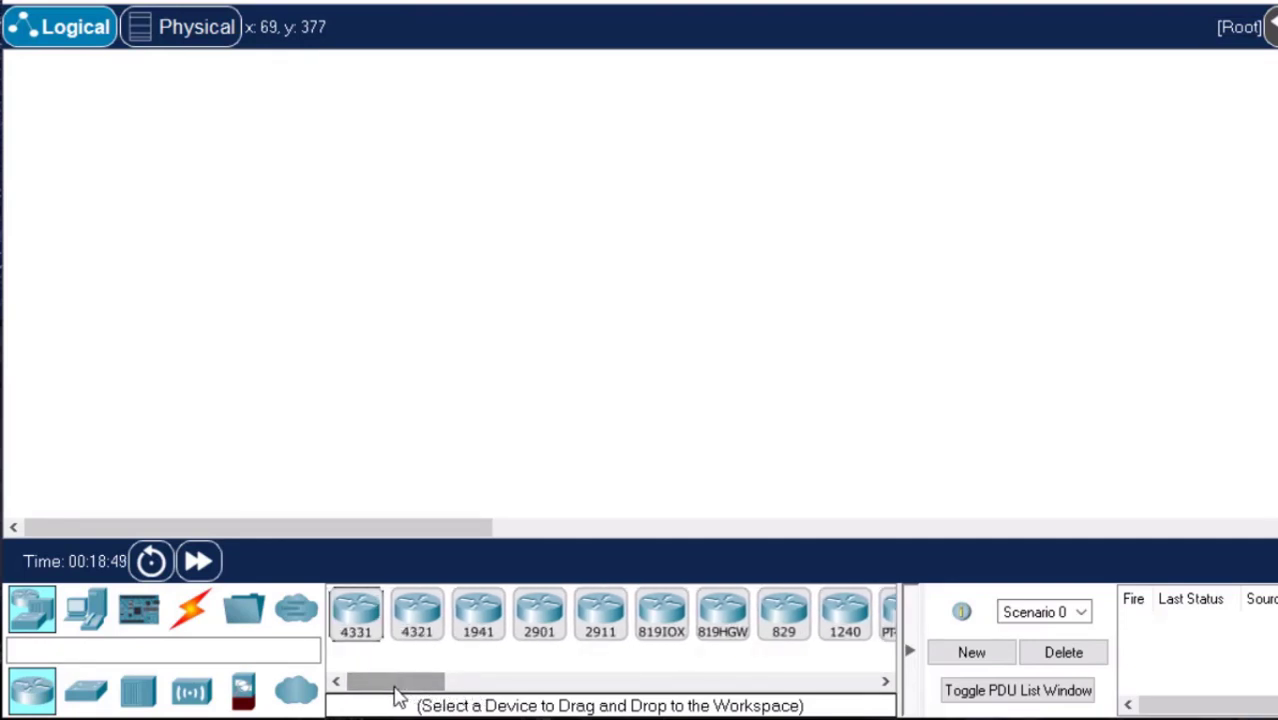
{"action": "left_click", "coordinate": [365, 615]}
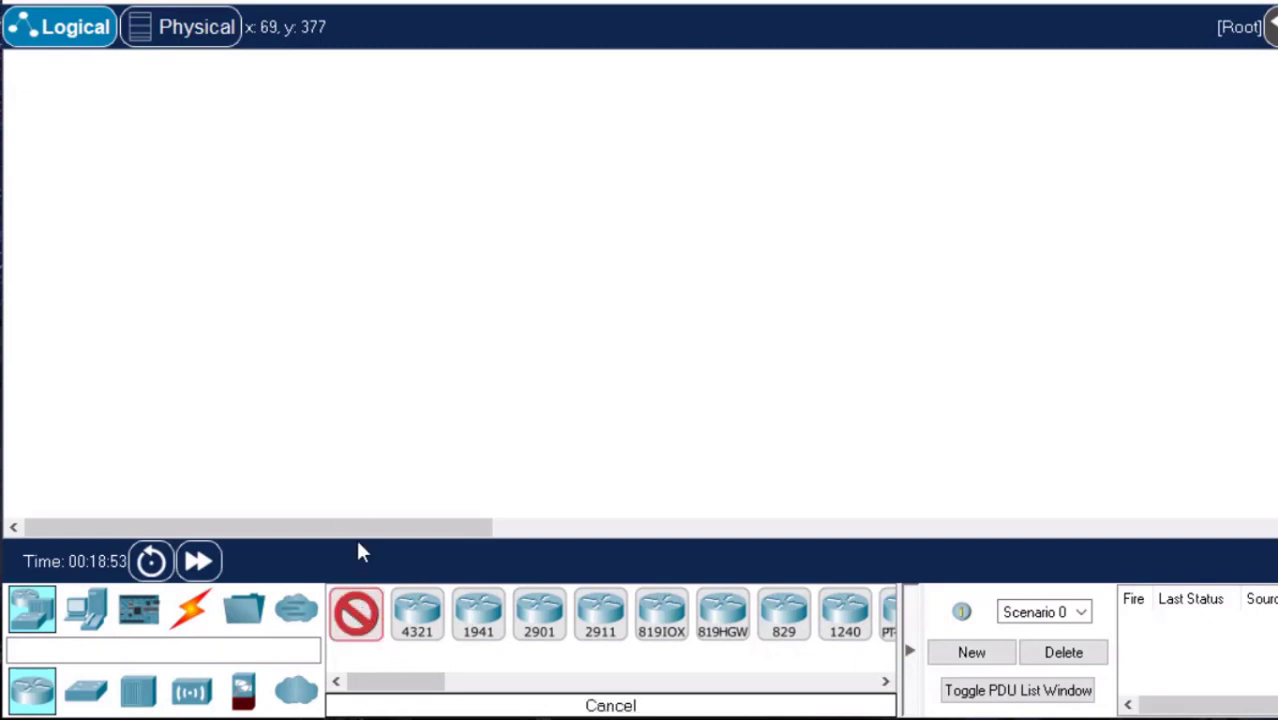
{"action": "left_click", "coordinate": [222, 261]}
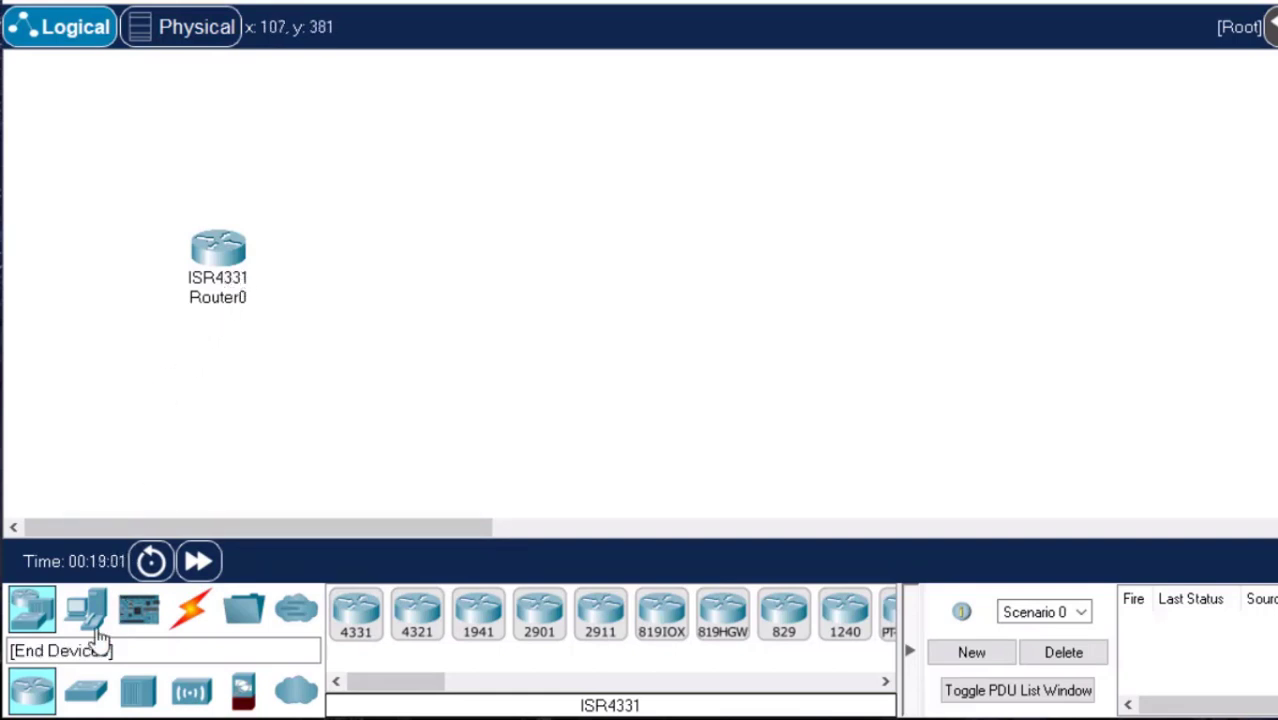
{"action": "left_click", "coordinate": [86, 694]}
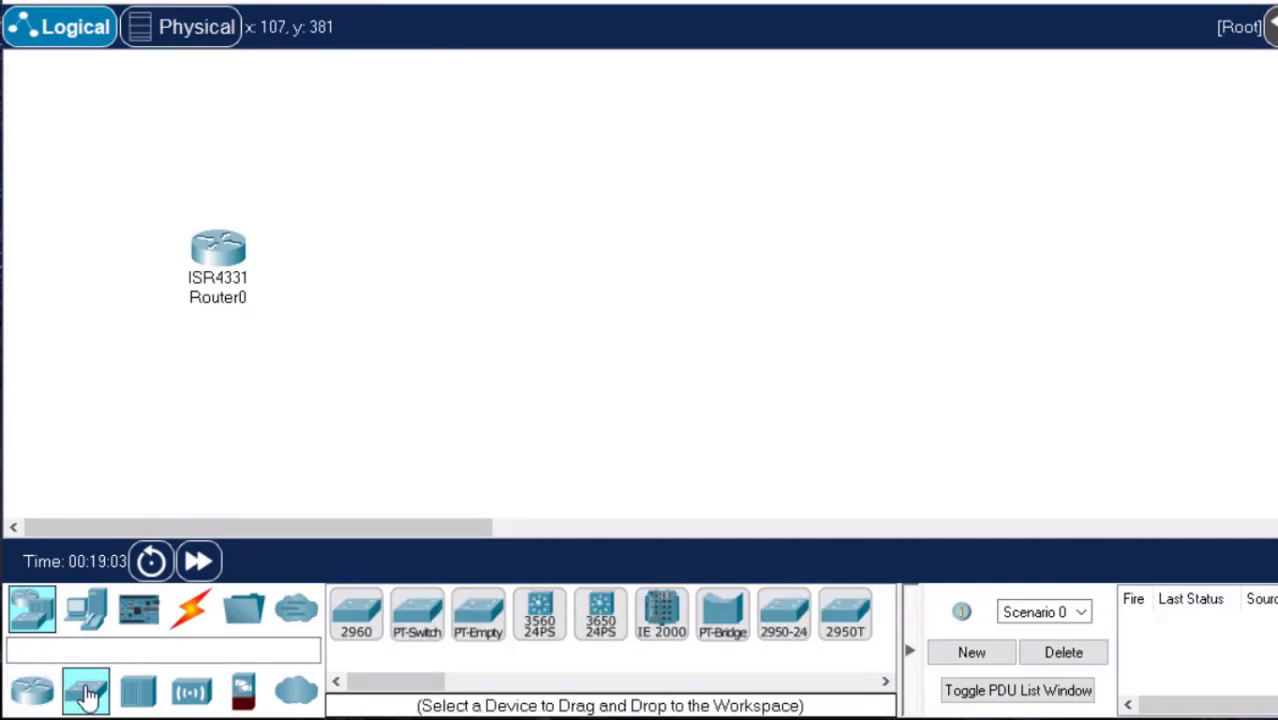
{"action": "left_click", "coordinate": [362, 636]}
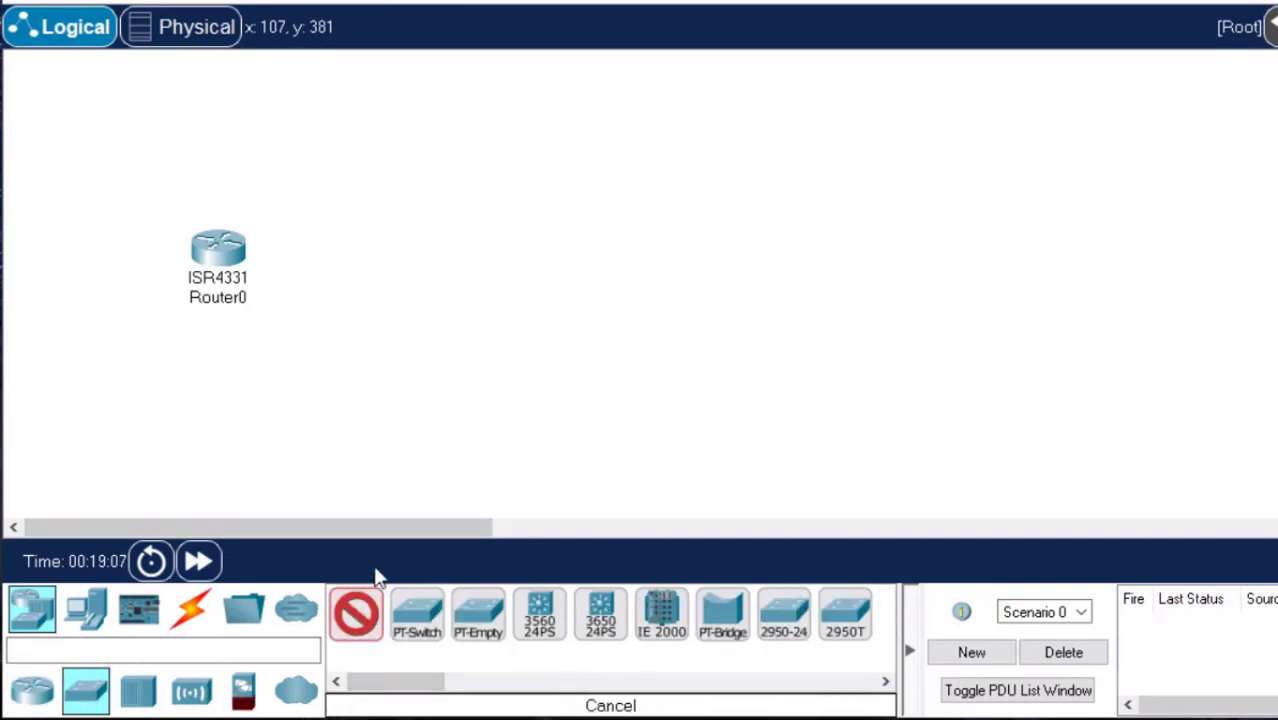
{"action": "left_click", "coordinate": [346, 320]}
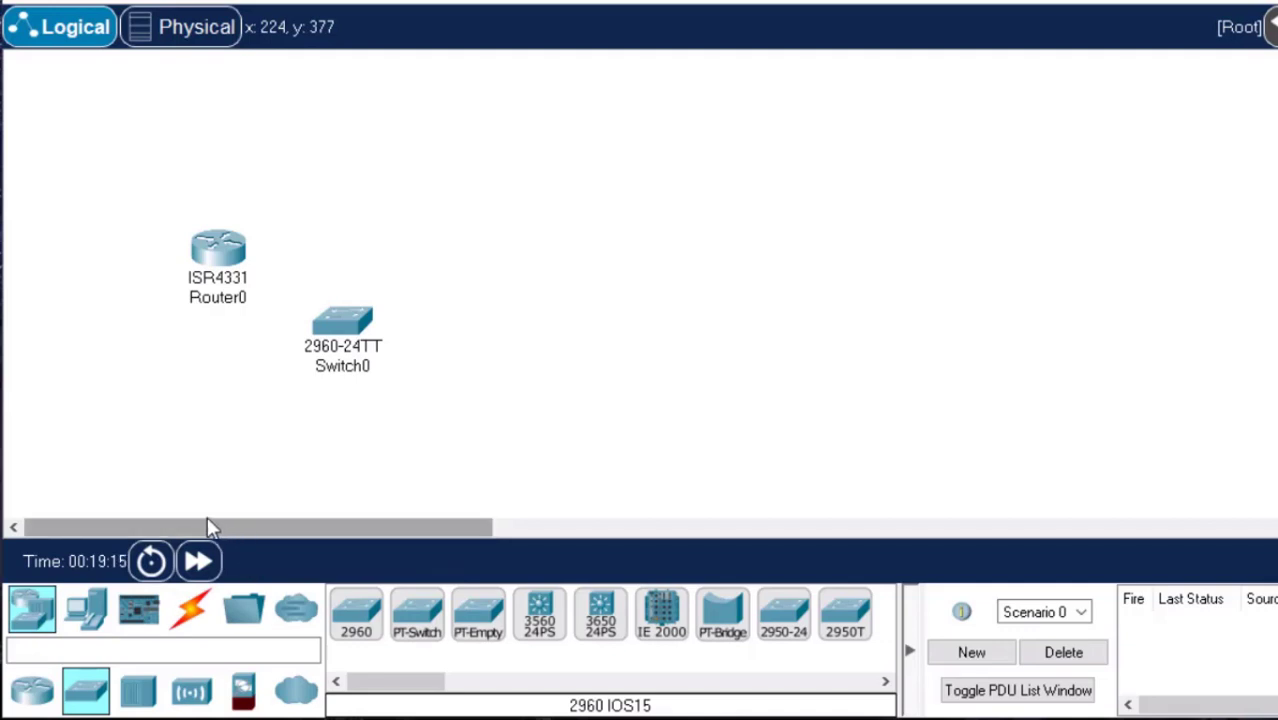
Add a PC to the upper right of the switch and a laptop to its lower right.
{"action": "left_click", "coordinate": [88, 612]}
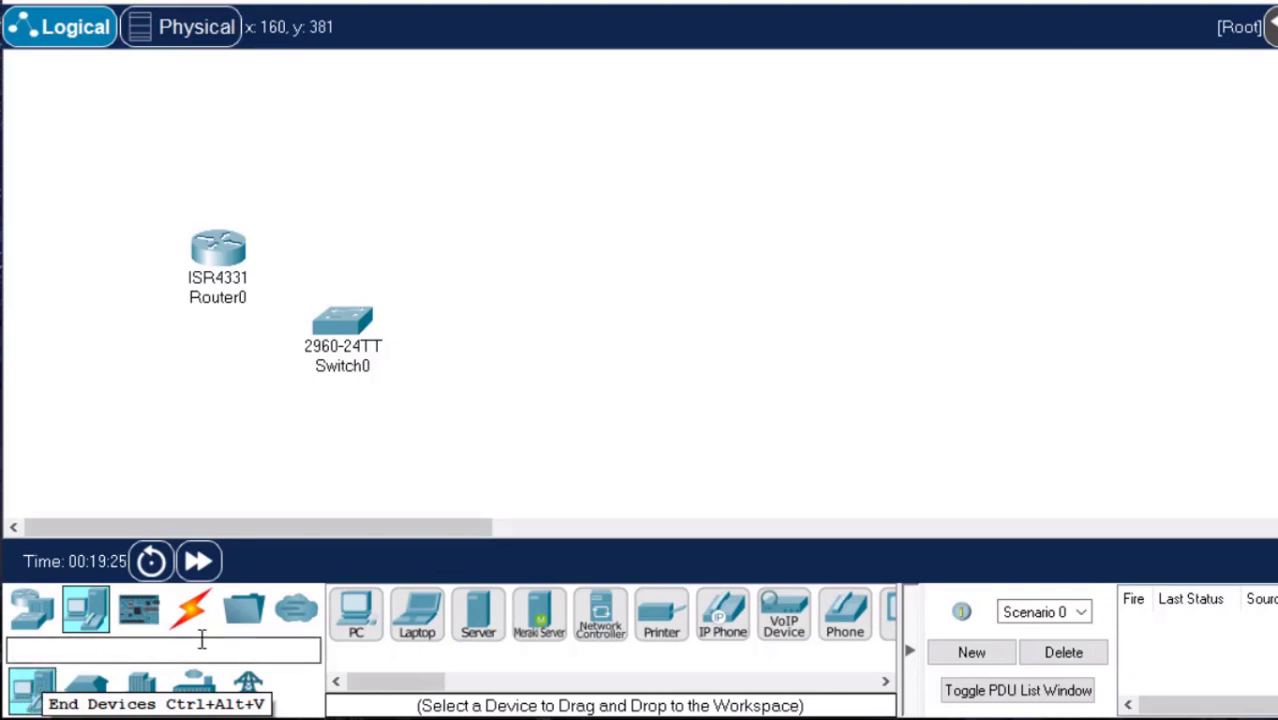
{"action": "left_click", "coordinate": [358, 624]}
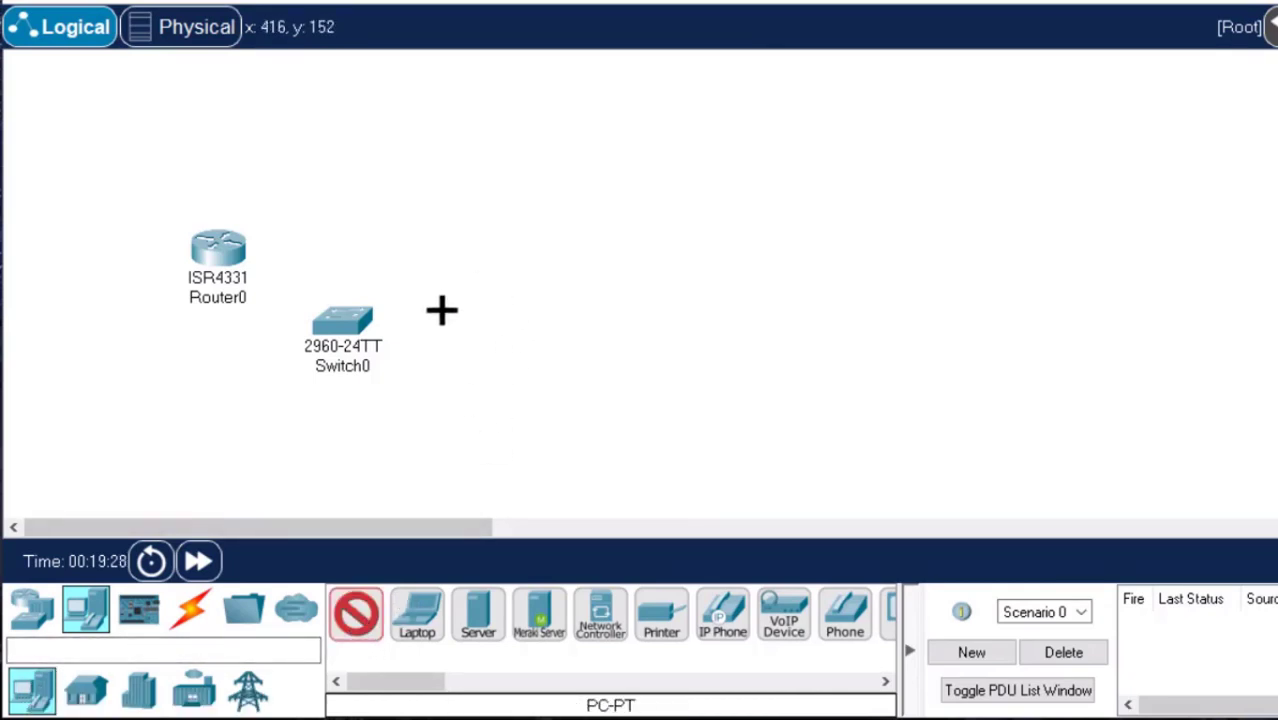
{"action": "left_click", "coordinate": [506, 241]}
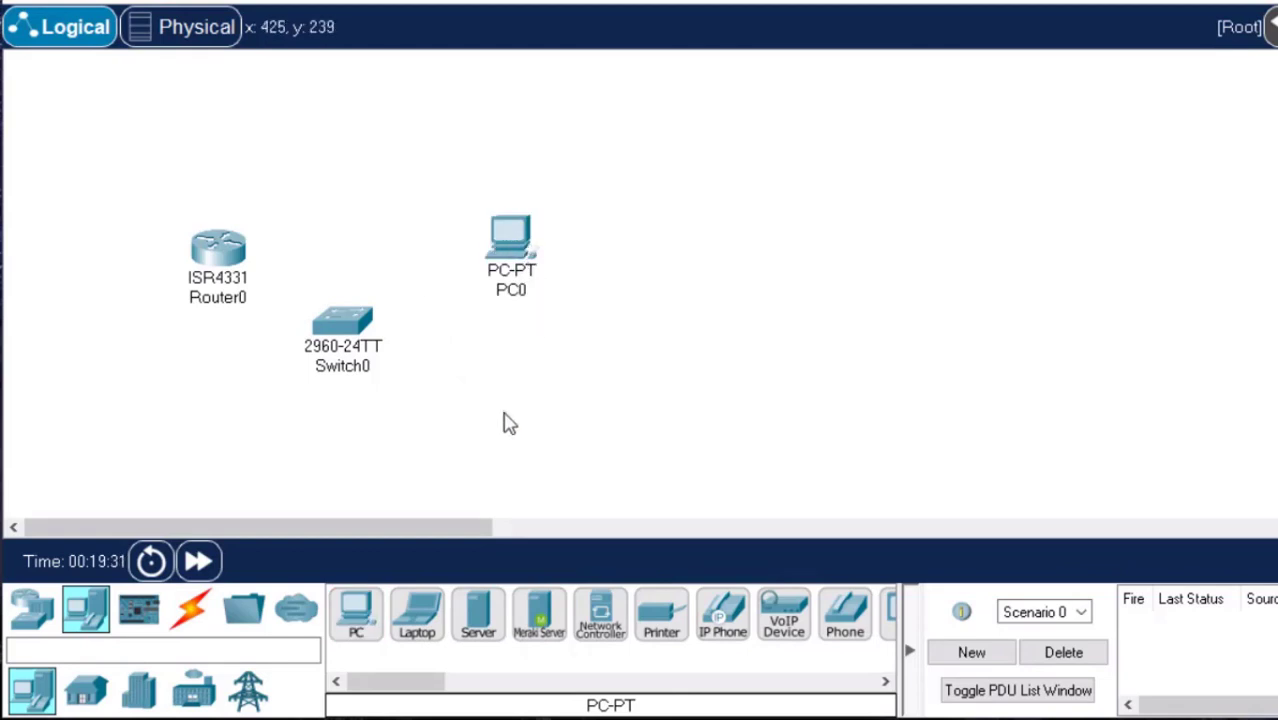
{"action": "left_click", "coordinate": [428, 630]}
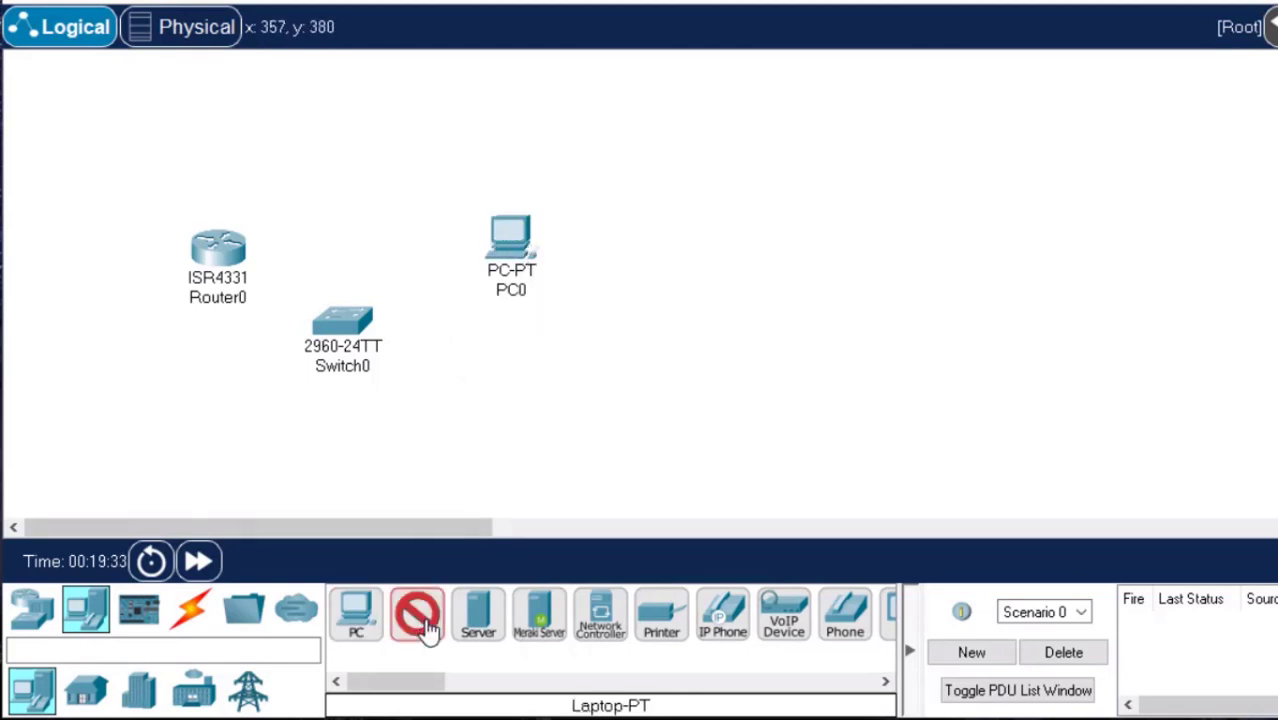
{"action": "left_click", "coordinate": [482, 395]}
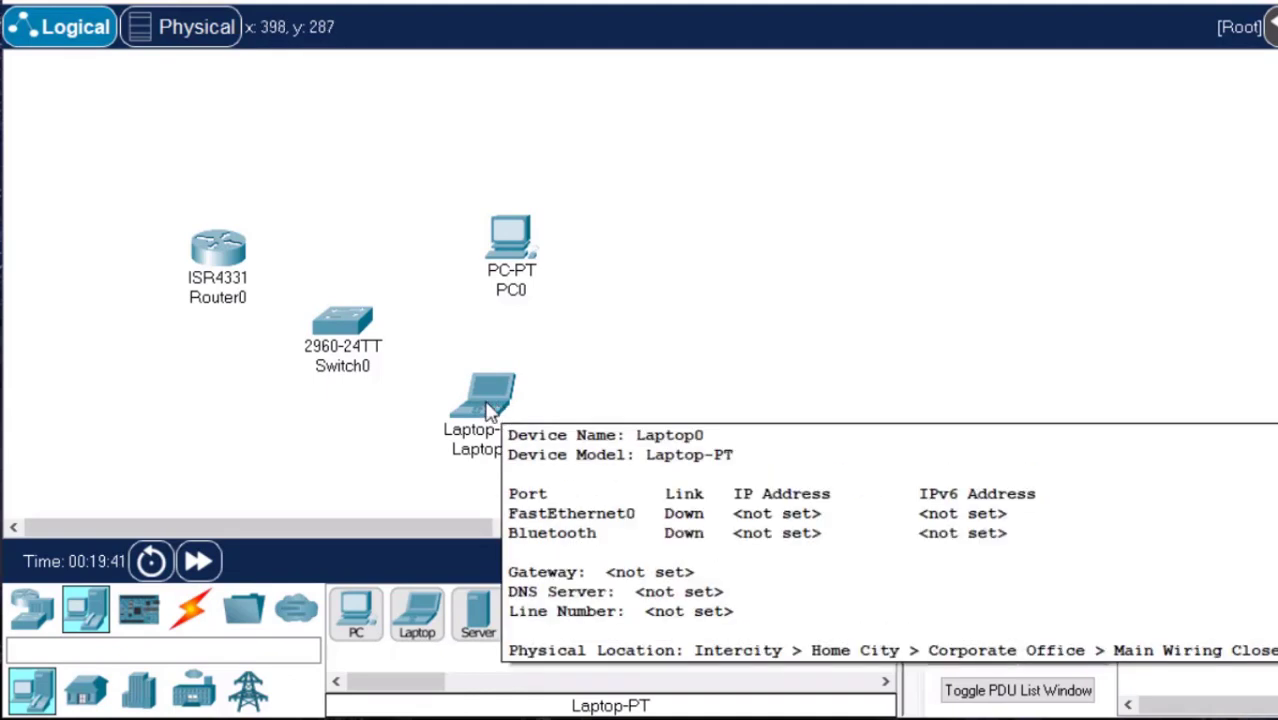
Connect the PC's FastEthernet0 port to the switch's FastEthernet0/10 port with a copper straight-through cable.
{"action": "left_click", "coordinate": [194, 614]}
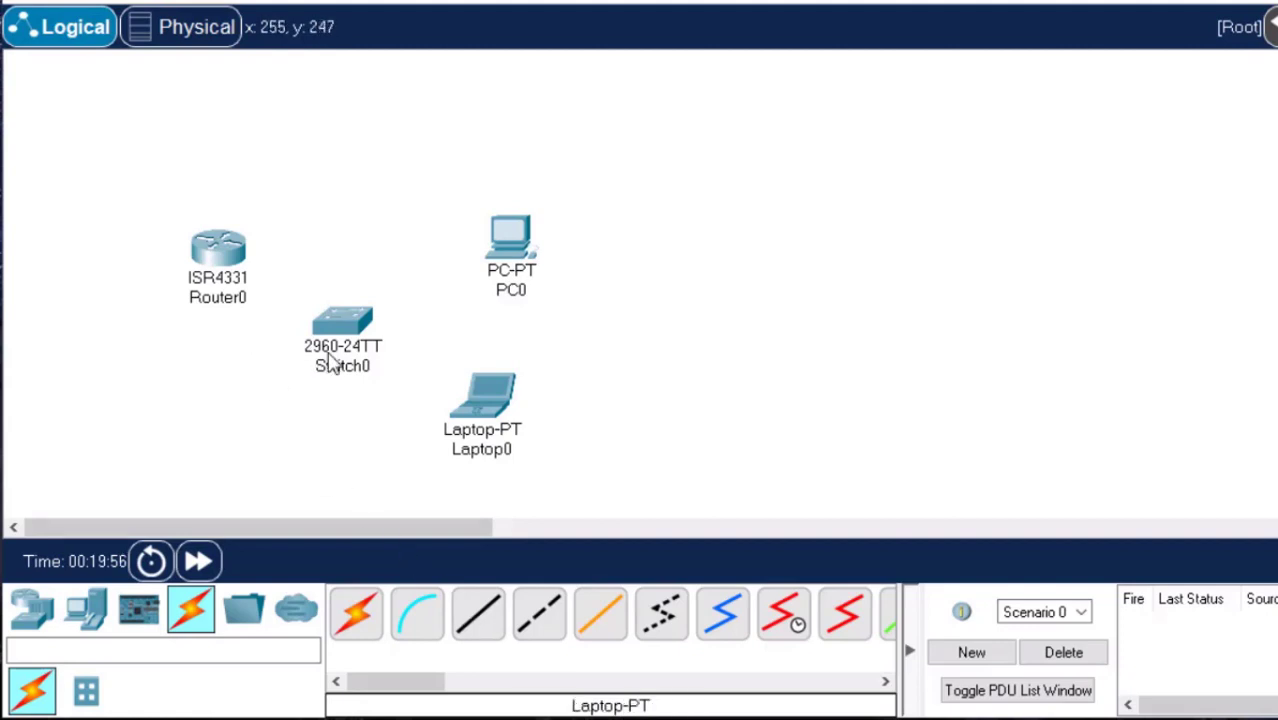
{"action": "left_click", "coordinate": [494, 620]}
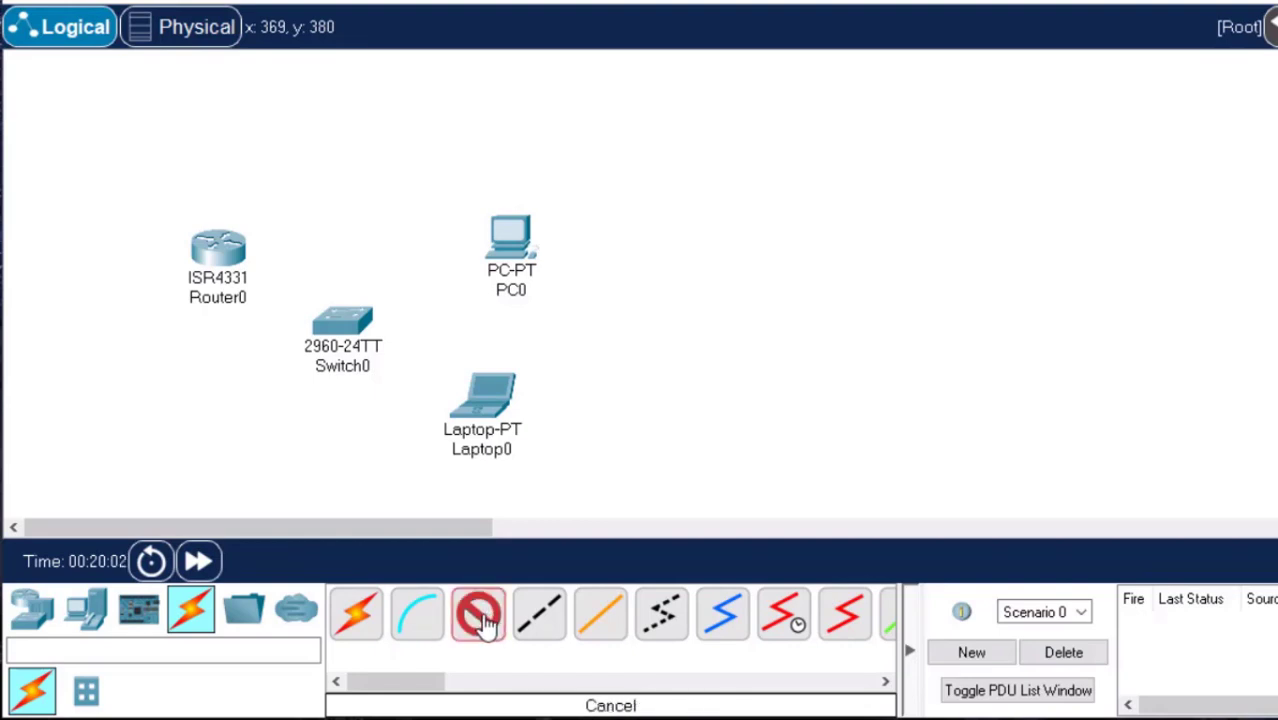
{"action": "left_click", "coordinate": [510, 250]}
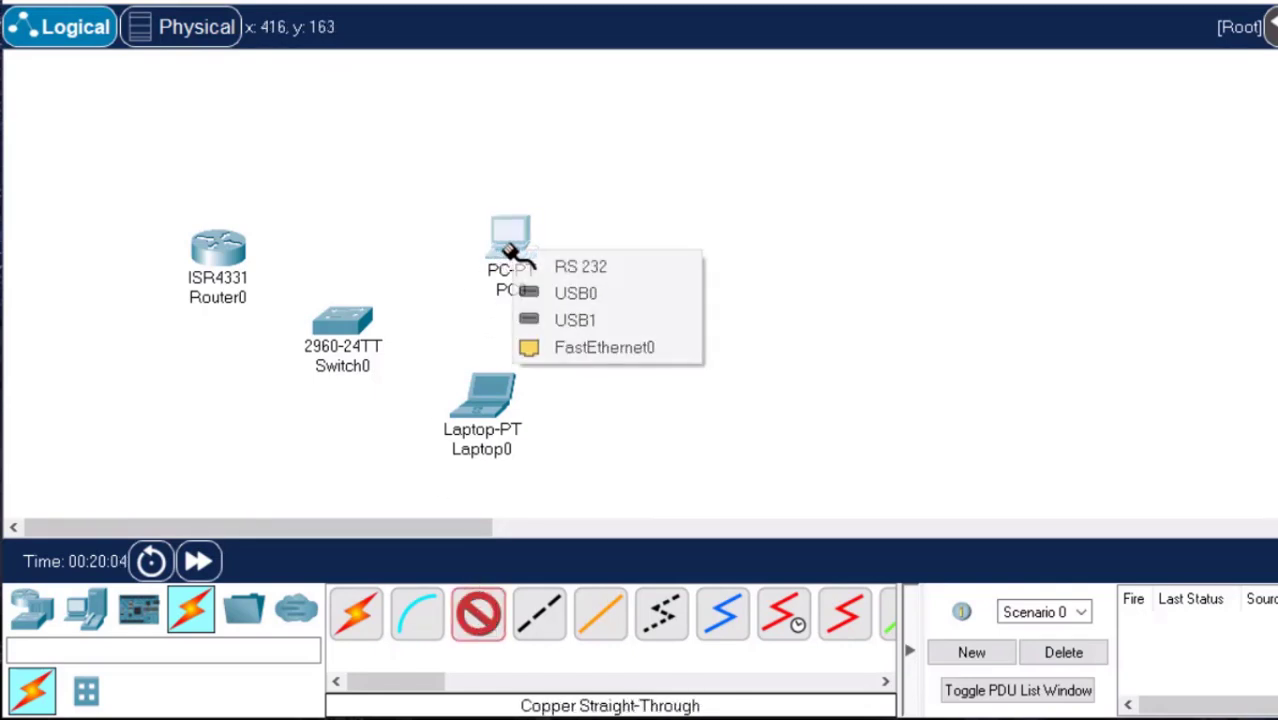
{"action": "left_click", "coordinate": [628, 350]}
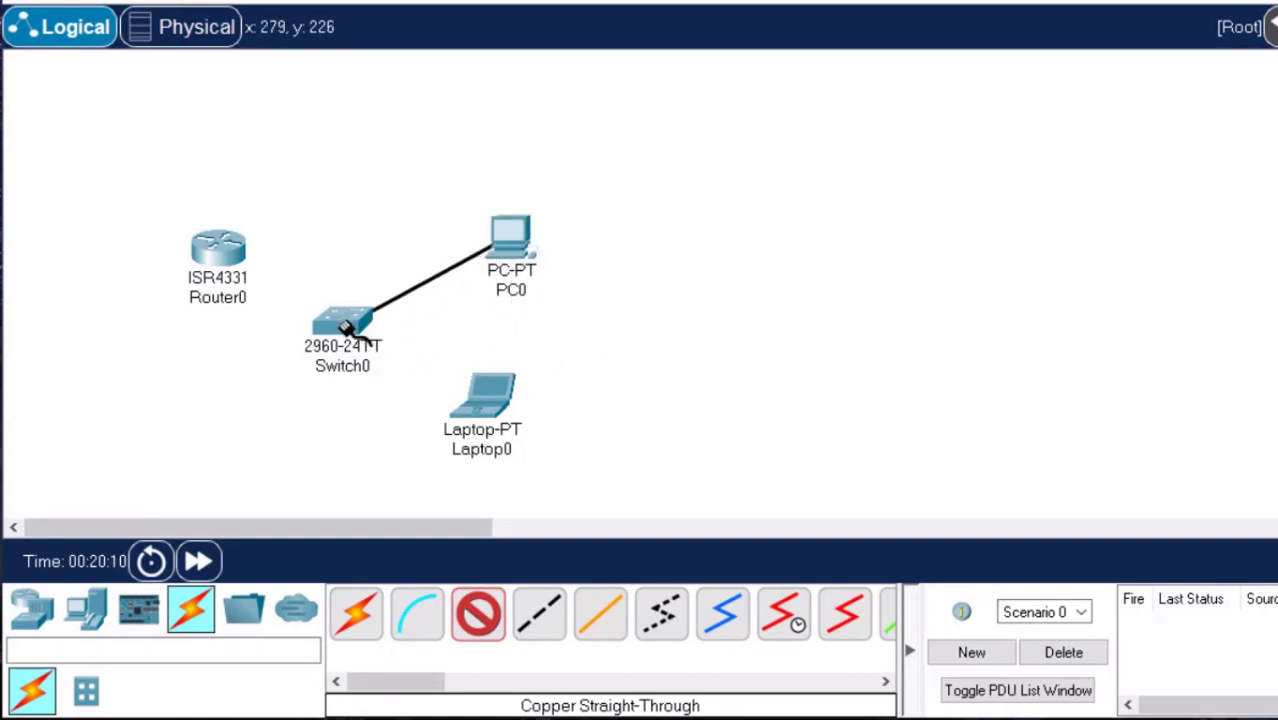
{"action": "left_click", "coordinate": [345, 328]}
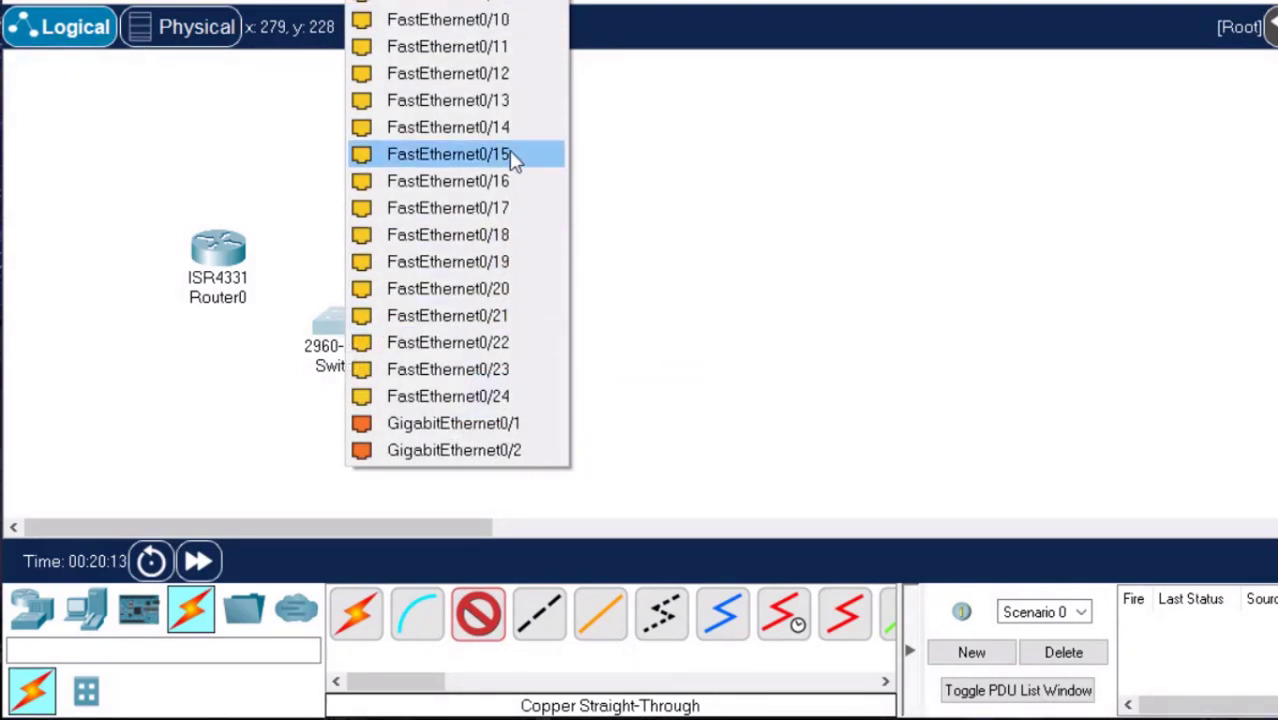
{"action": "left_click", "coordinate": [513, 24]}
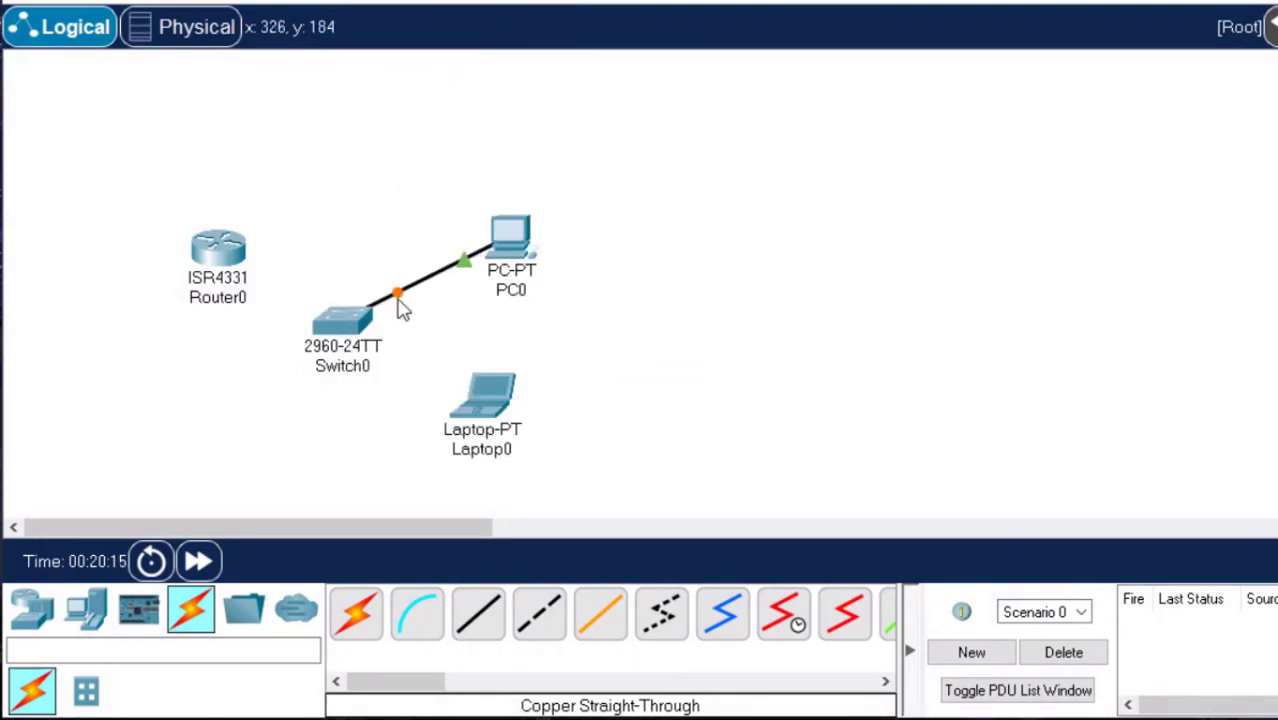
Run a copper straight-through cable from the laptop's FastEthernet0 port to the switch's FastEthernet0/20 port.
{"action": "left_click", "coordinate": [484, 614]}
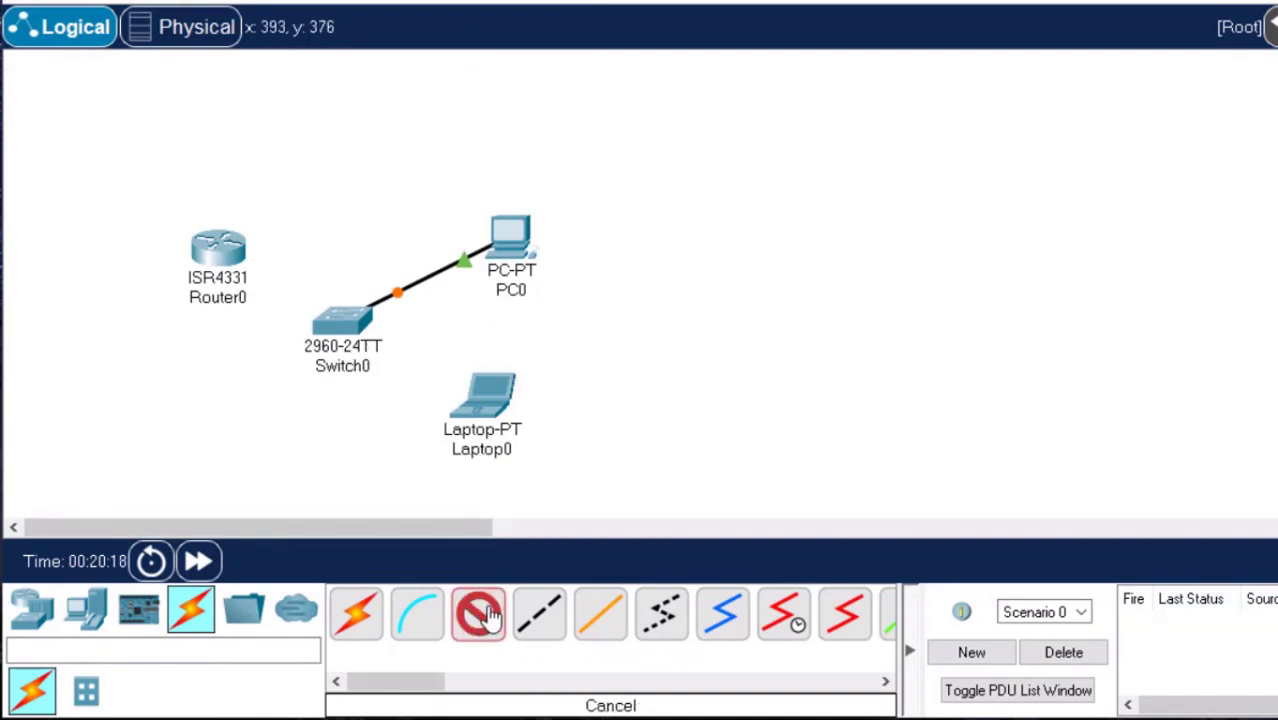
{"action": "left_click", "coordinate": [489, 399]}
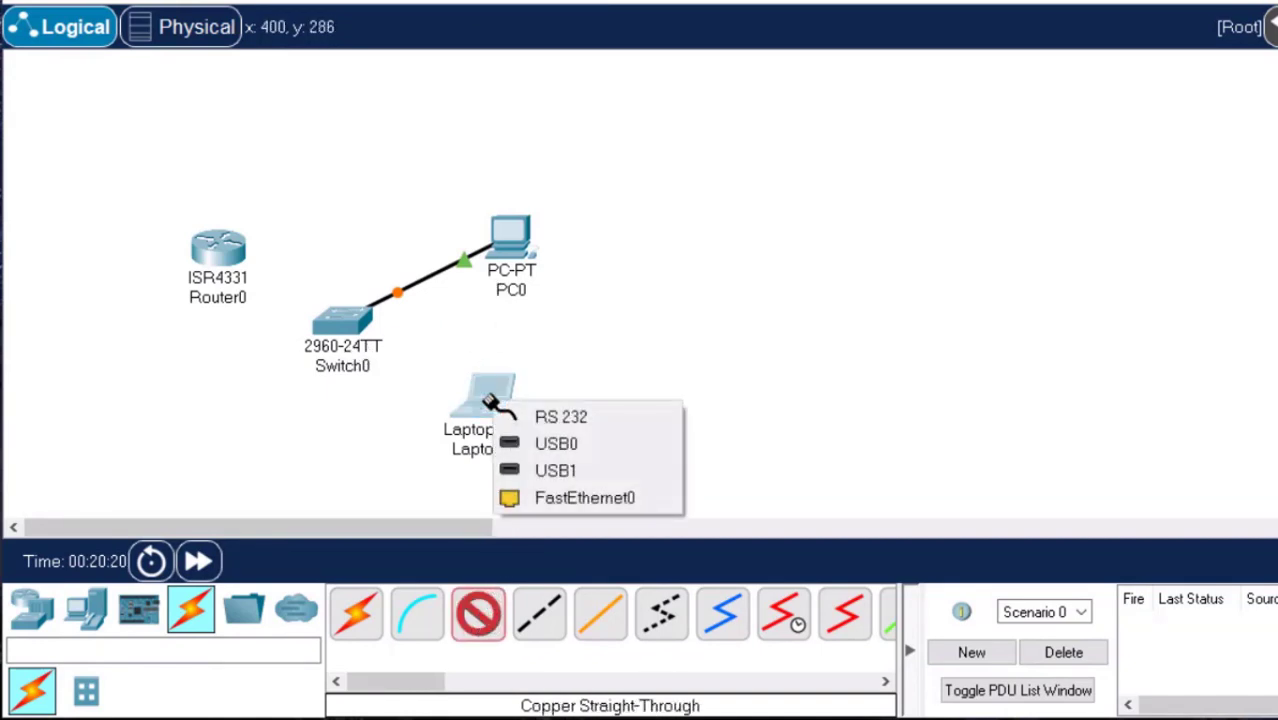
{"action": "left_click", "coordinate": [590, 498]}
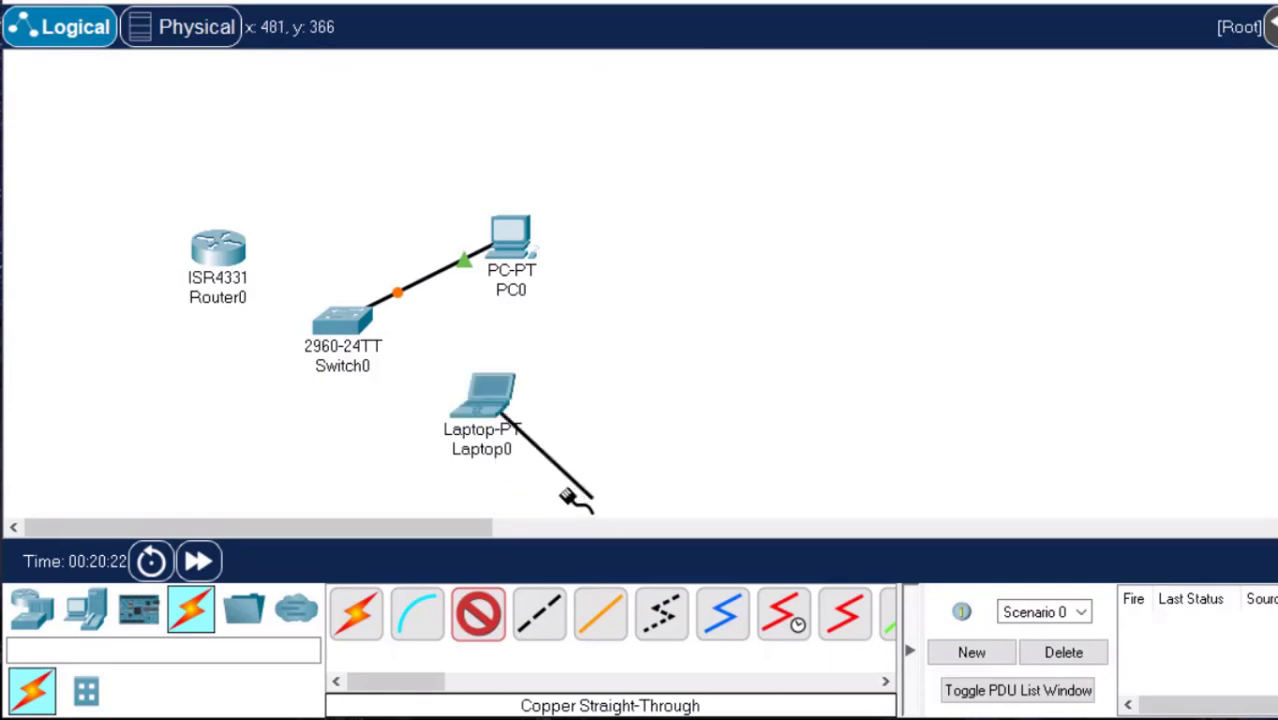
{"action": "left_click", "coordinate": [335, 333]}
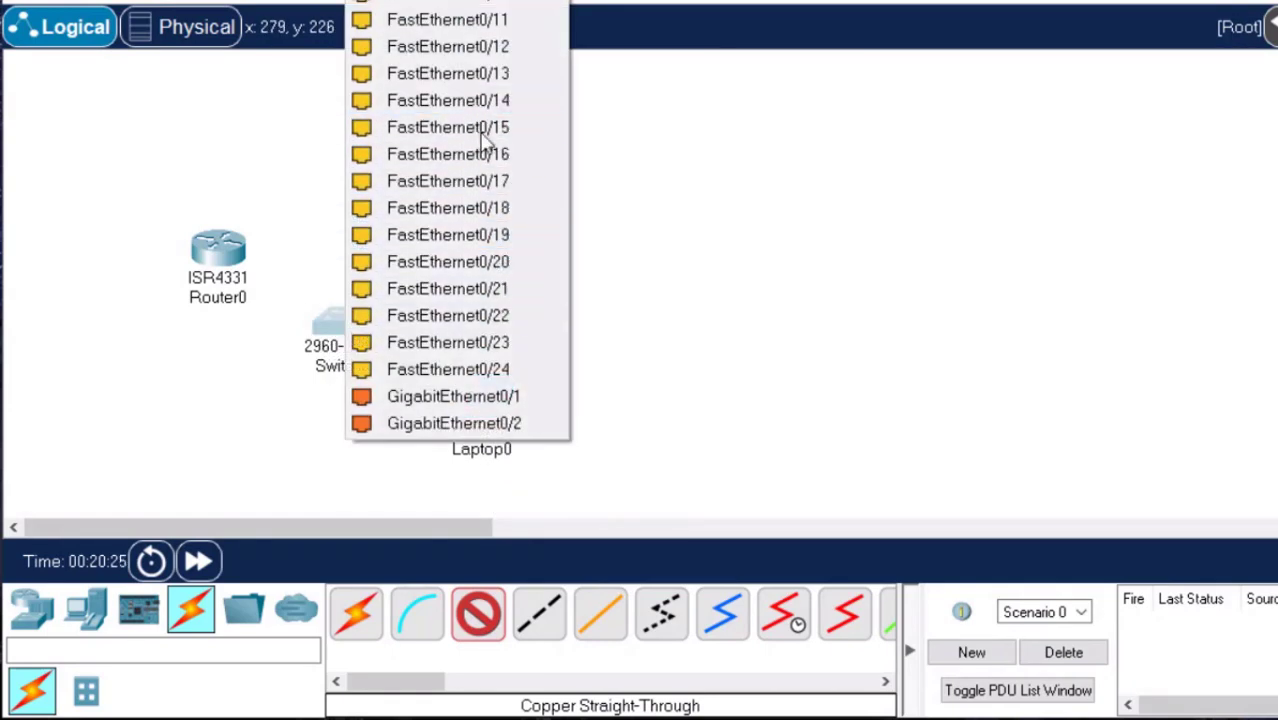
{"action": "left_click", "coordinate": [497, 261]}
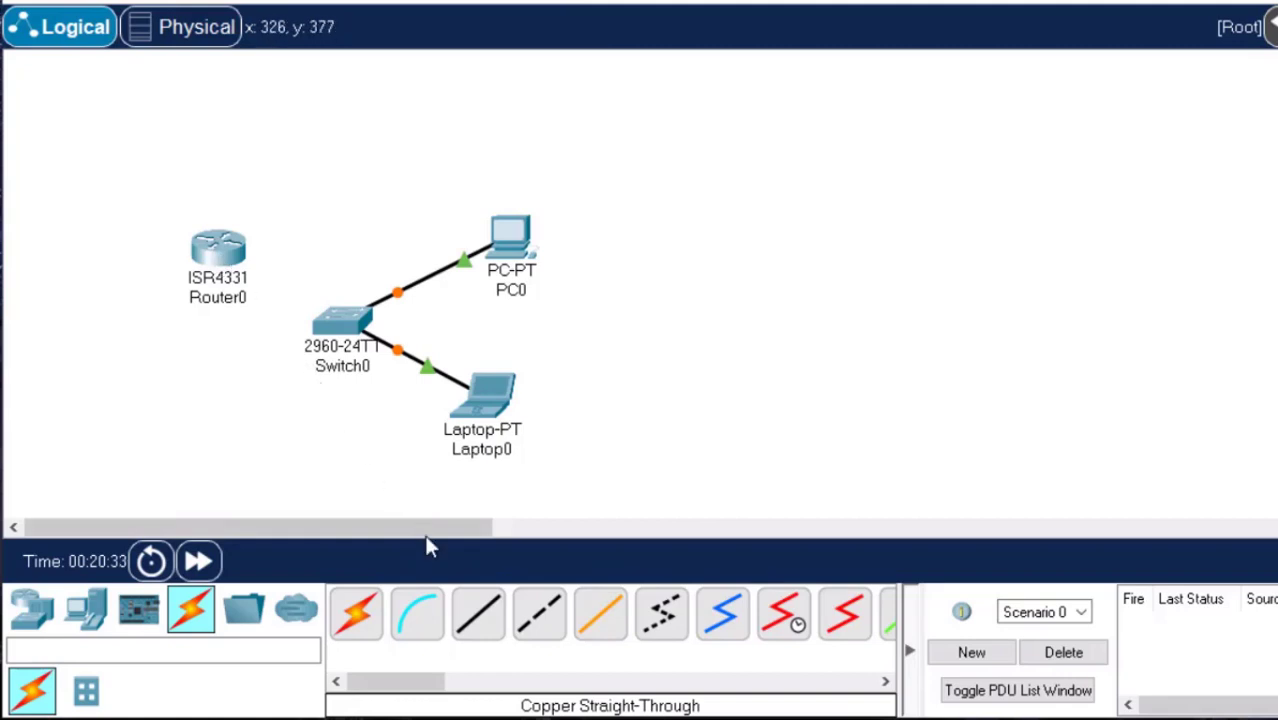
Link the switch's GigabitEthernet0/2 port to the router's GigabitEthernet0/0/0 port with a copper straight-through cable.
{"action": "left_click", "coordinate": [480, 610]}
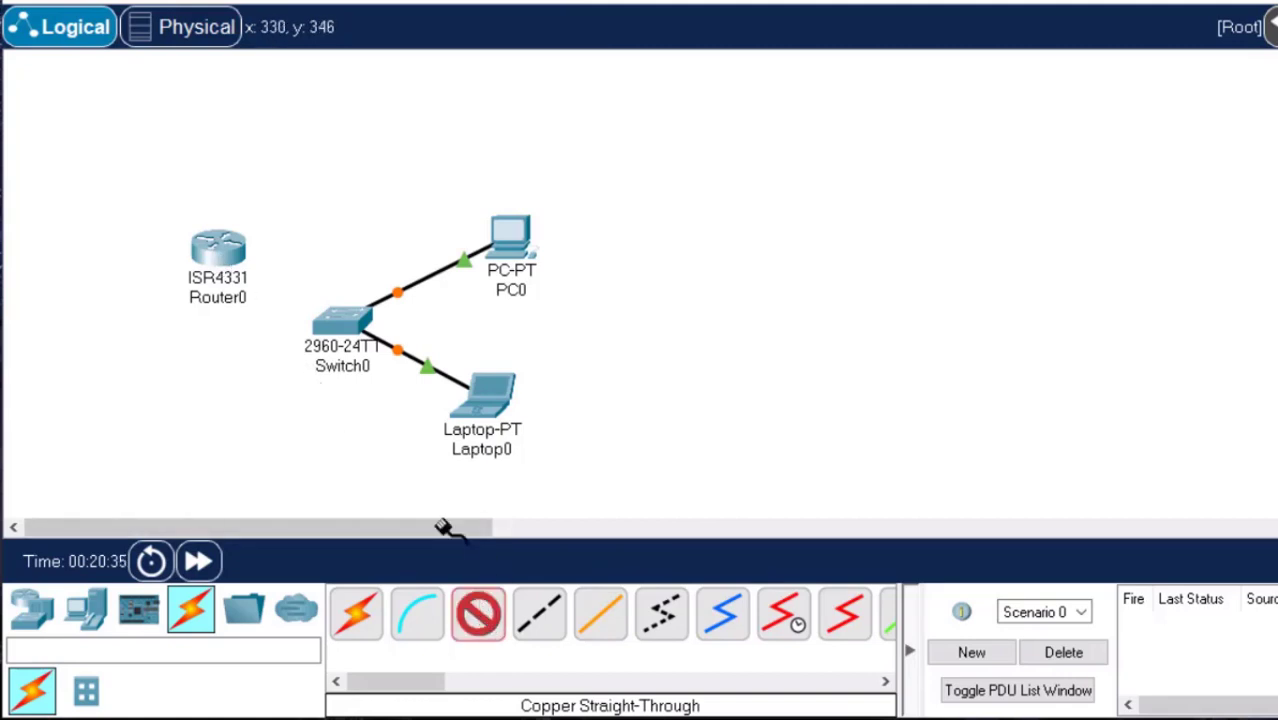
{"action": "left_click", "coordinate": [330, 322]}
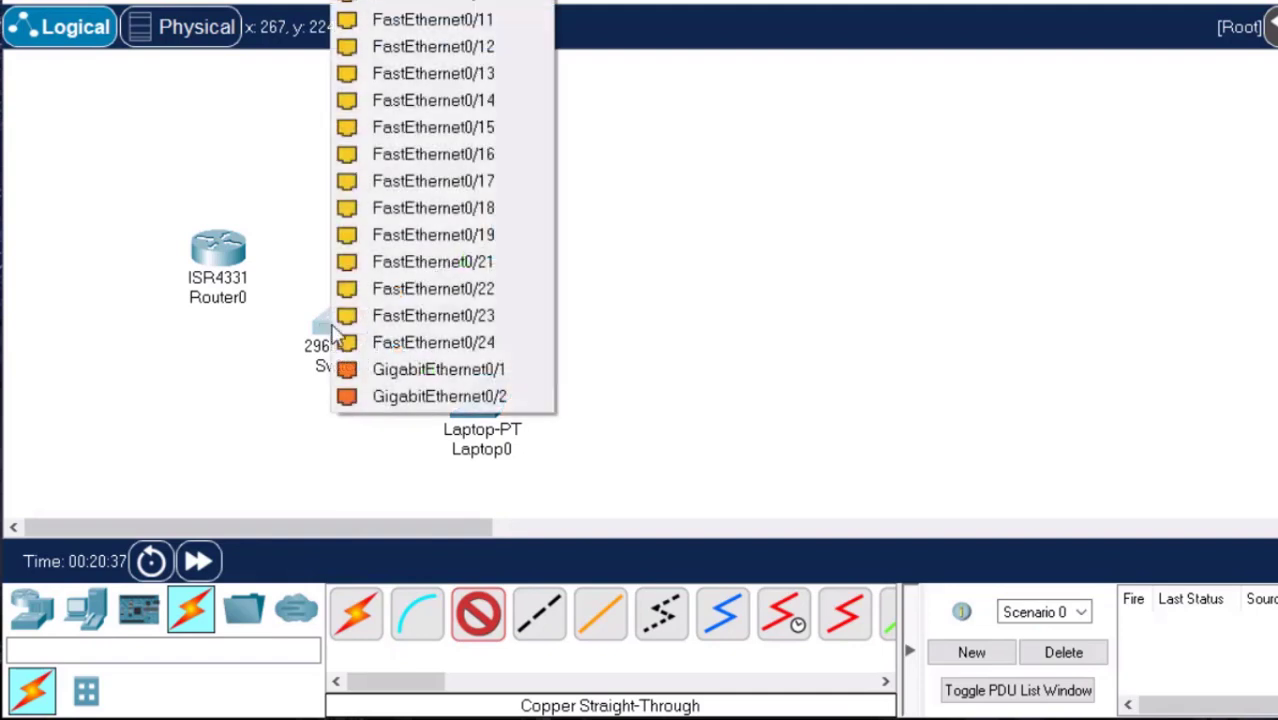
{"action": "left_click", "coordinate": [501, 398]}
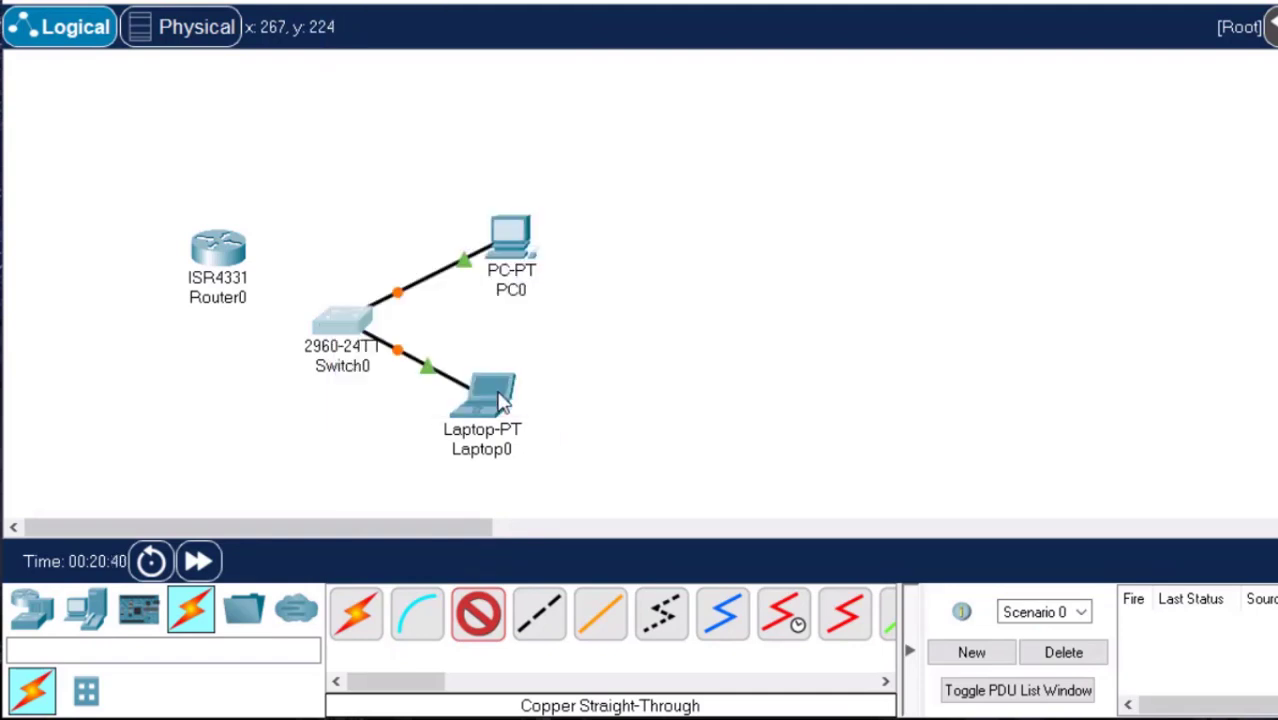
{"action": "left_click", "coordinate": [216, 256]}
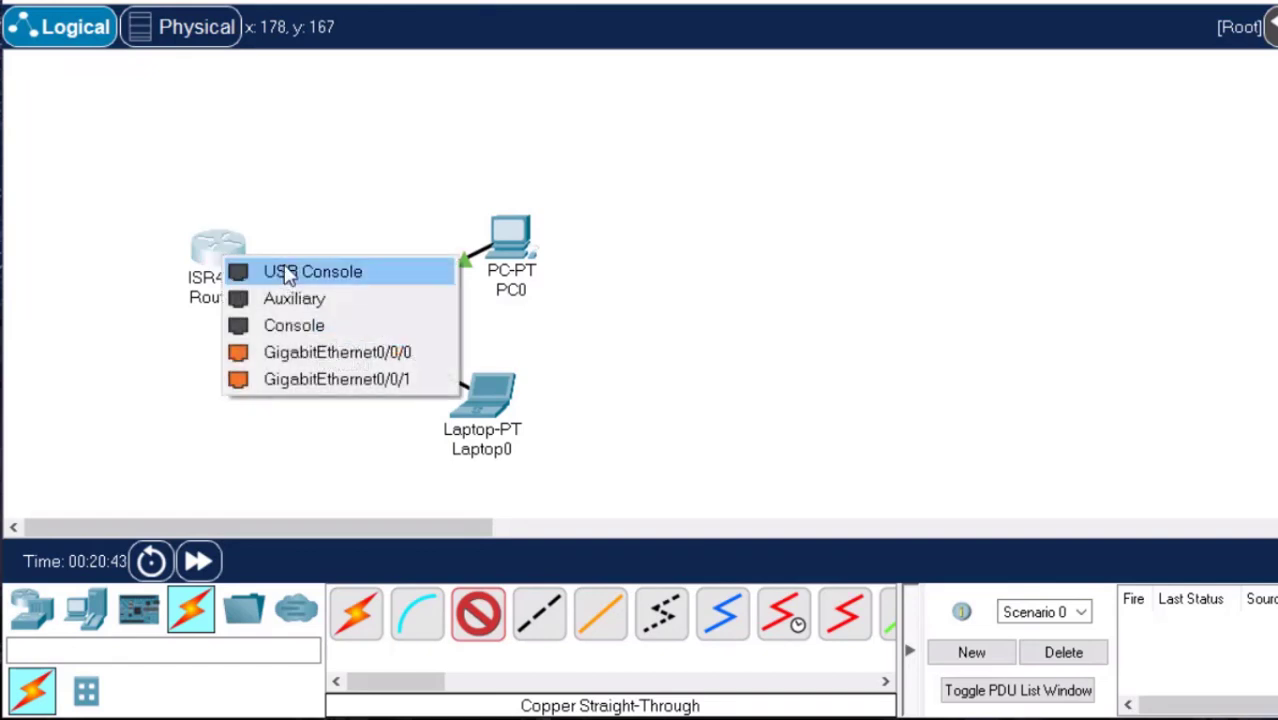
{"action": "left_click", "coordinate": [375, 360]}
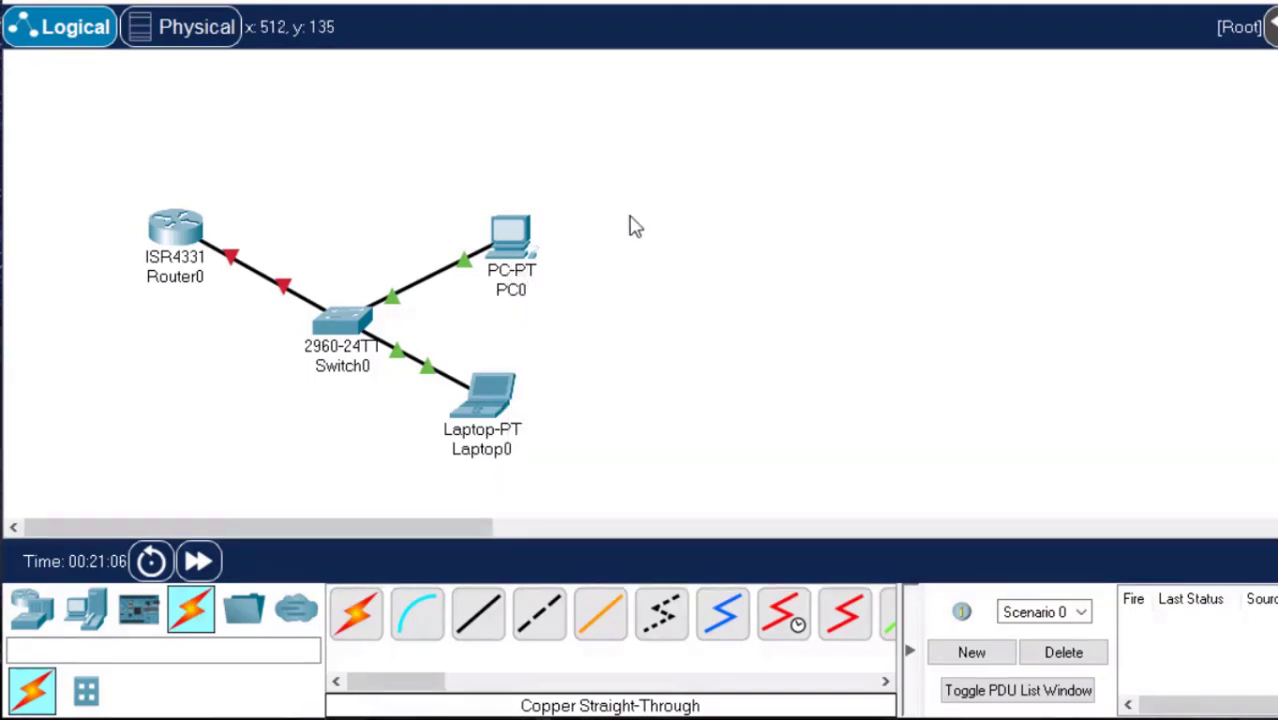
Open the physical workspace and move the laptop off the PC tower onto the free part of the table.
{"action": "left_click", "coordinate": [193, 30]}
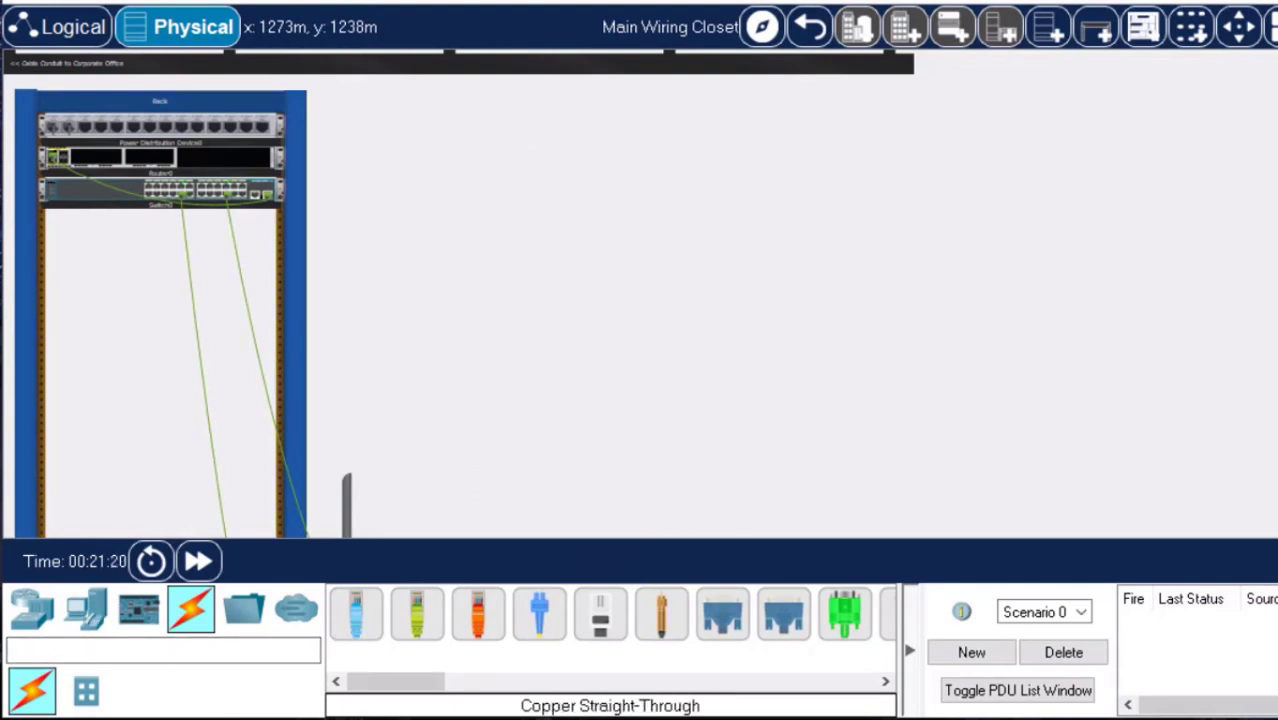
{"action": "scroll", "coordinate": [640, 294], "scroll_direction": "down", "scroll_amount": 3}
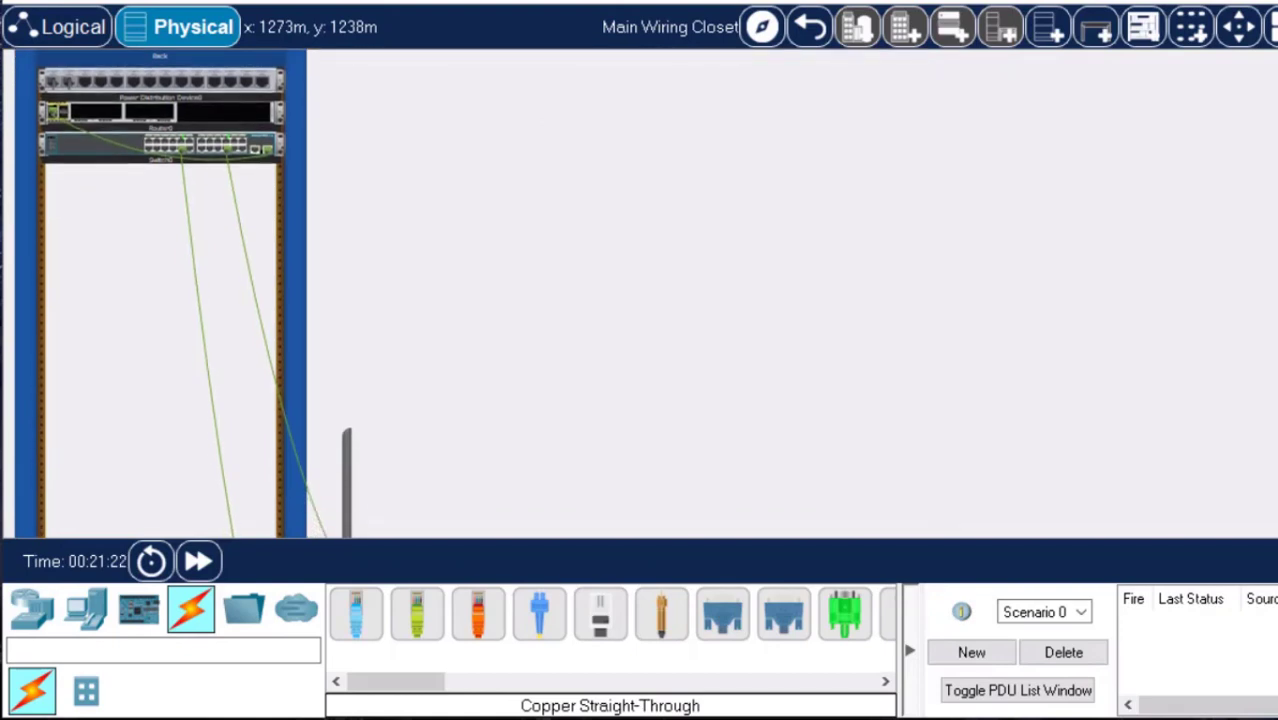
{"action": "scroll", "coordinate": [640, 294], "scroll_direction": "down", "scroll_amount": 5}
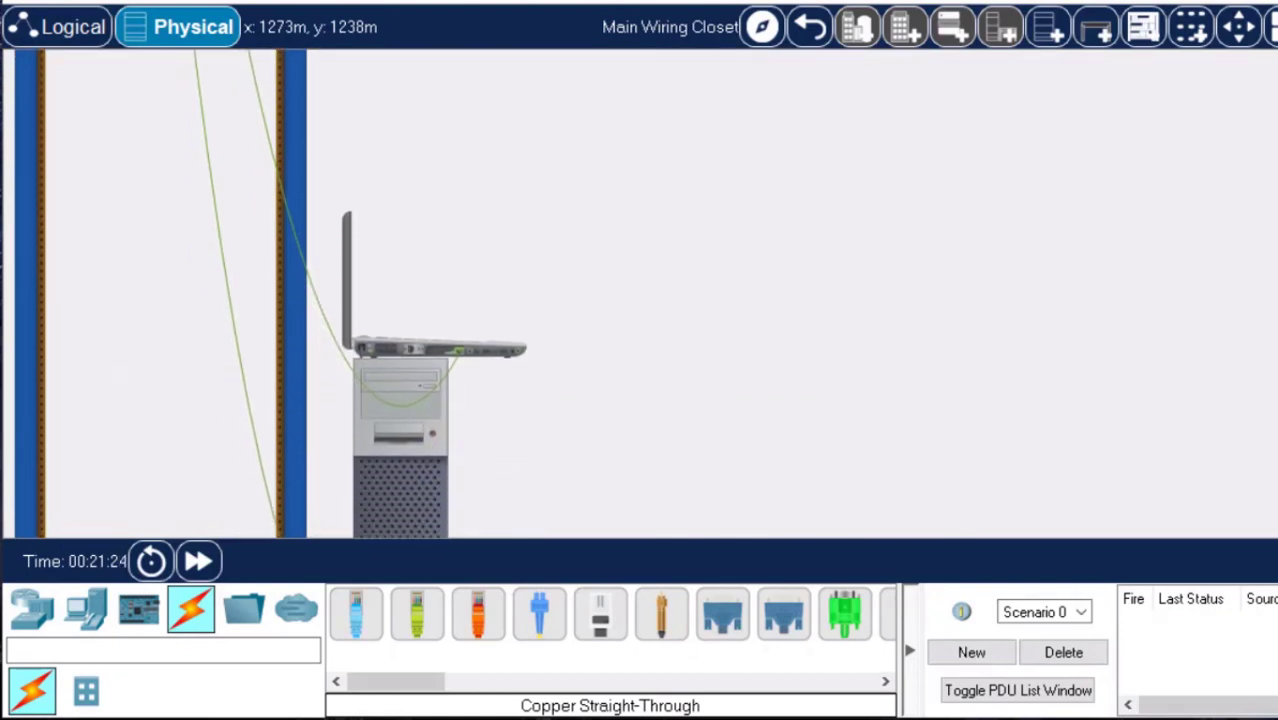
{"action": "scroll", "coordinate": [640, 294], "scroll_direction": "down", "scroll_amount": 2}
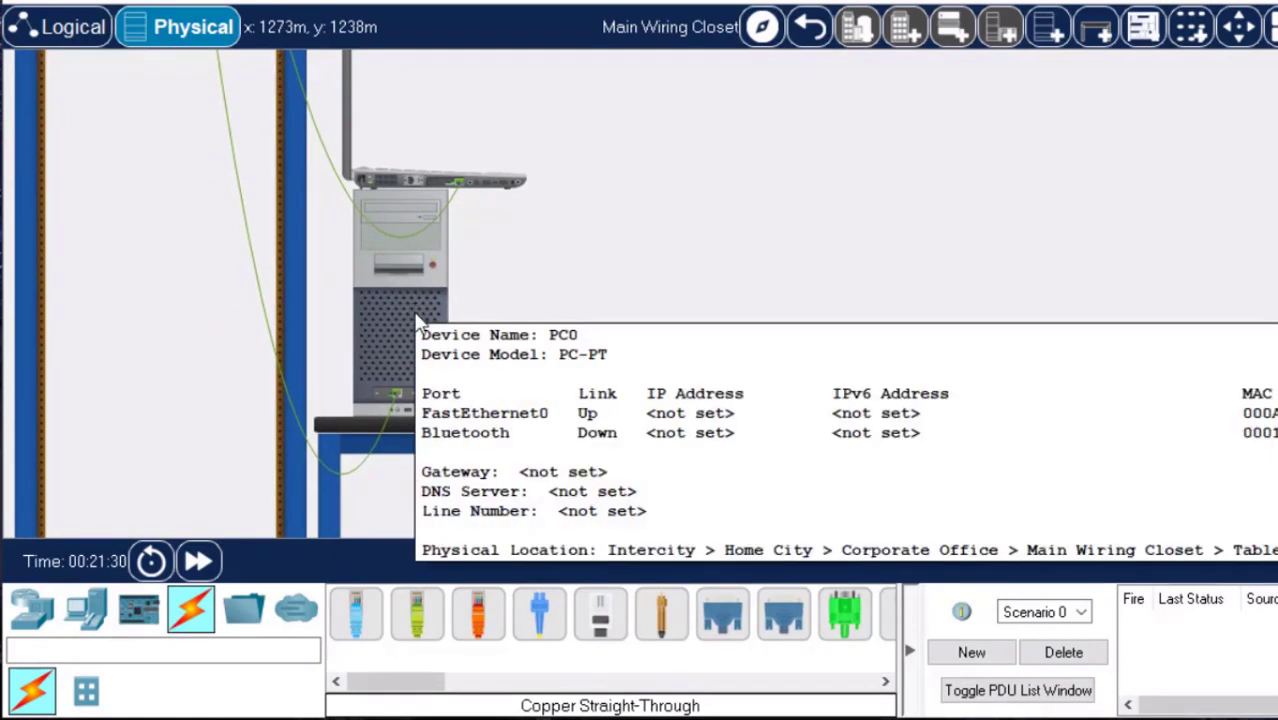
{"action": "mouse_move", "coordinate": [312, 430]}
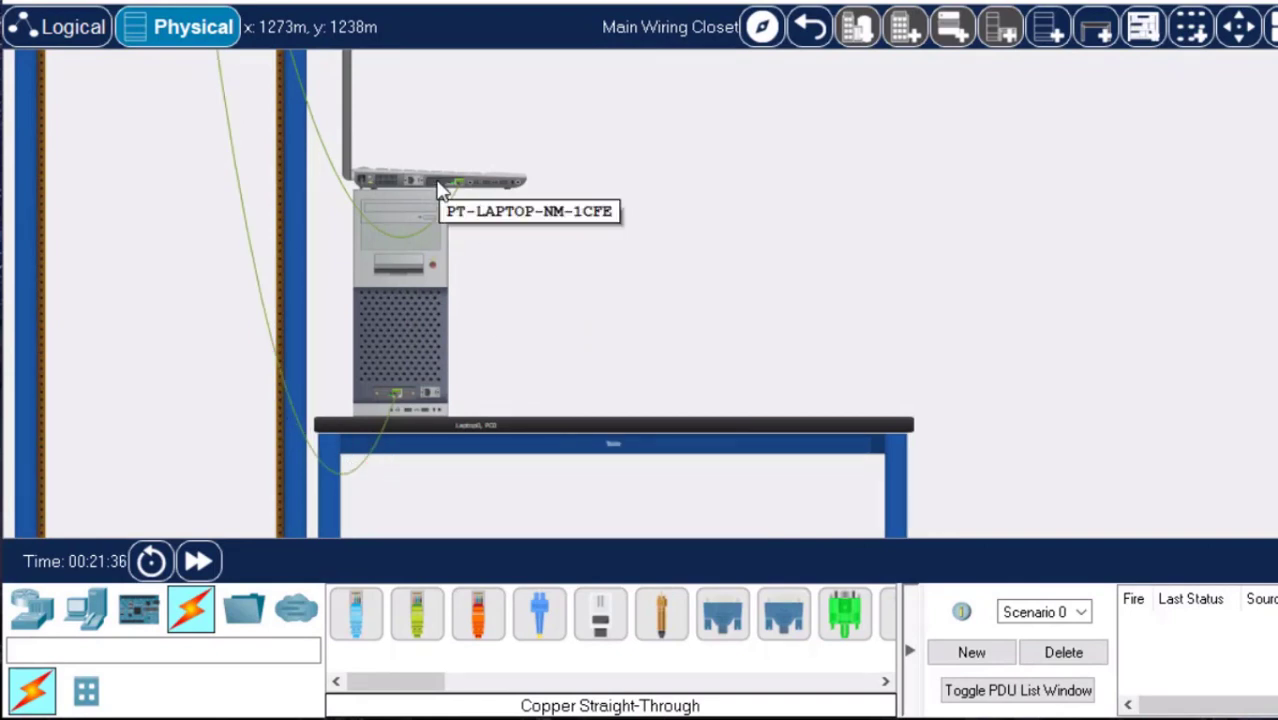
{"action": "left_click_drag", "start_coordinate": [440, 190], "coordinate": [765, 380]}
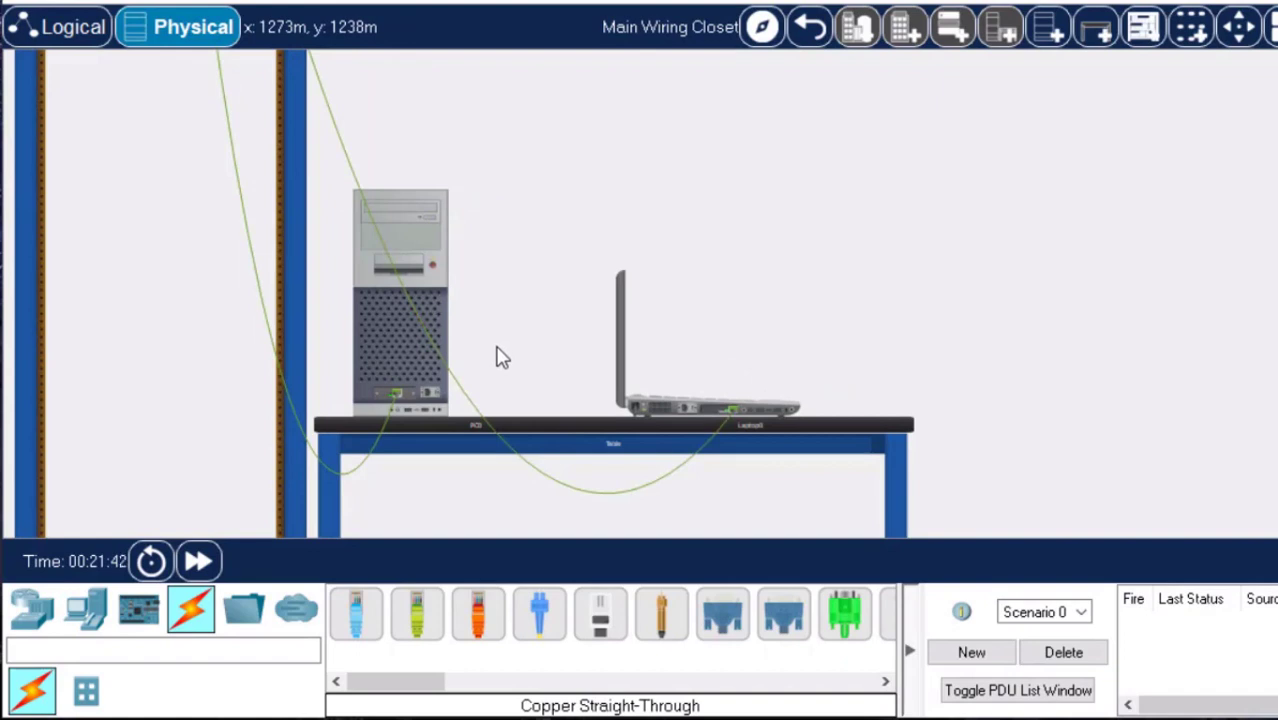
Move the switch and the router down in the rack, leaving gaps between the power distribution device, router and switch.
{"action": "scroll", "coordinate": [502, 358], "scroll_direction": "up", "scroll_amount": 8}
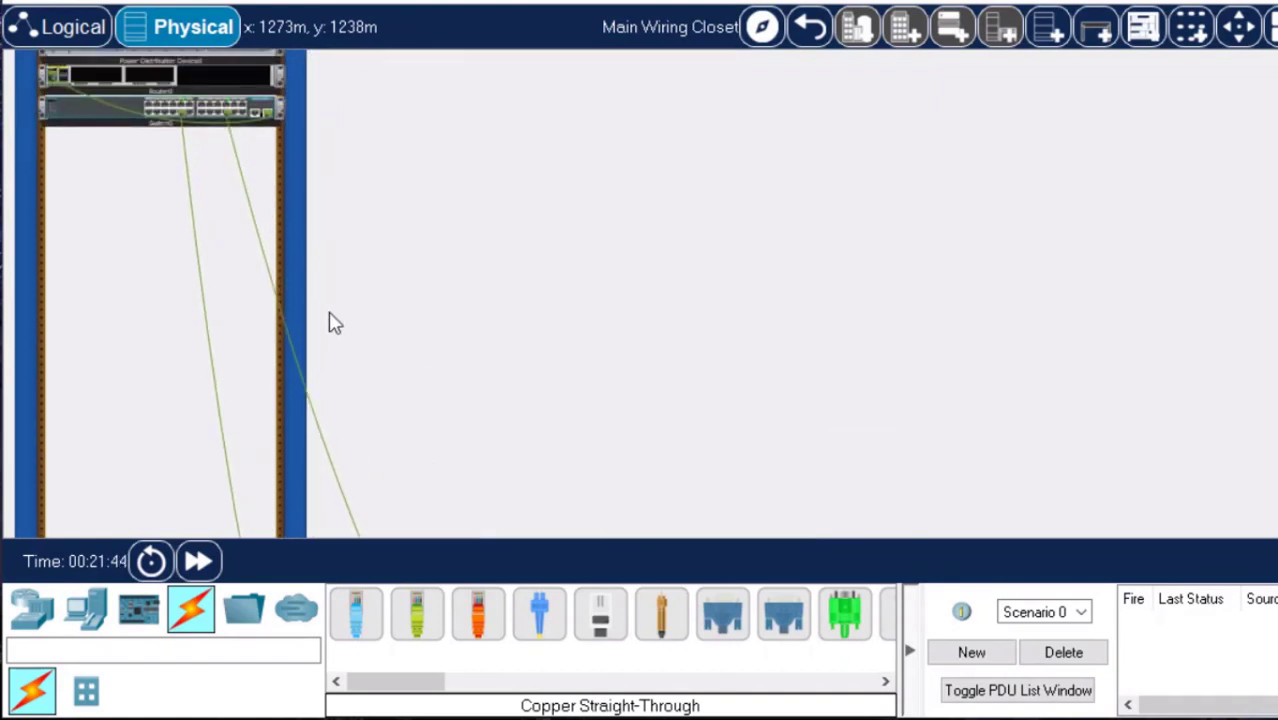
{"action": "scroll", "coordinate": [335, 322], "scroll_direction": "up", "scroll_amount": 3}
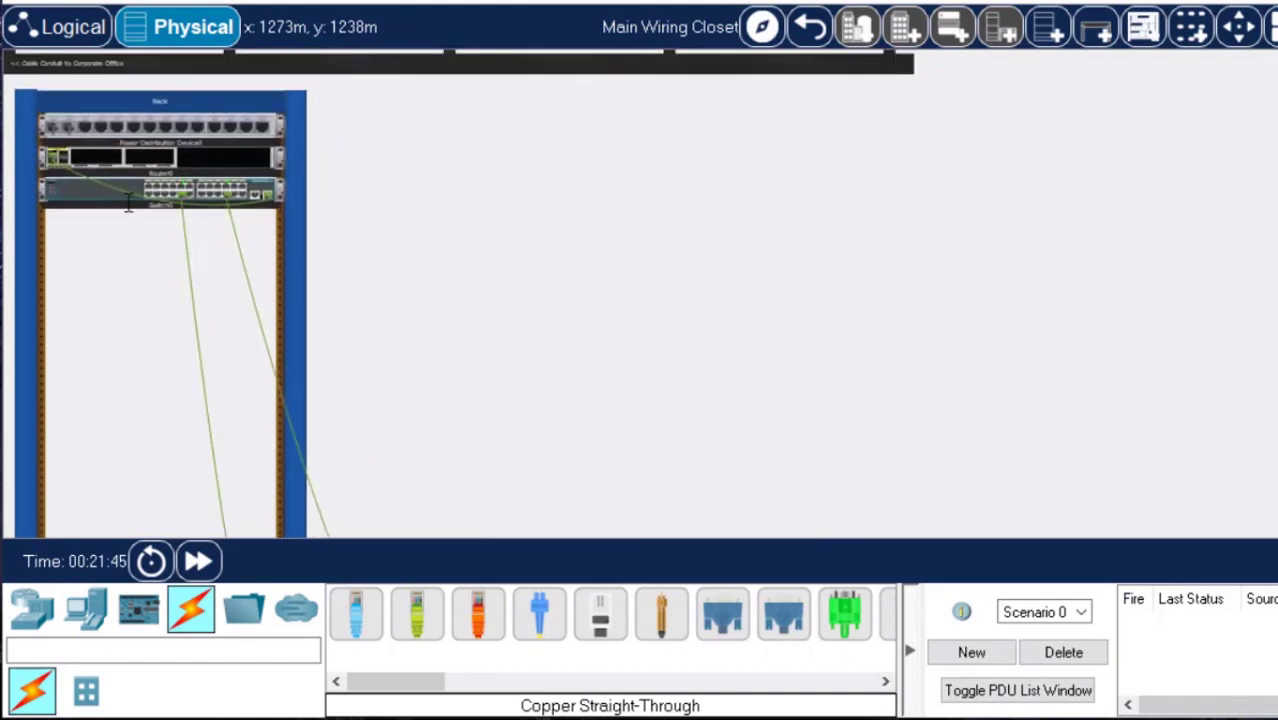
{"action": "left_click_drag", "start_coordinate": [90, 207], "coordinate": [94, 280]}
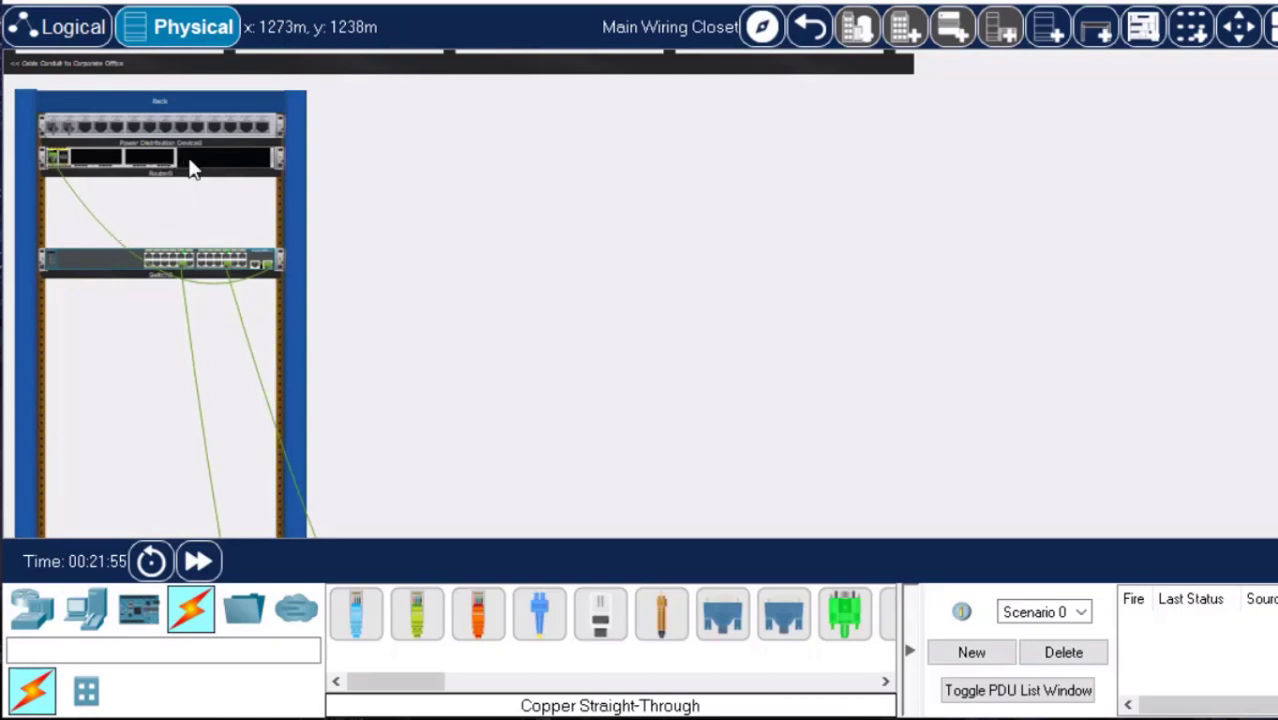
{"action": "left_click_drag", "start_coordinate": [195, 183], "coordinate": [193, 250]}
{"action": "mouse_move", "coordinate": [193, 250]}
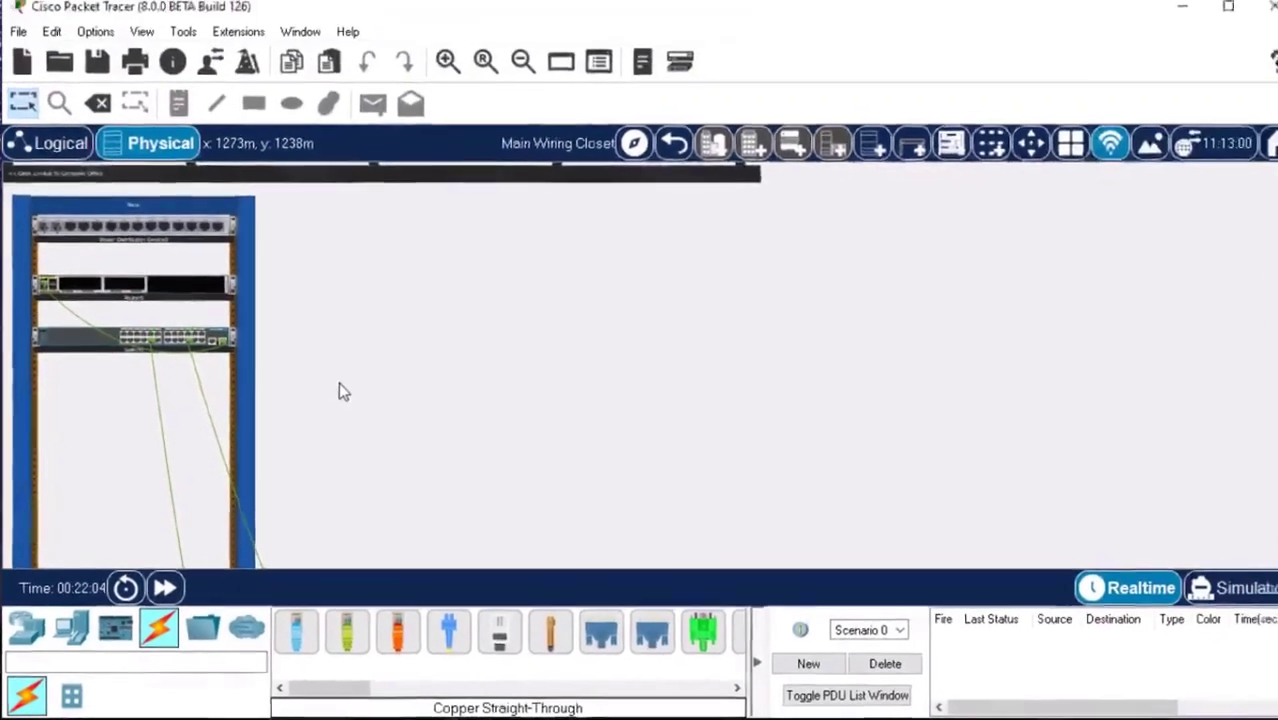
Examine the rack devices and the cables running down to the PC and laptop at a closer zoom.
{"action": "left_click", "coordinate": [444, 79]}
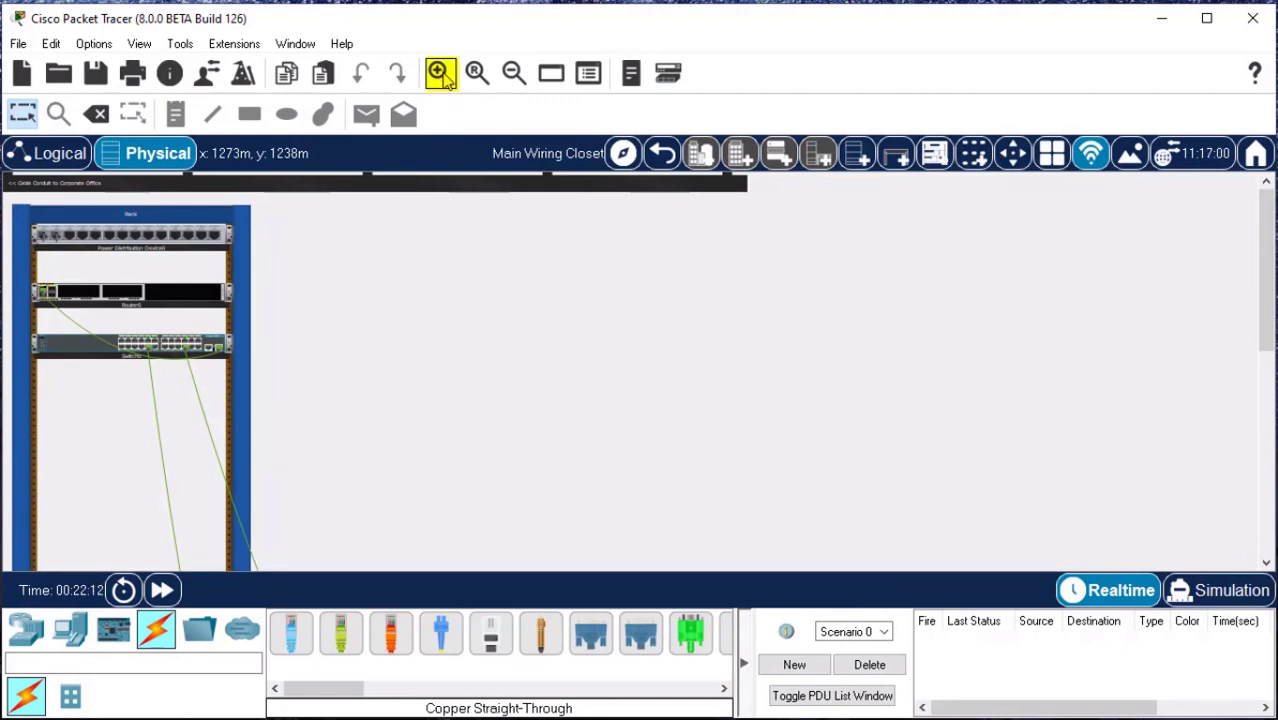
{"action": "left_click", "coordinate": [445, 80]}
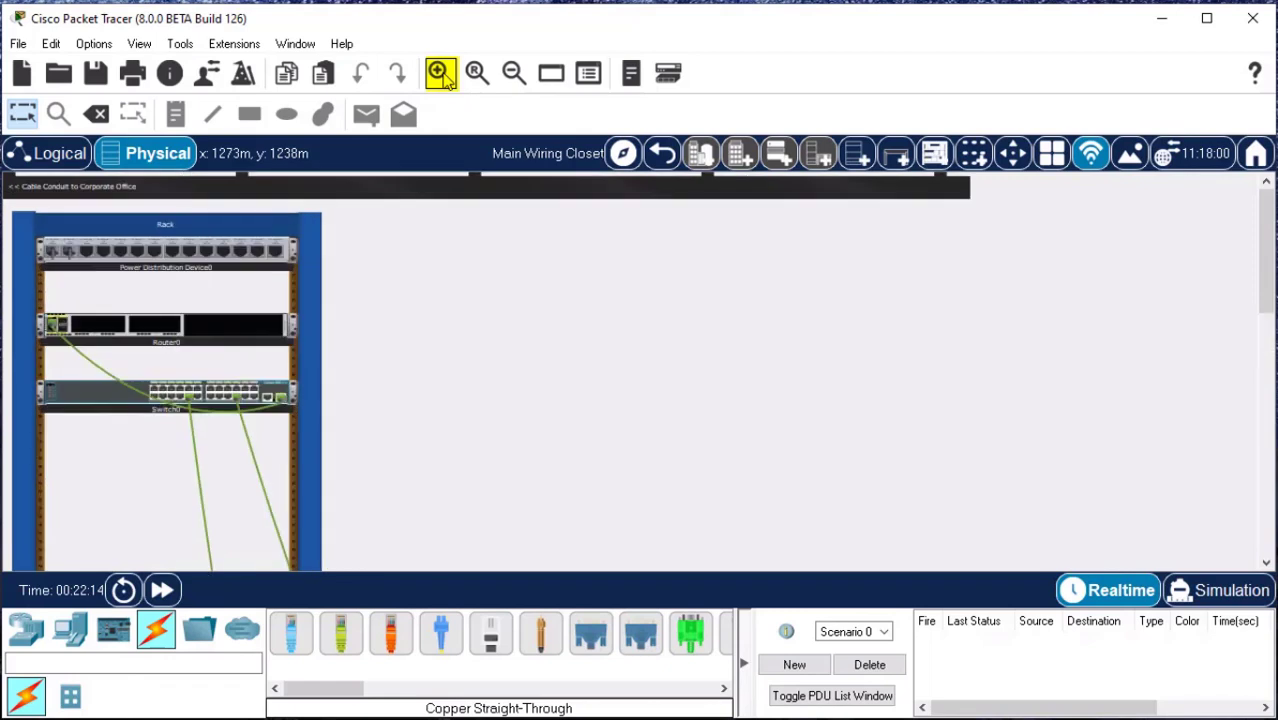
{"action": "left_click", "coordinate": [445, 80]}
{"action": "left_click", "coordinate": [445, 80]}
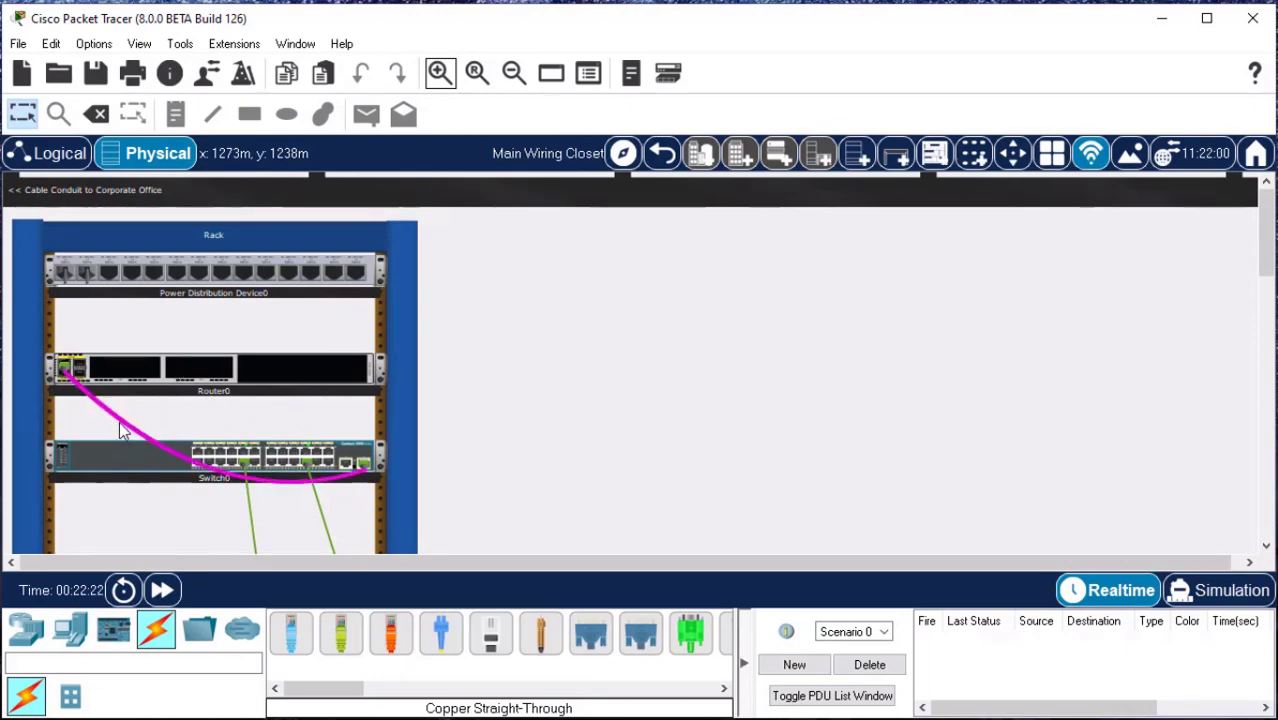
{"action": "scroll", "coordinate": [488, 441], "scroll_direction": "down", "scroll_amount": 1}
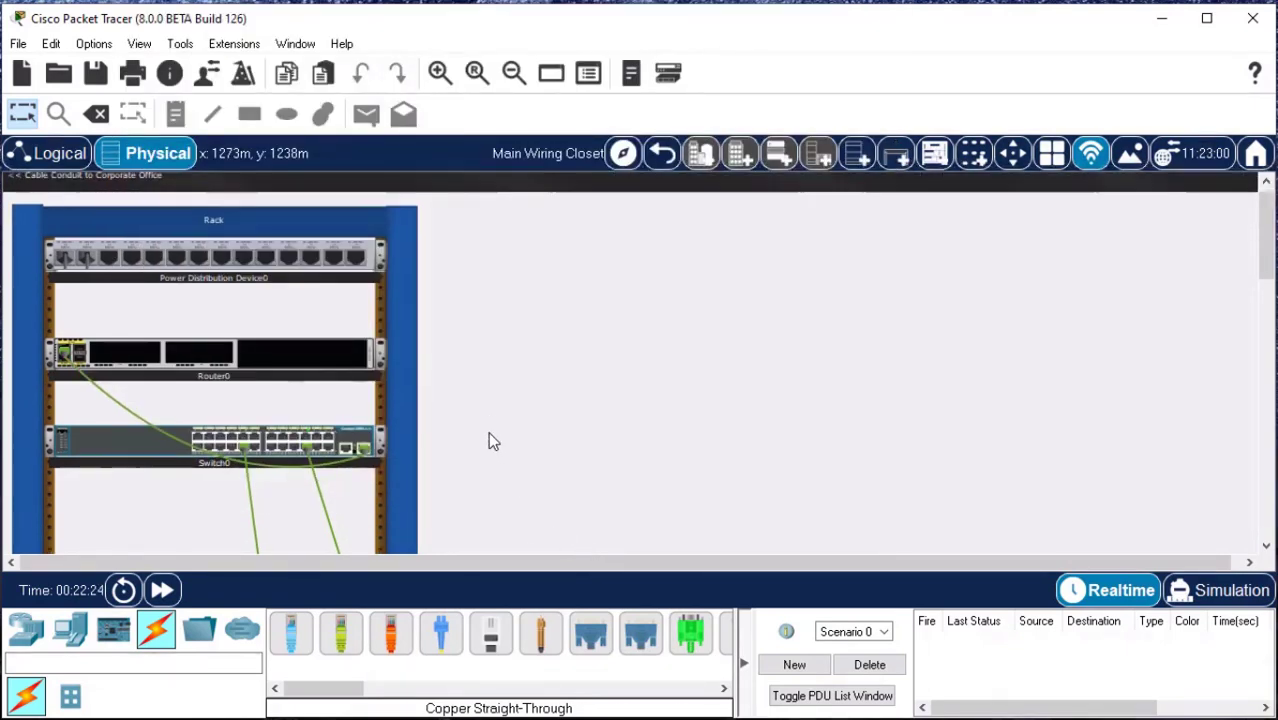
{"action": "scroll", "coordinate": [812, 414], "scroll_direction": "down", "scroll_amount": 5}
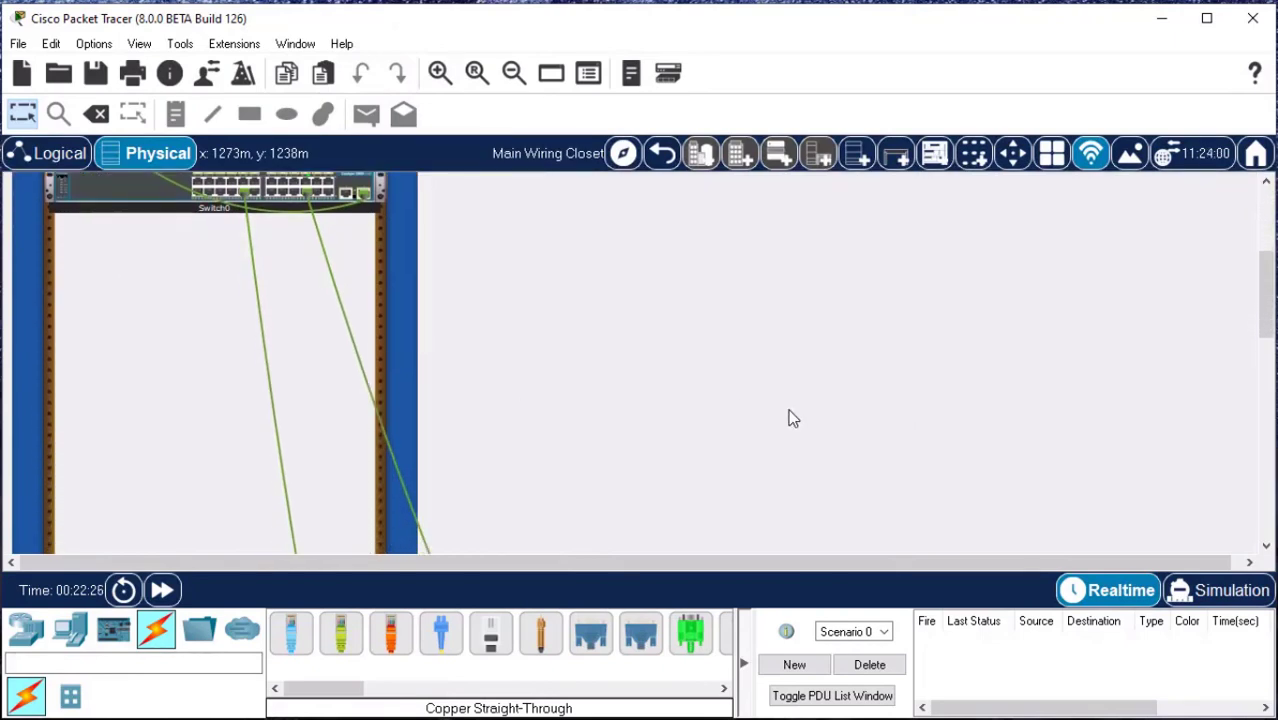
{"action": "scroll", "coordinate": [602, 414], "scroll_direction": "down", "scroll_amount": 10}
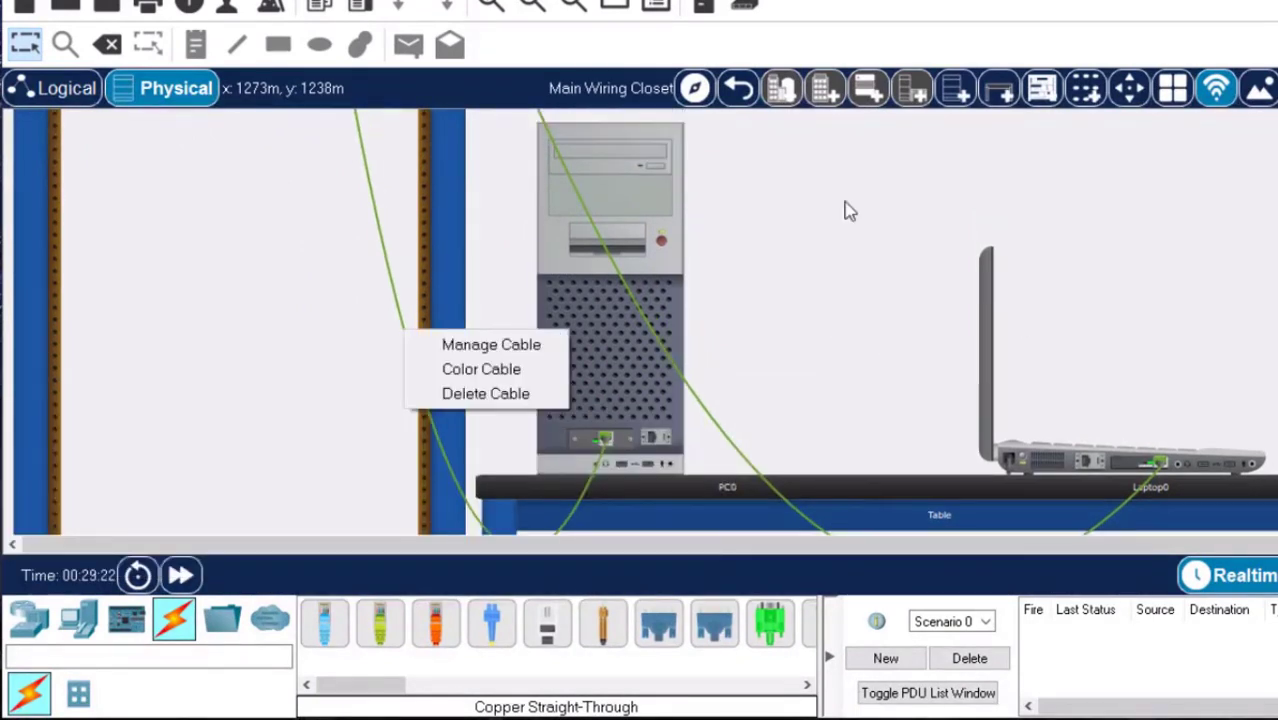
{"action": "left_click", "coordinate": [856, 211]}
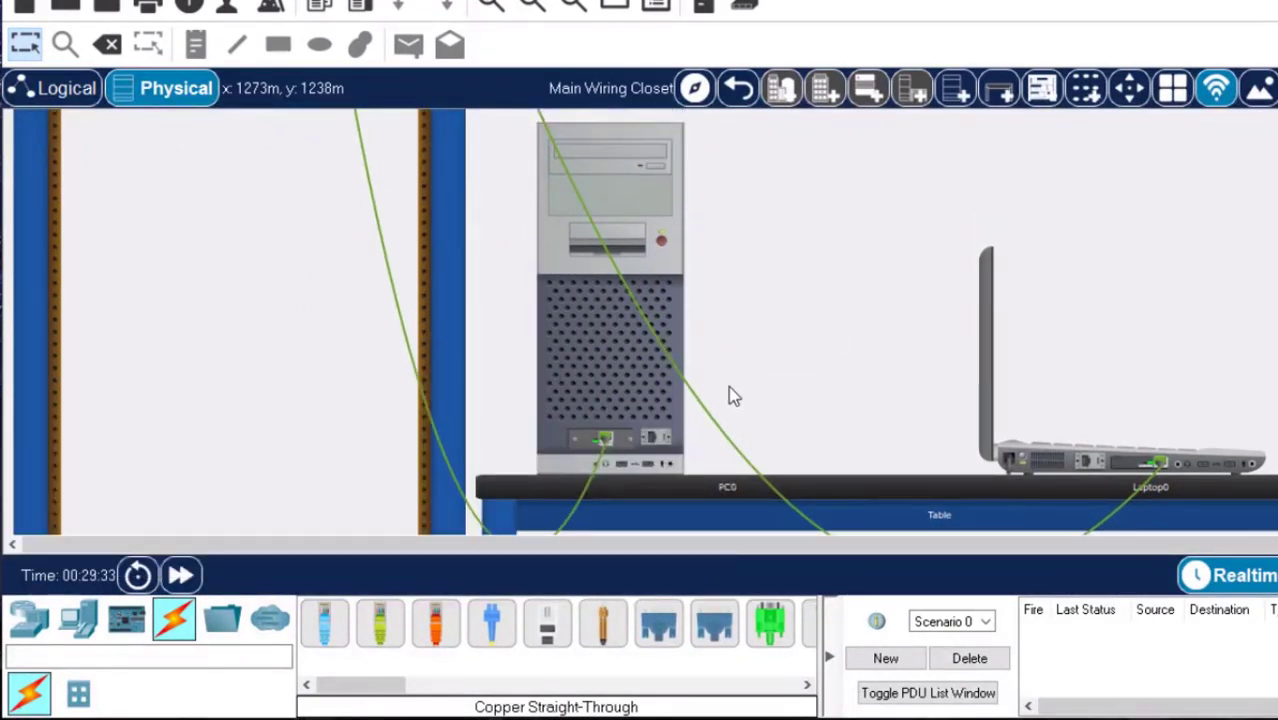
Try to manage the single cable running from the rack down to the PC.
{"action": "right_click", "coordinate": [428, 406]}
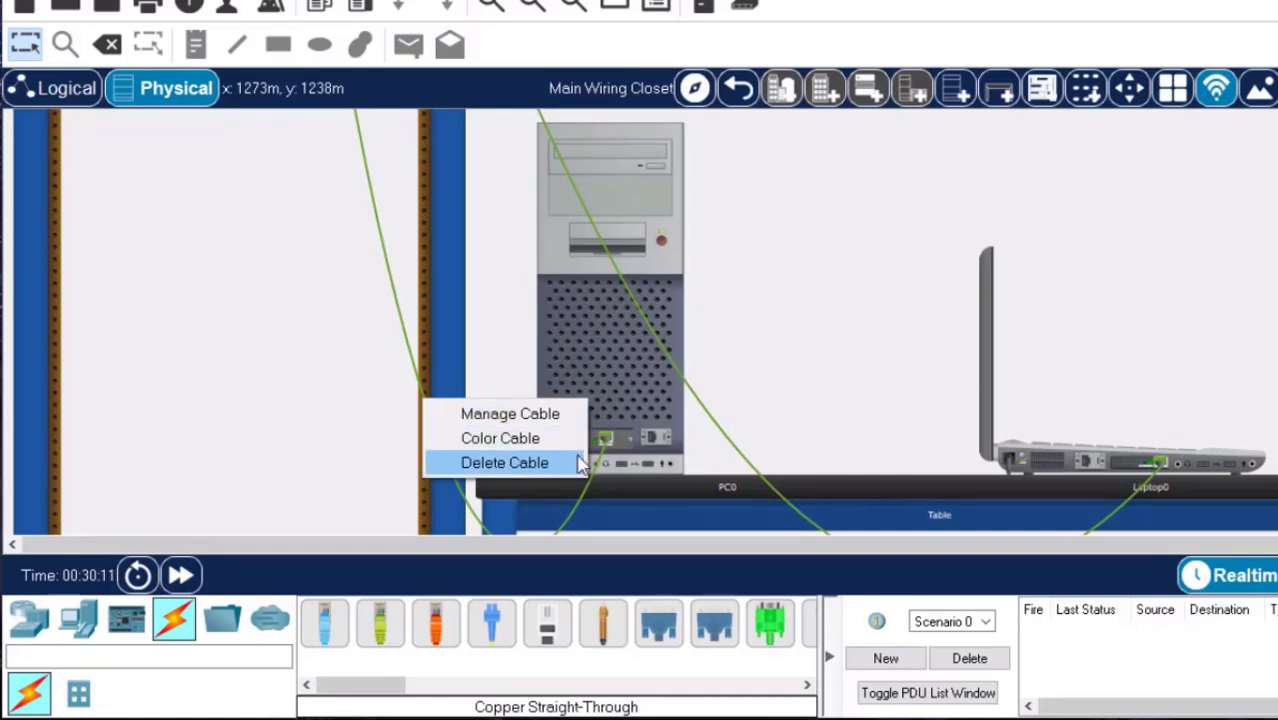
{"action": "left_click", "coordinate": [489, 414]}
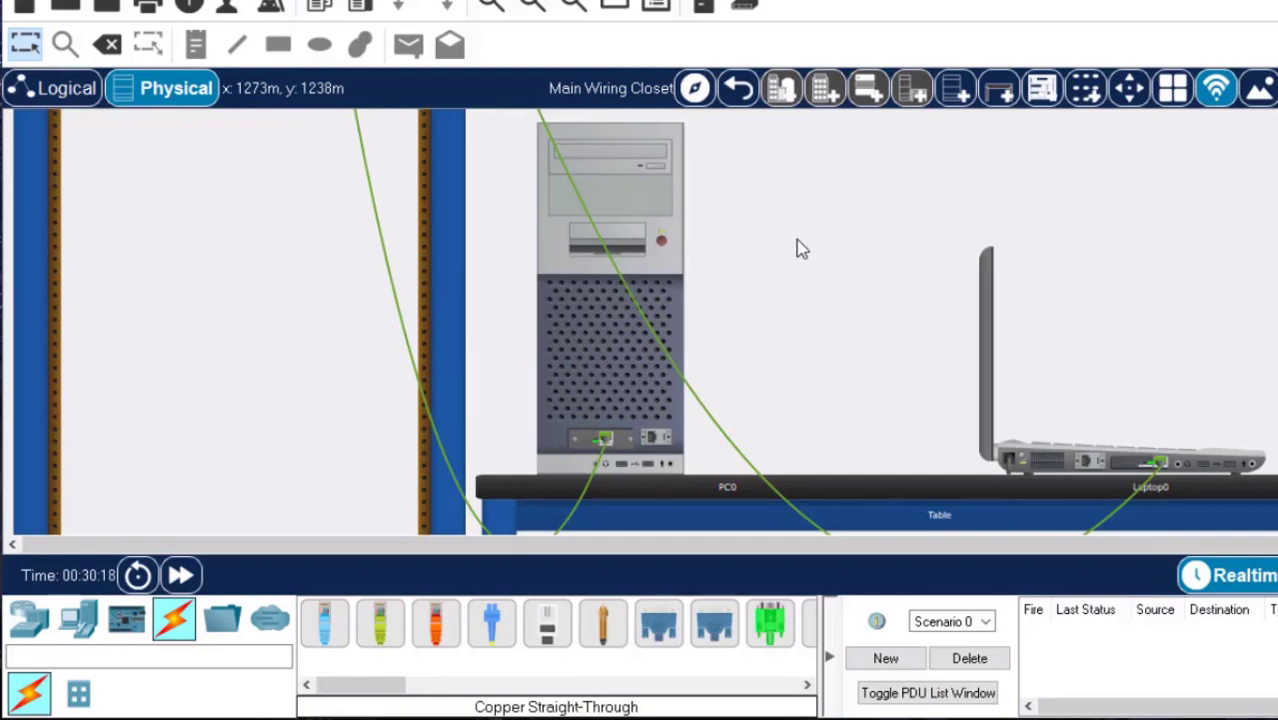
Manage all cables on the switch and check the connection details of its link to the router.
{"action": "scroll", "coordinate": [865, 165], "scroll_direction": "up", "scroll_amount": 10}
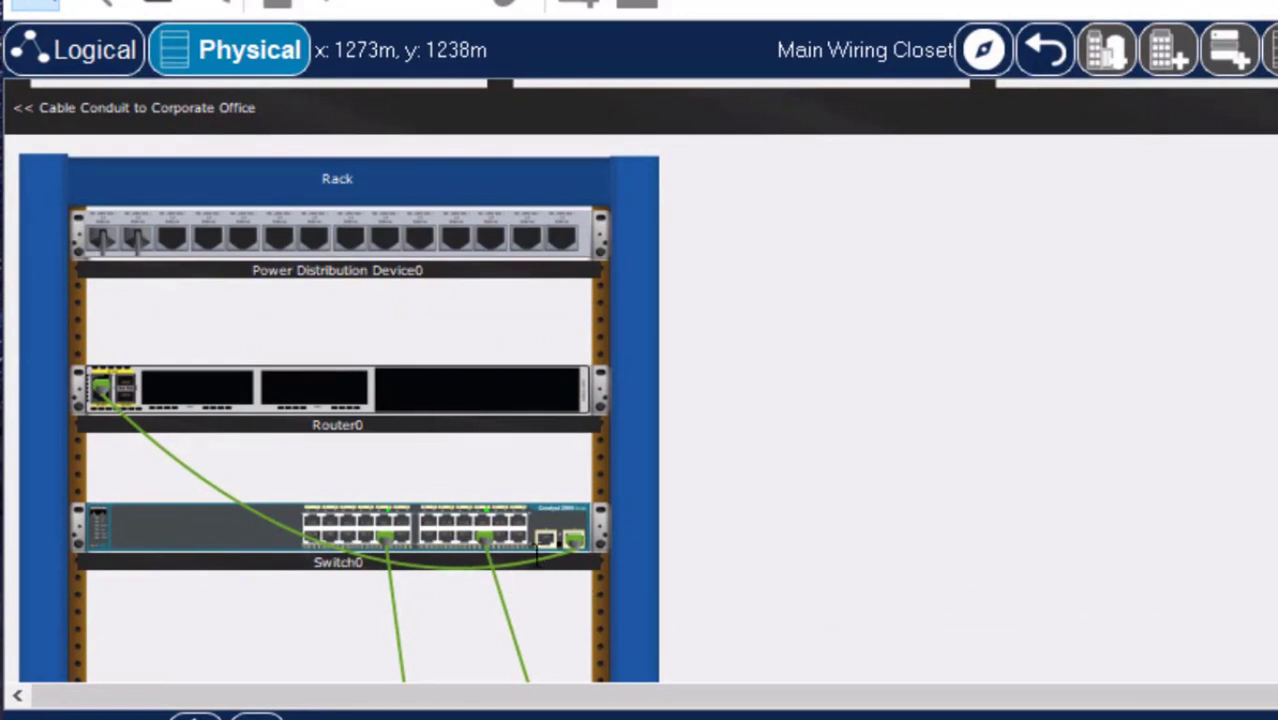
{"action": "right_click", "coordinate": [557, 530]}
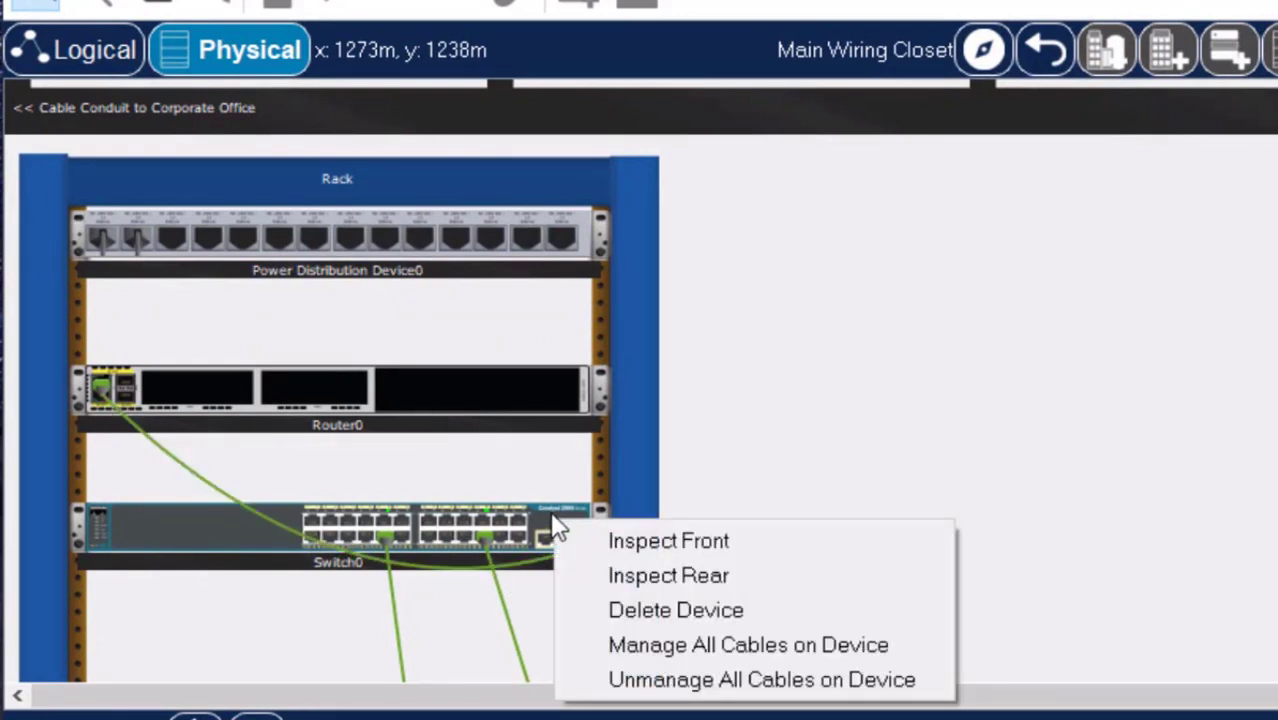
{"action": "left_click", "coordinate": [675, 644]}
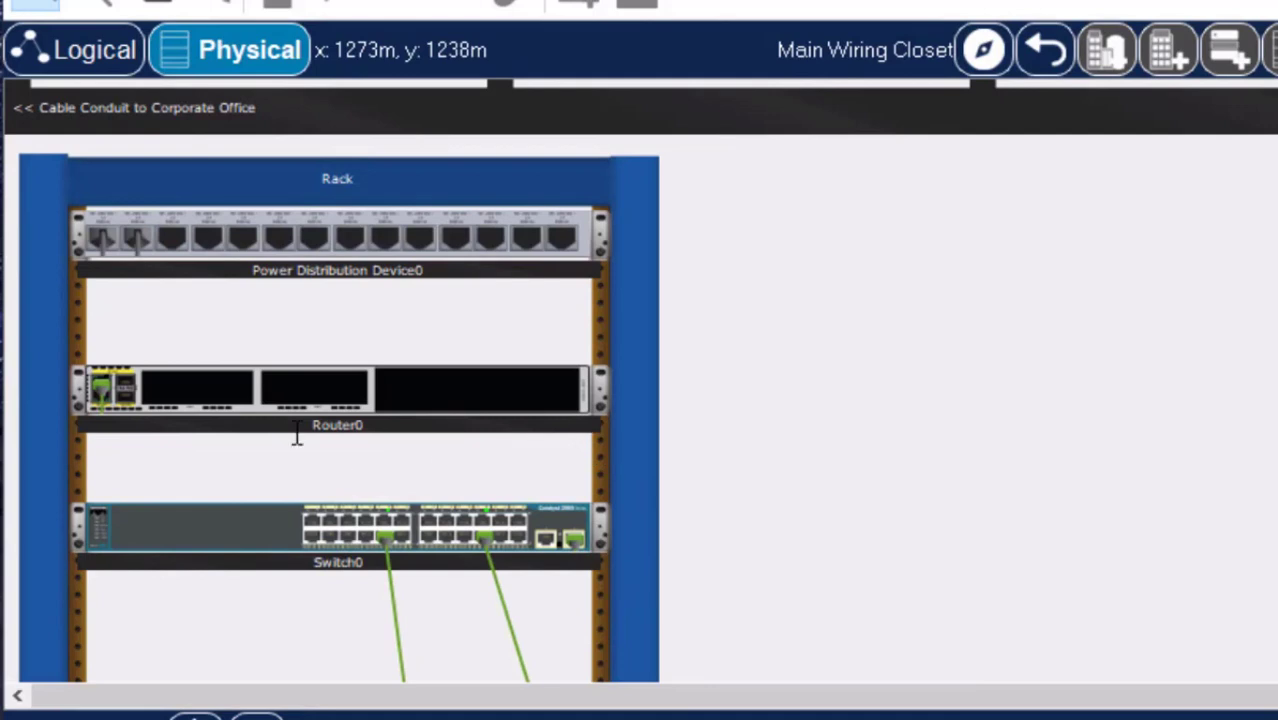
{"action": "left_click", "coordinate": [157, 426]}
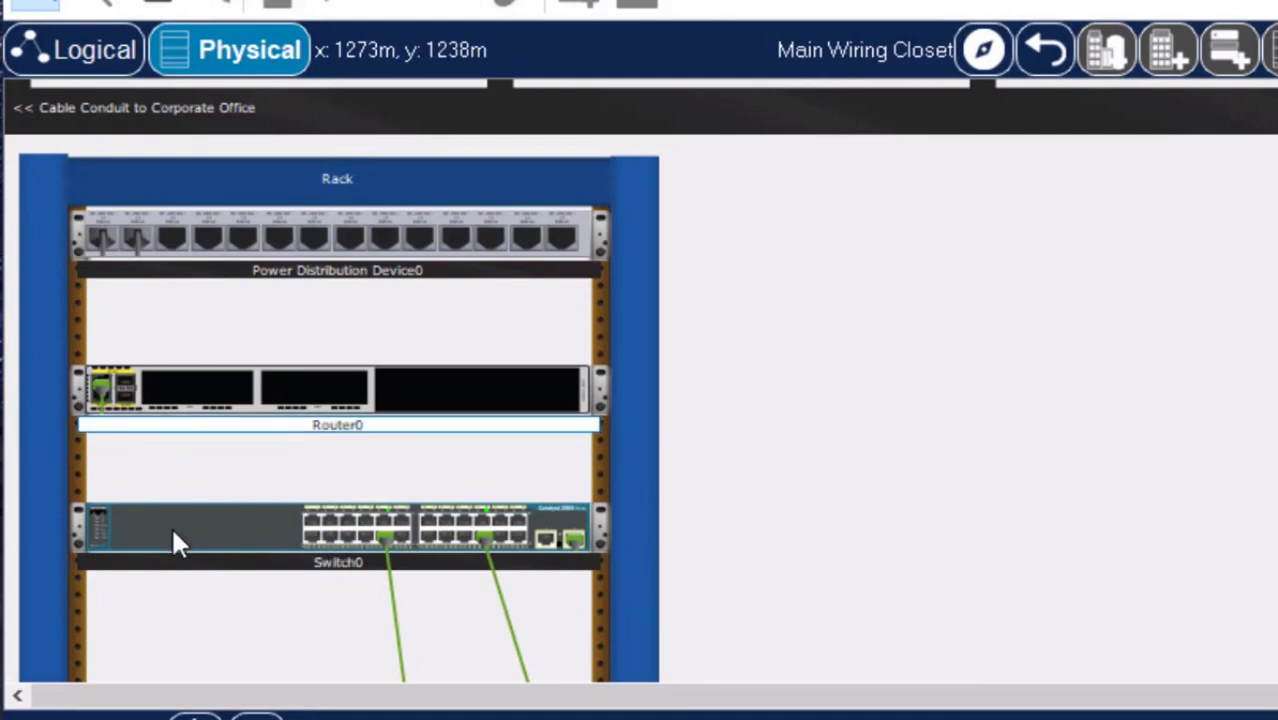
{"action": "left_click", "coordinate": [640, 488]}
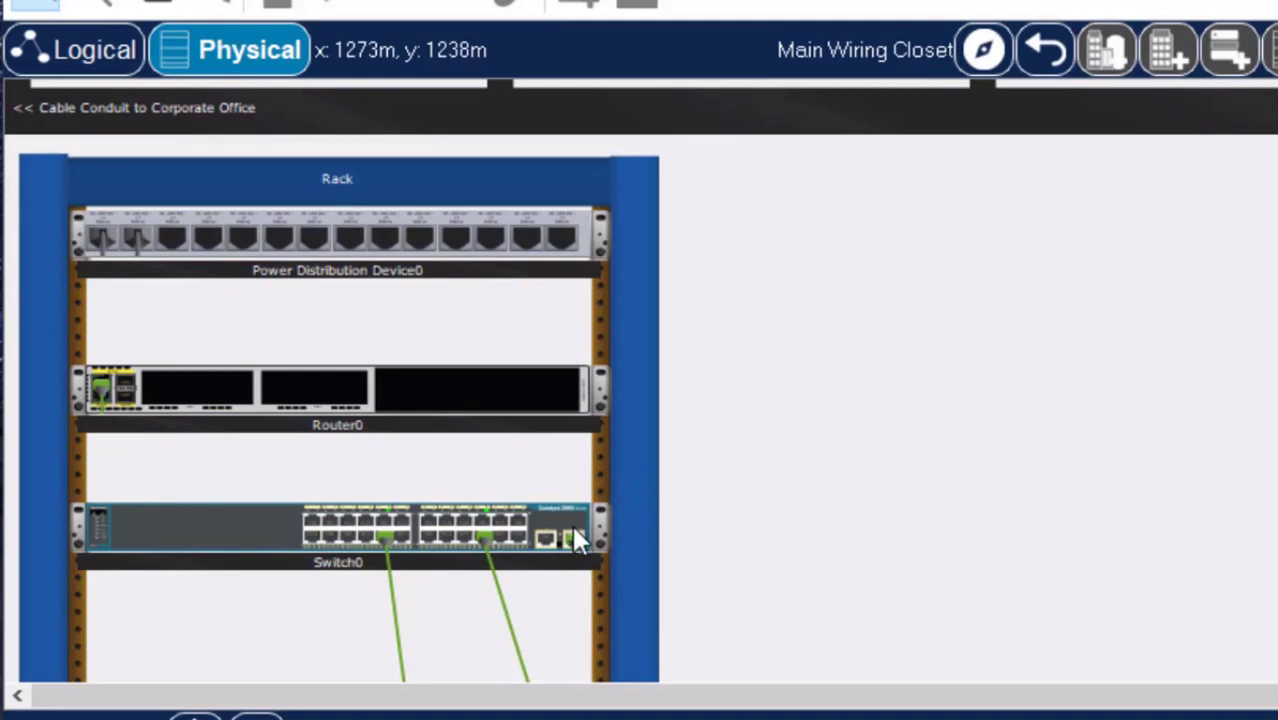
{"action": "mouse_move", "coordinate": [578, 558]}
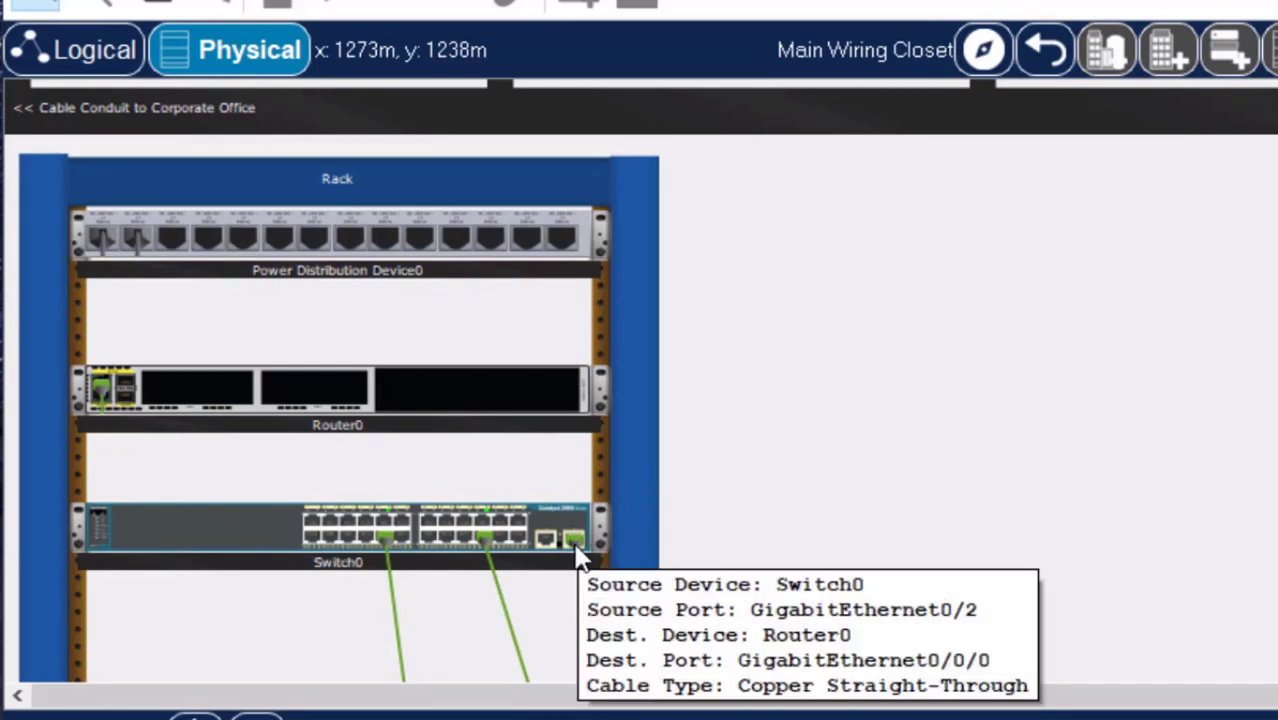
{"action": "mouse_move", "coordinate": [102, 395]}
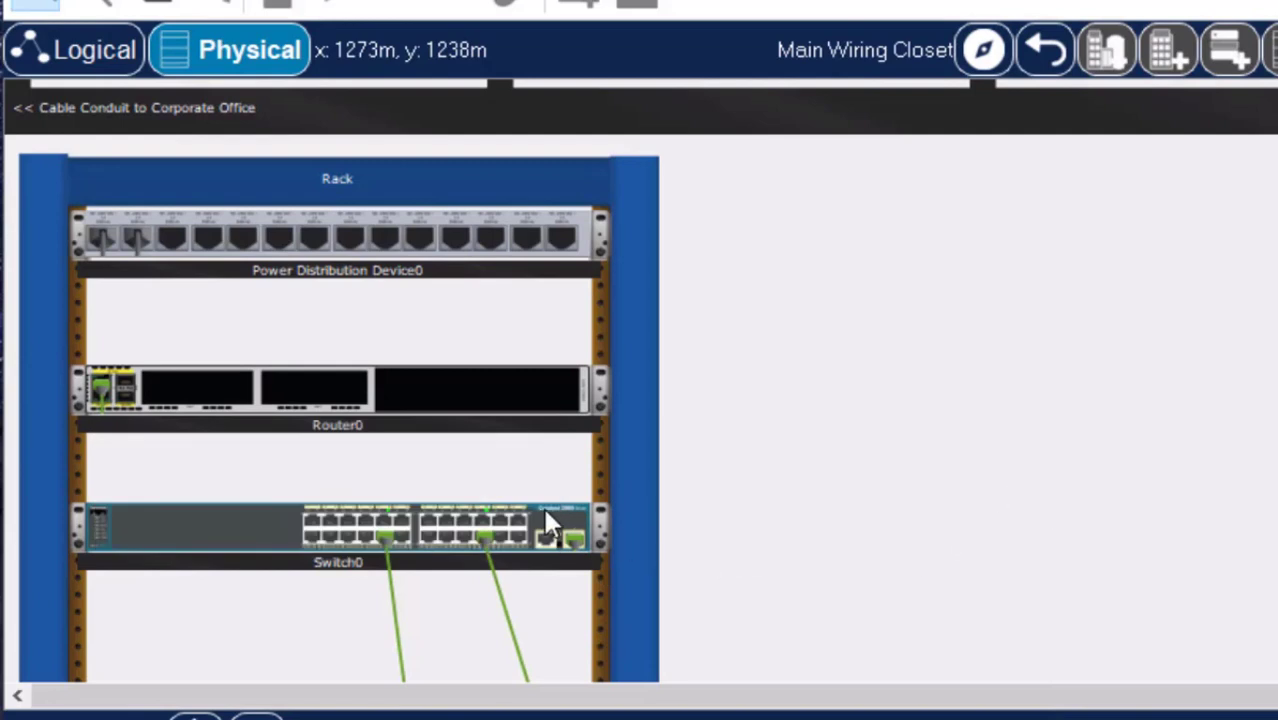
Unmanage all cables on the switch.
{"action": "right_click", "coordinate": [542, 519]}
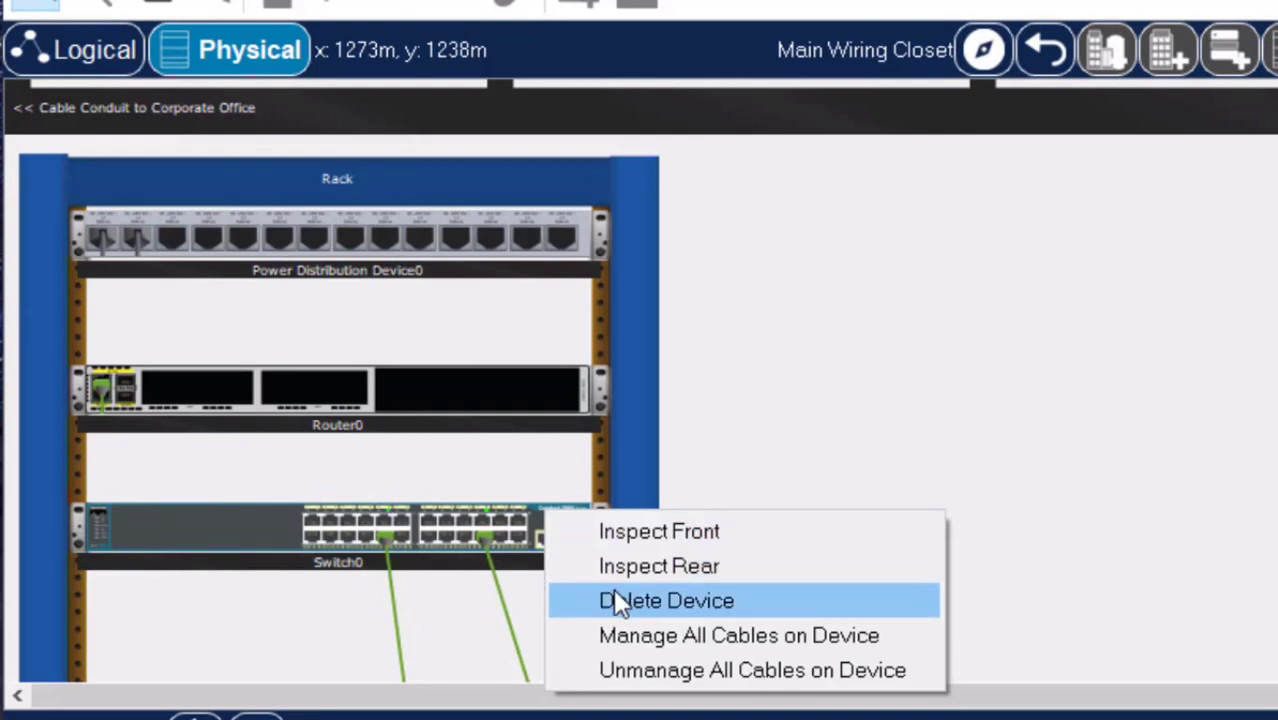
{"action": "left_click", "coordinate": [622, 670]}
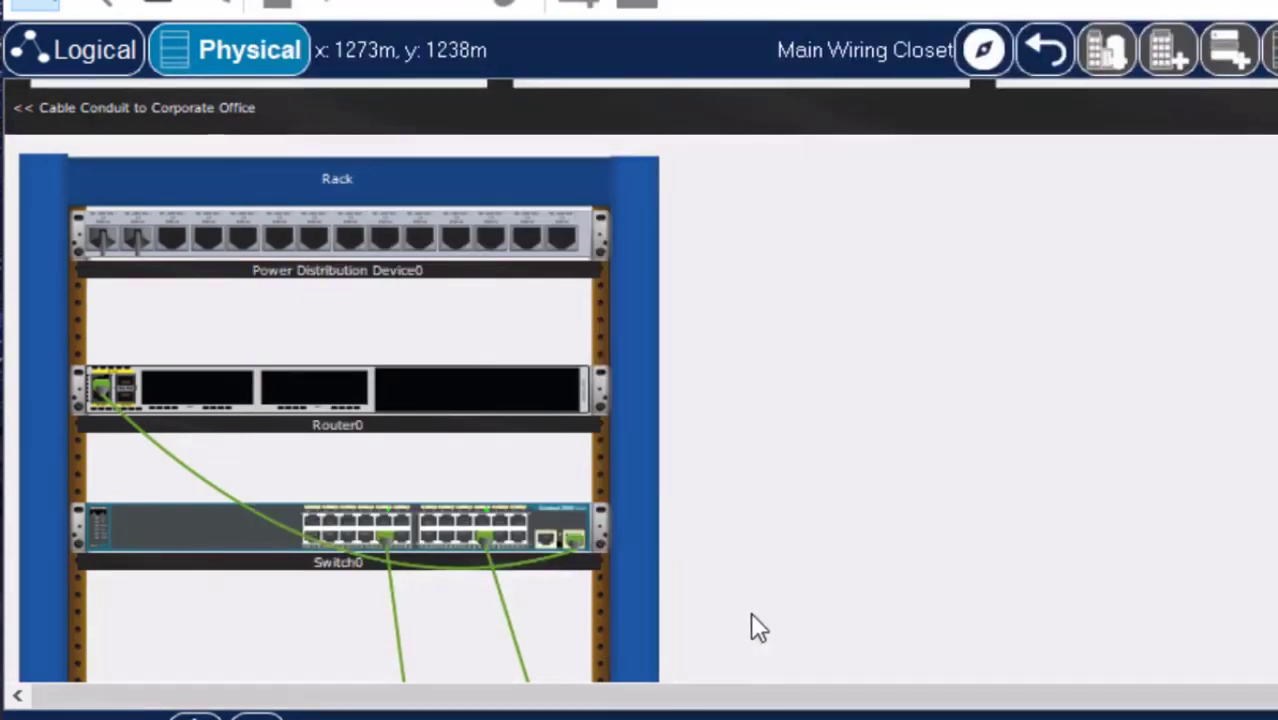
Inspect the switch's front at enlarged size, reading the connection details of its cabled ports, and close the view.
{"action": "right_click", "coordinate": [560, 522]}
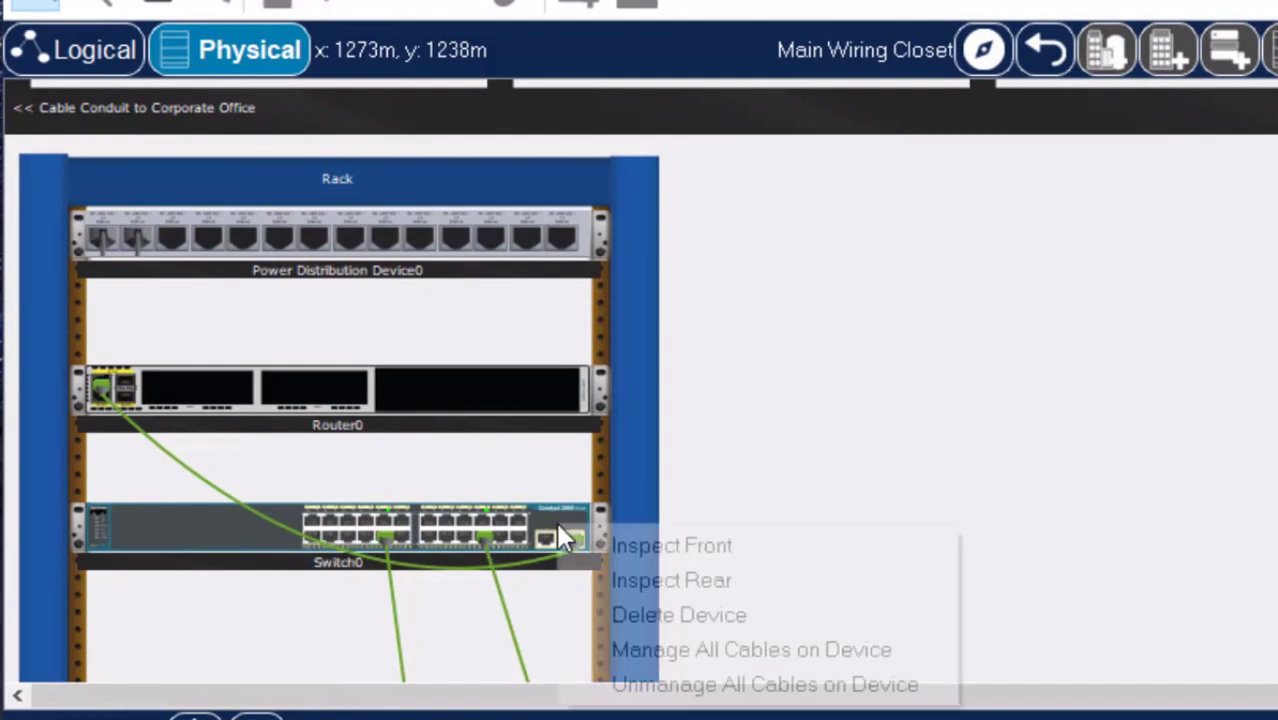
{"action": "left_click", "coordinate": [689, 548]}
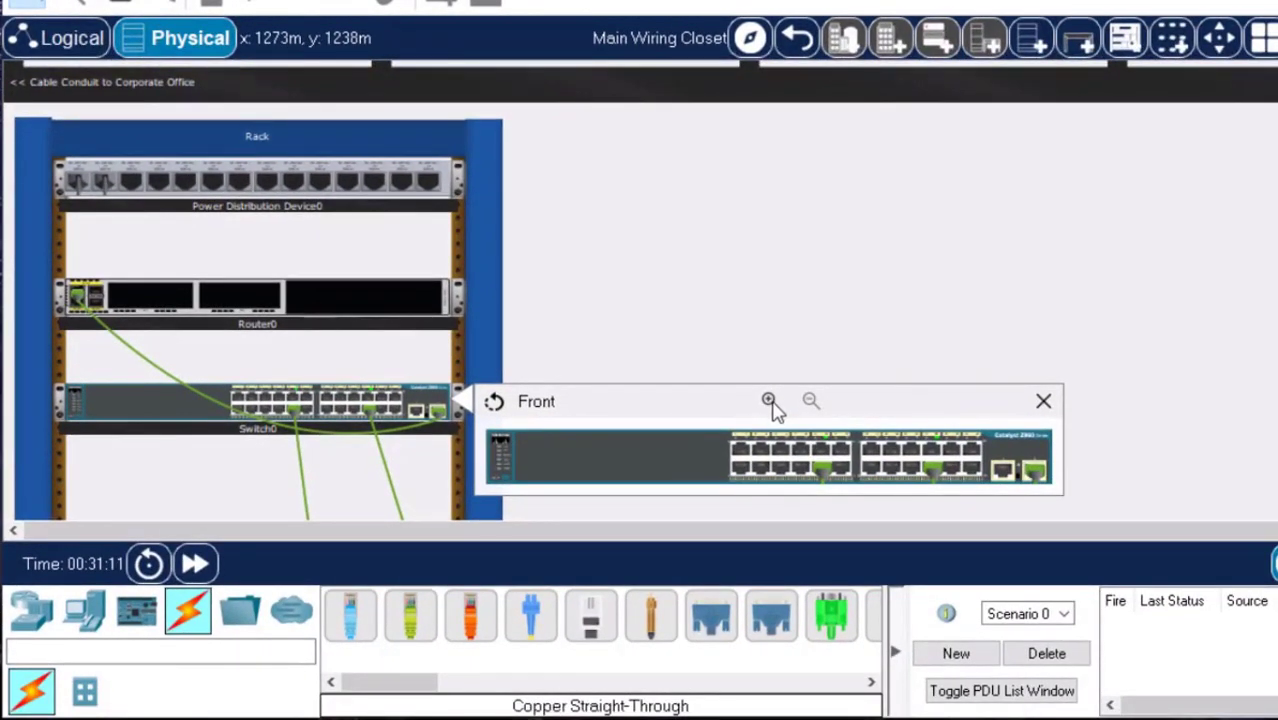
{"action": "left_click", "coordinate": [769, 402]}
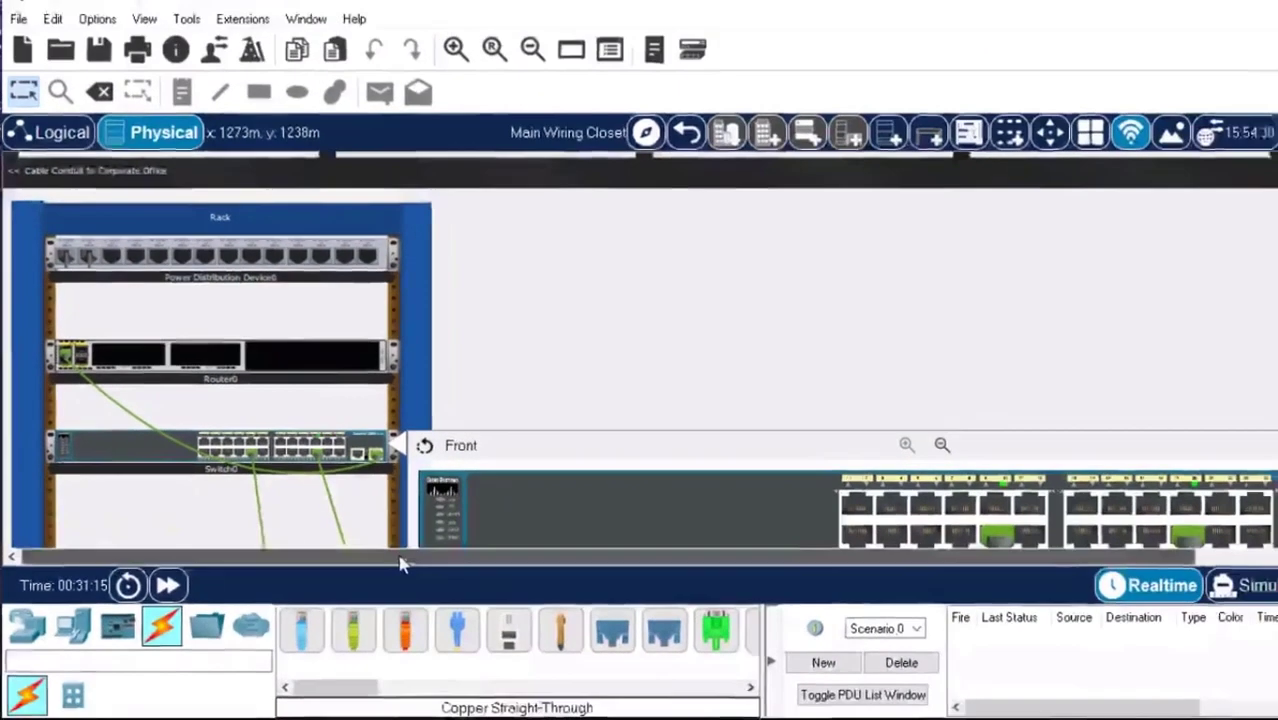
{"action": "left_click_drag", "start_coordinate": [399, 563], "coordinate": [546, 560]}
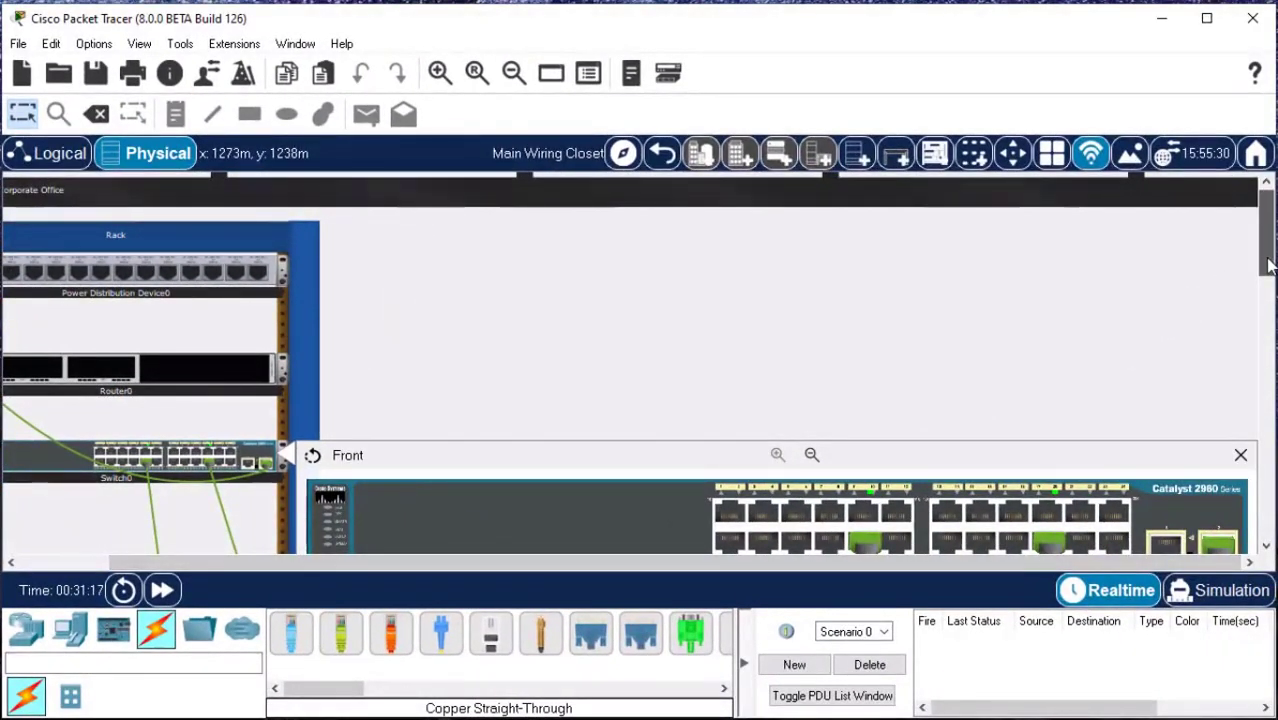
{"action": "left_click_drag", "start_coordinate": [1268, 263], "coordinate": [1266, 290]}
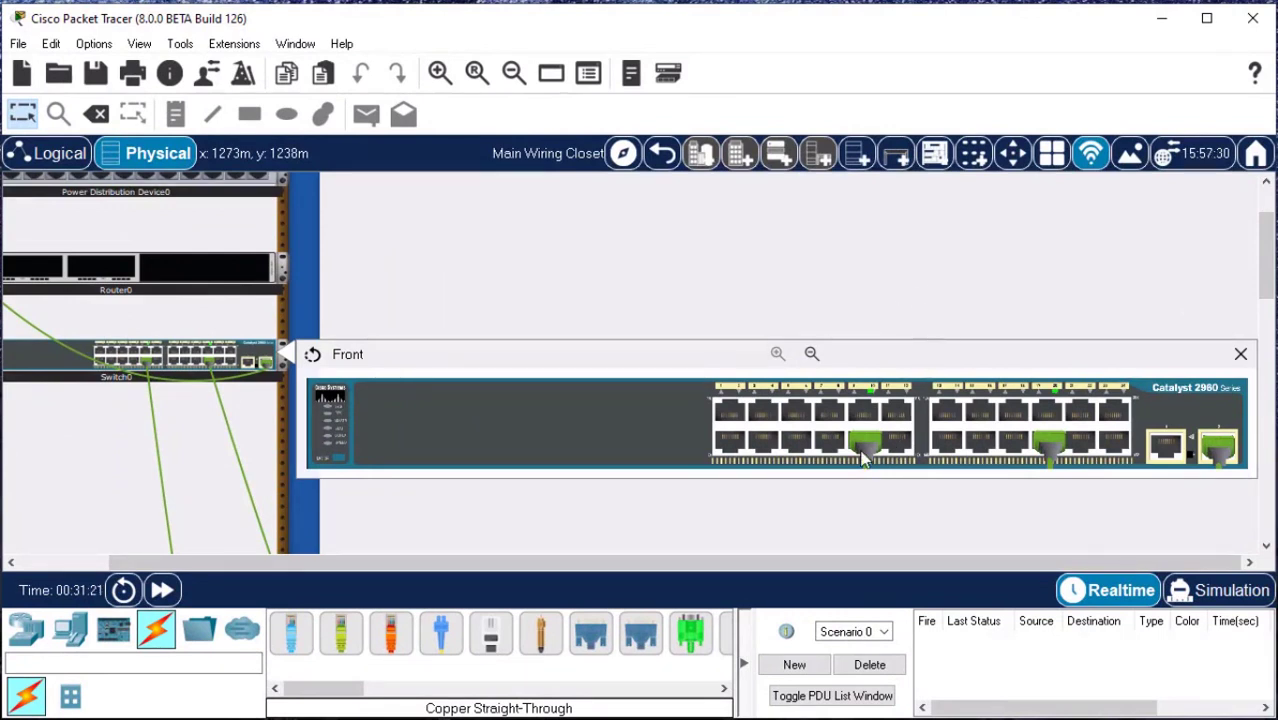
{"action": "mouse_move", "coordinate": [866, 460]}
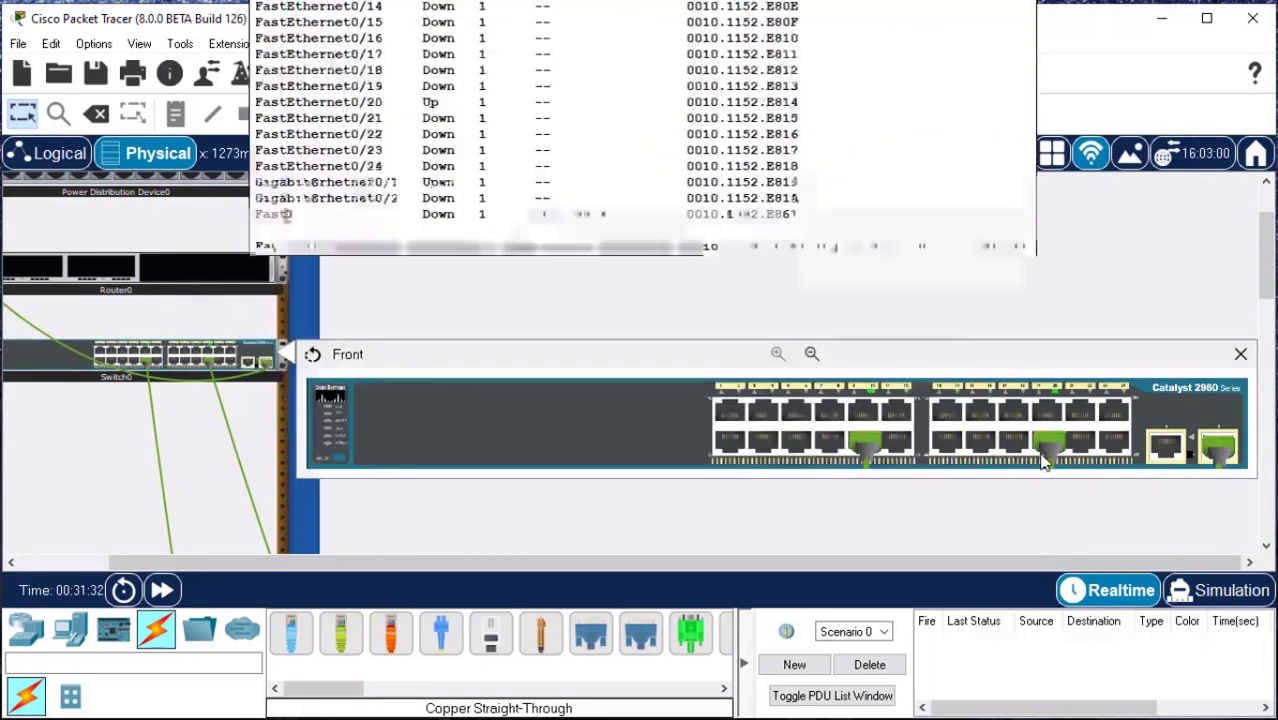
{"action": "mouse_move", "coordinate": [1058, 455]}
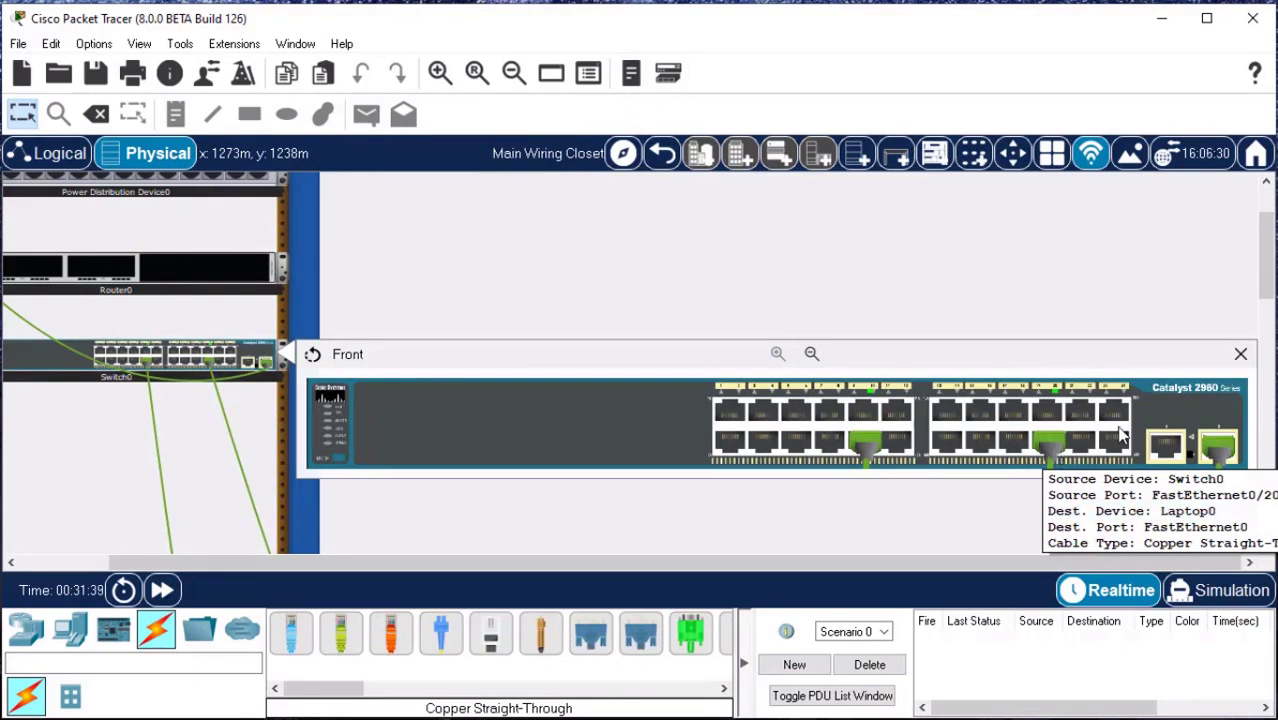
{"action": "mouse_move", "coordinate": [1213, 453]}
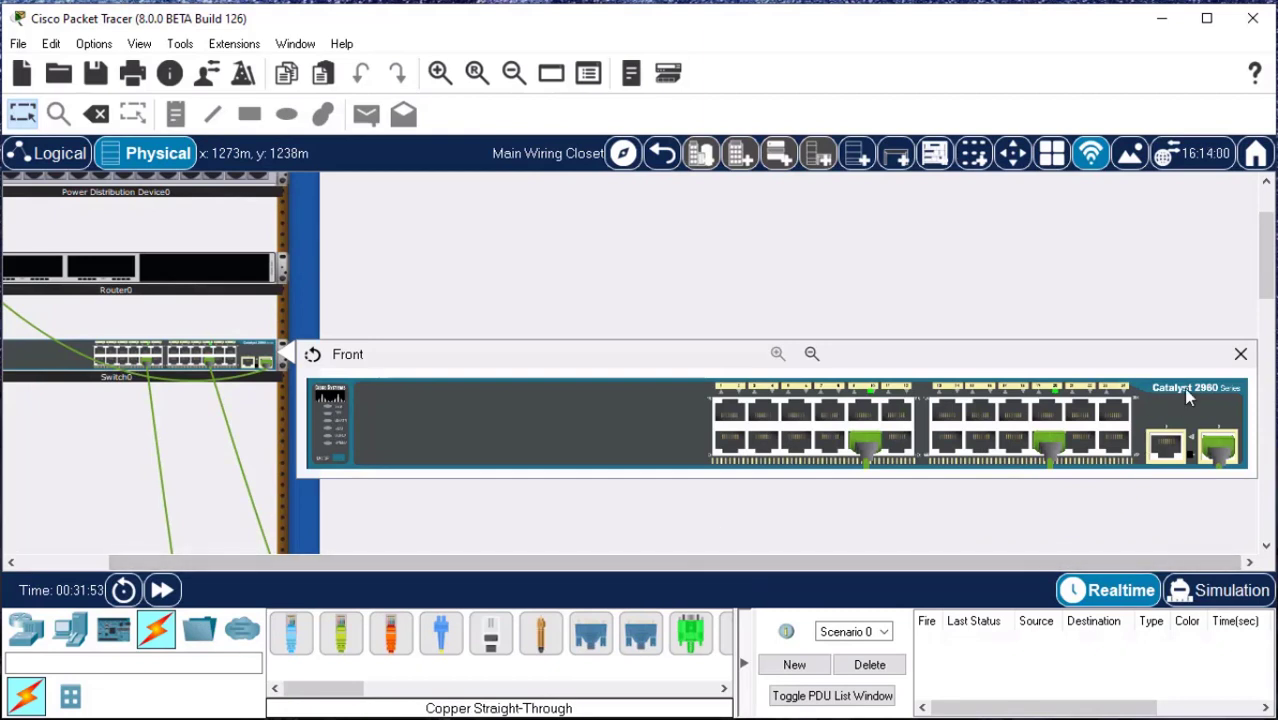
{"action": "left_click", "coordinate": [1240, 357]}
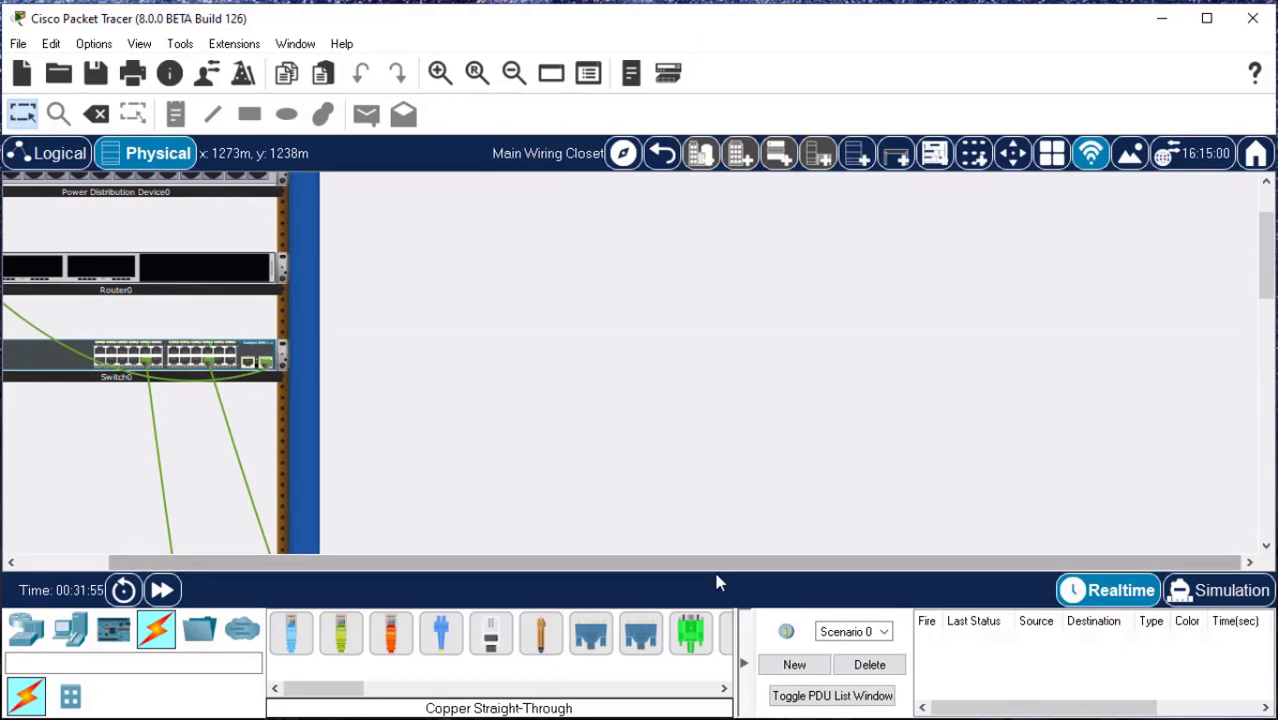
Inspect the switch's rear at enlarged size, examining its console port and power connection, and close the view.
{"action": "scroll", "coordinate": [713, 566], "scroll_direction": "left", "scroll_amount": 1}
{"action": "scroll", "coordinate": [713, 573], "scroll_direction": "left", "scroll_amount": 5}
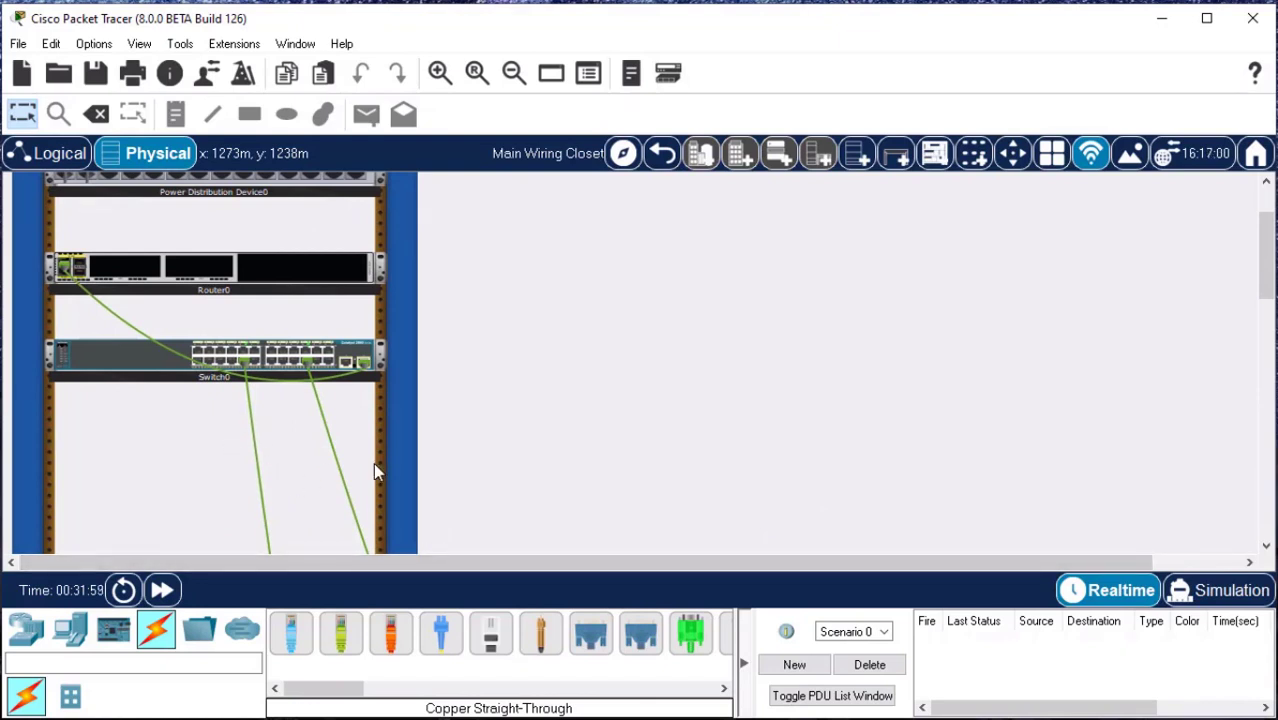
{"action": "right_click", "coordinate": [360, 360]}
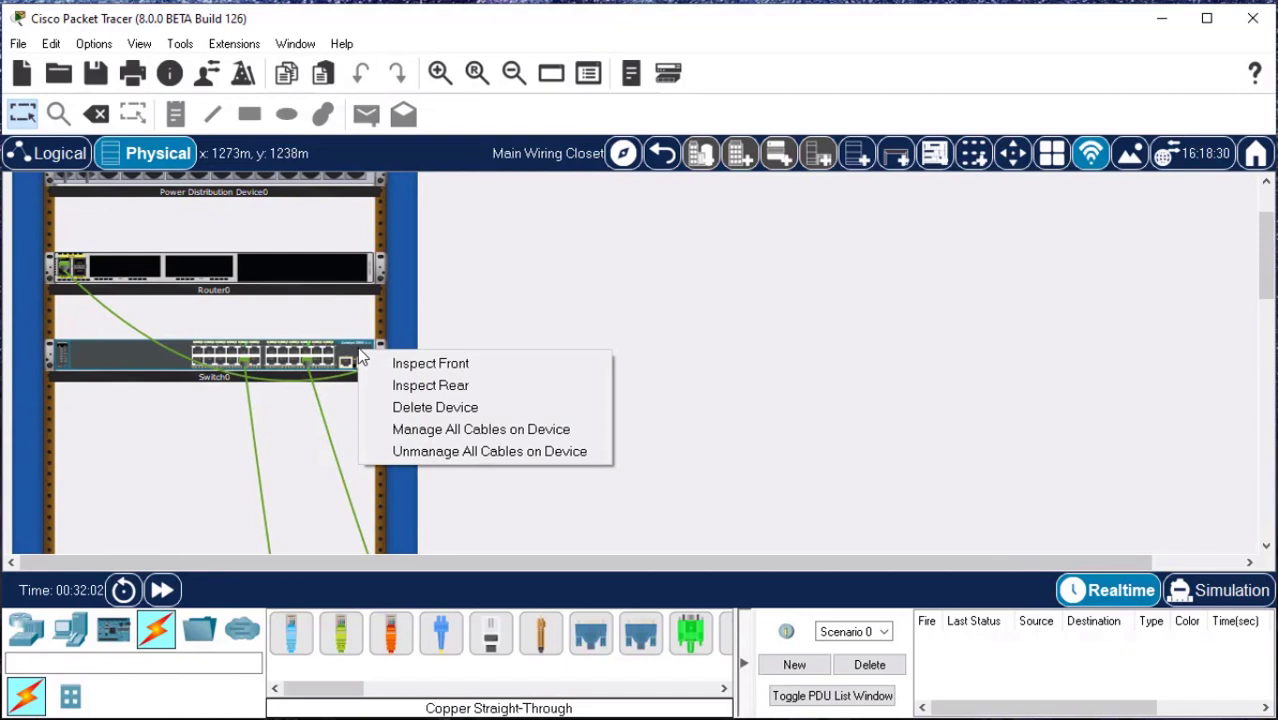
{"action": "left_click", "coordinate": [470, 389]}
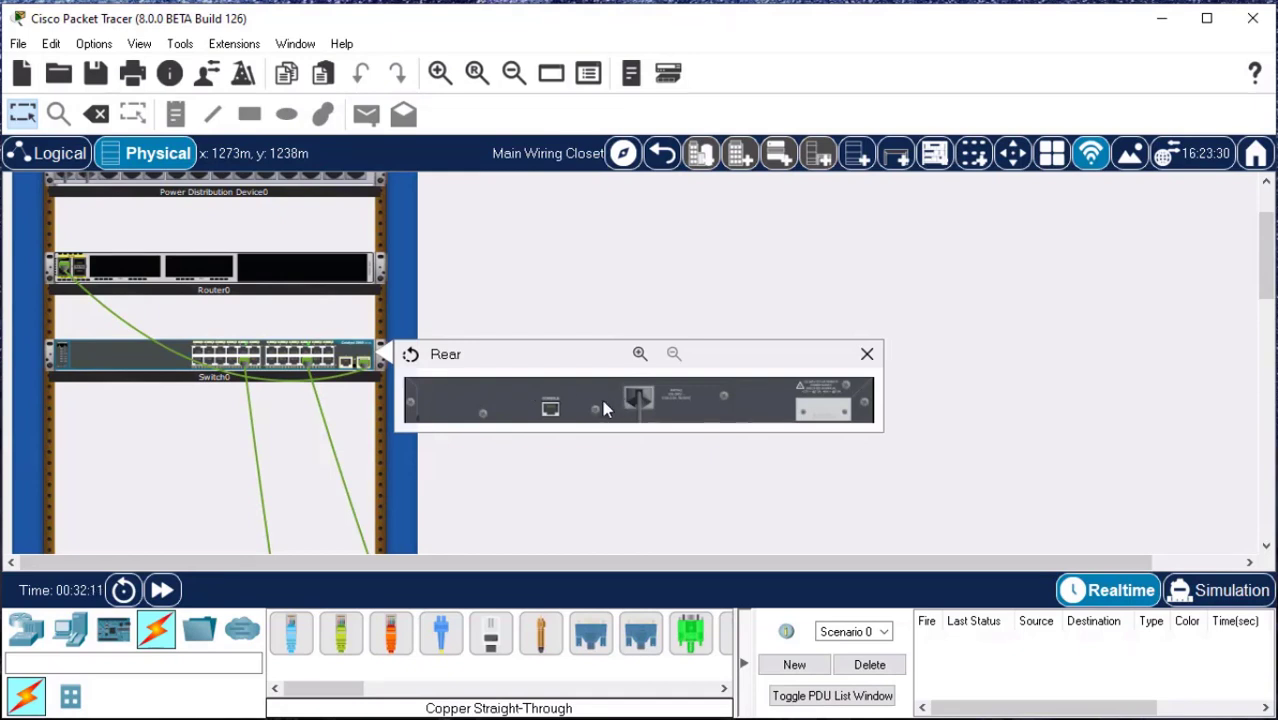
{"action": "left_click", "coordinate": [639, 355]}
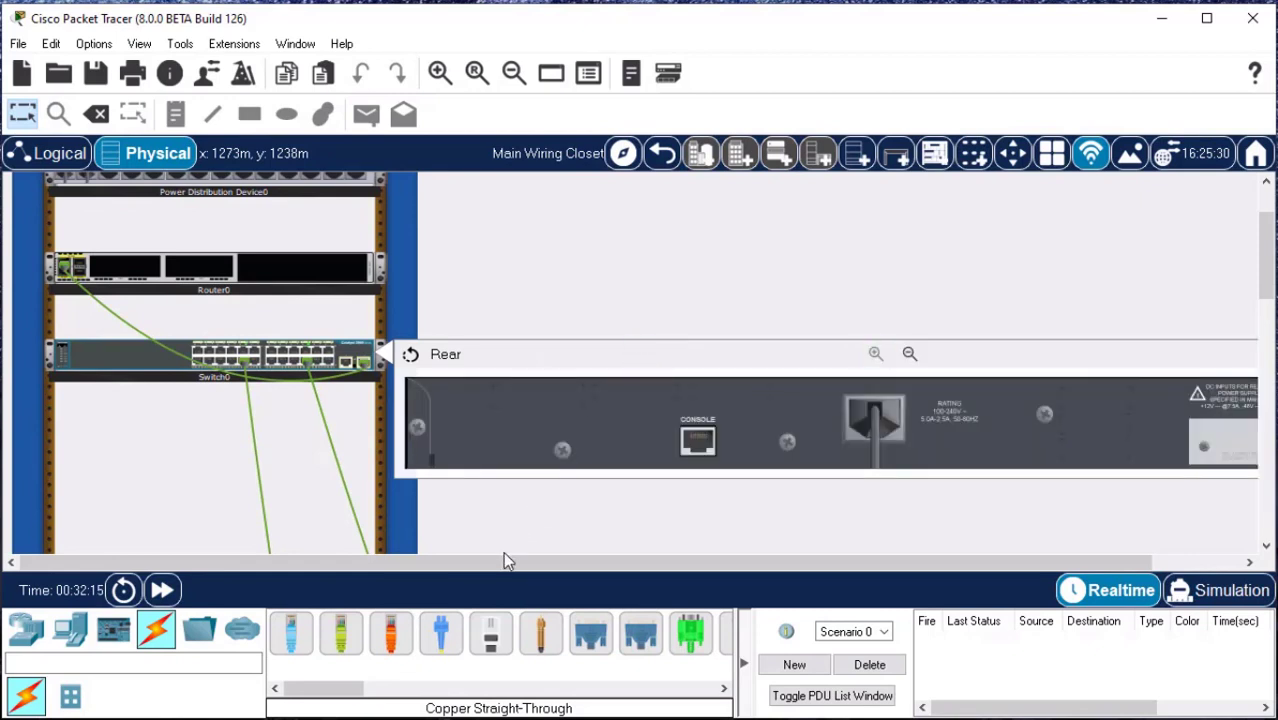
{"action": "left_click_drag", "start_coordinate": [513, 562], "coordinate": [547, 569]}
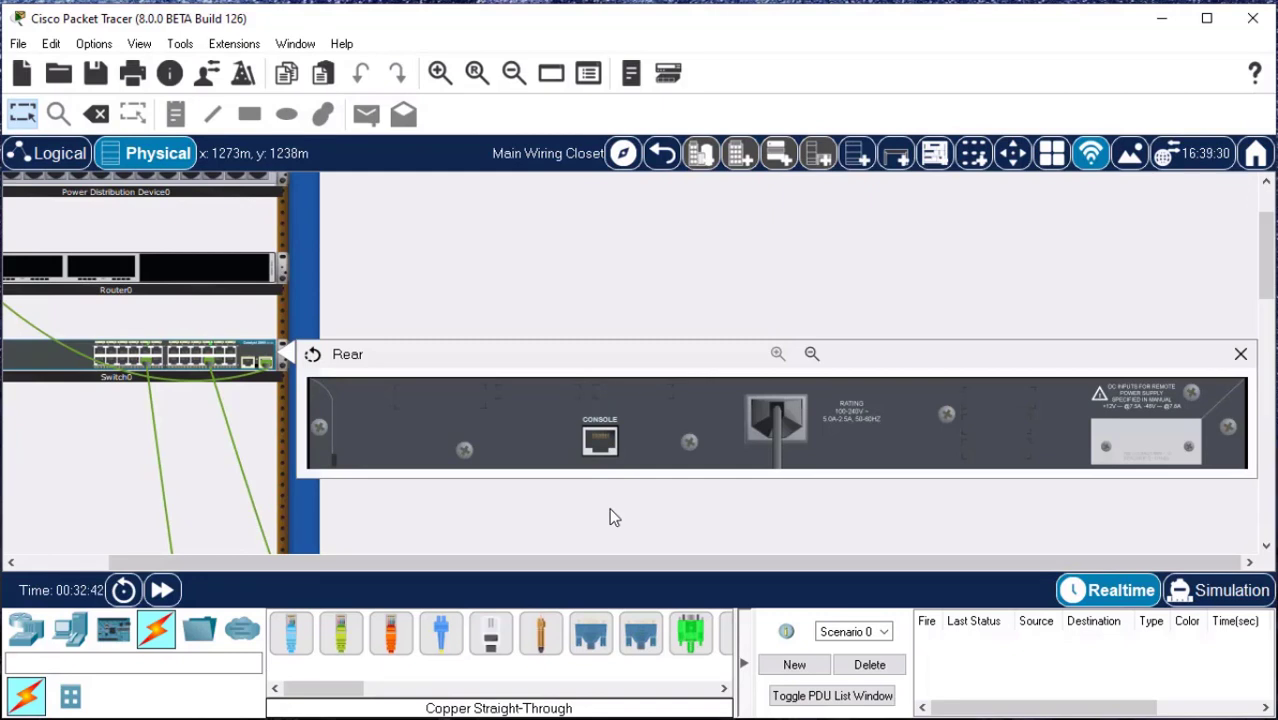
{"action": "left_click", "coordinate": [1240, 354]}
Inspect the router's front at enlarged size, examining its cabled port and module slots, and close the view.
{"action": "left_click_drag", "start_coordinate": [702, 555], "coordinate": [485, 568]}
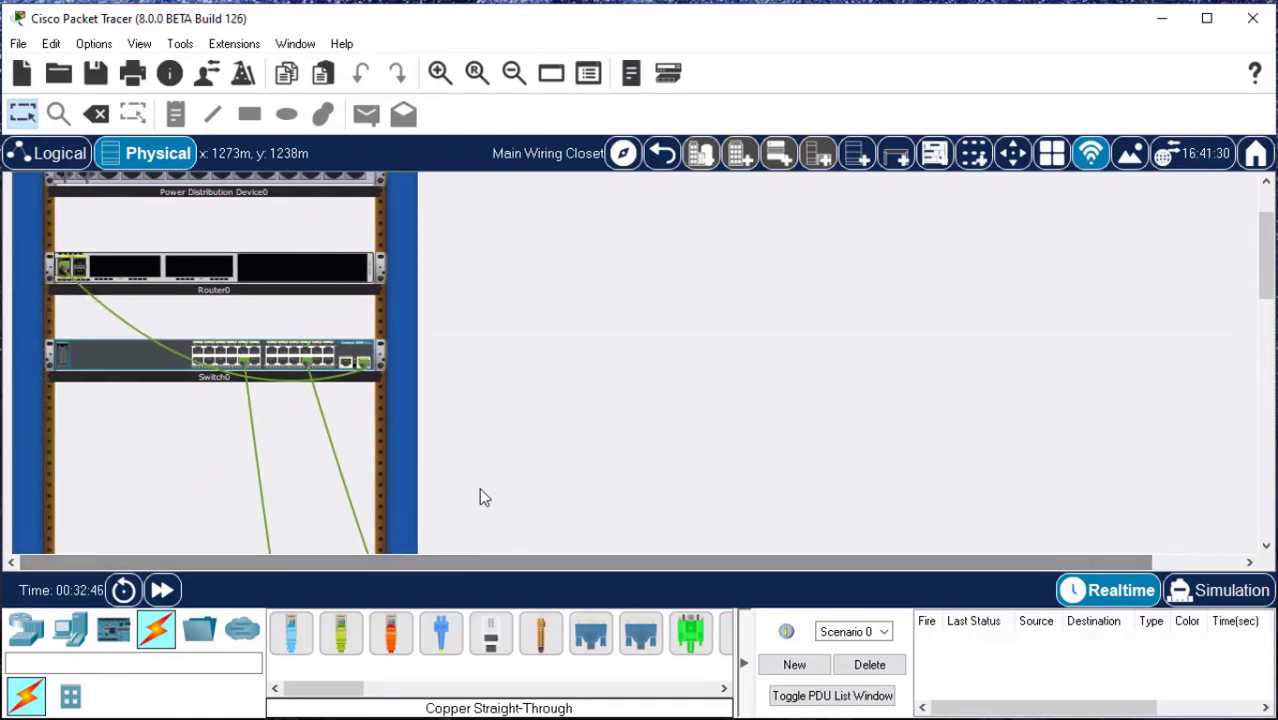
{"action": "right_click", "coordinate": [240, 278]}
{"action": "left_click", "coordinate": [270, 285]}
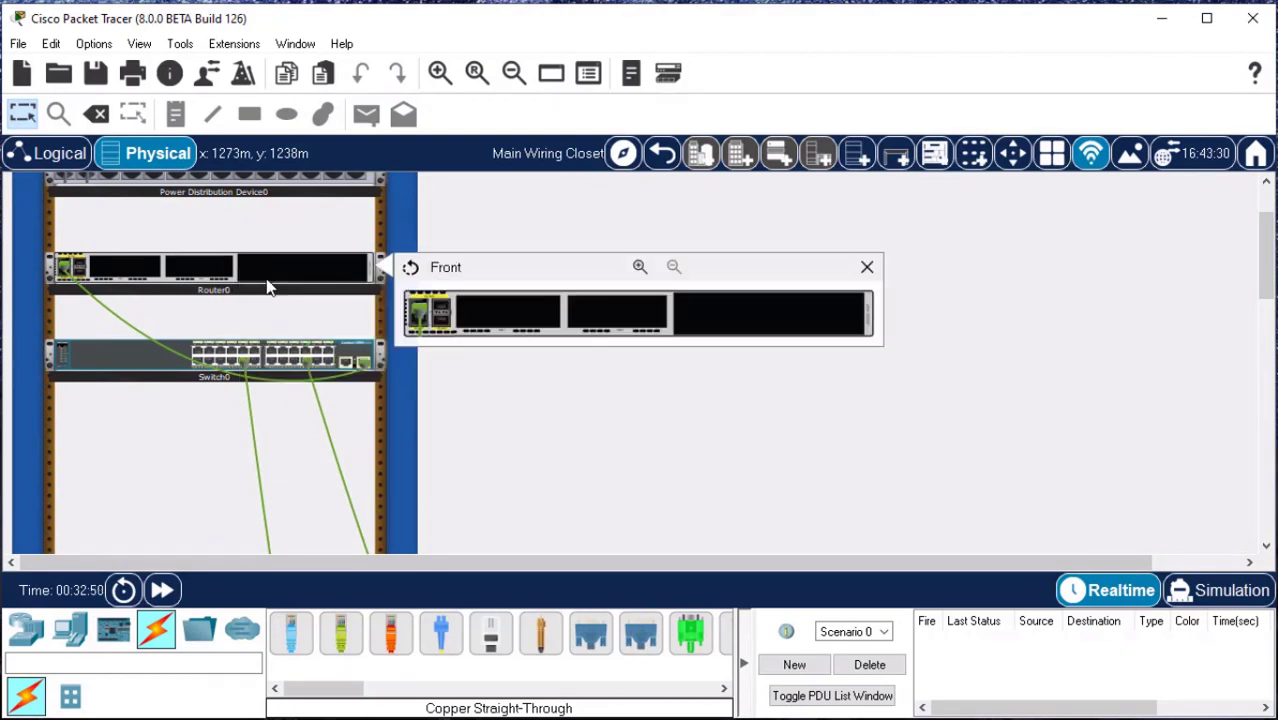
{"action": "left_click", "coordinate": [639, 268]}
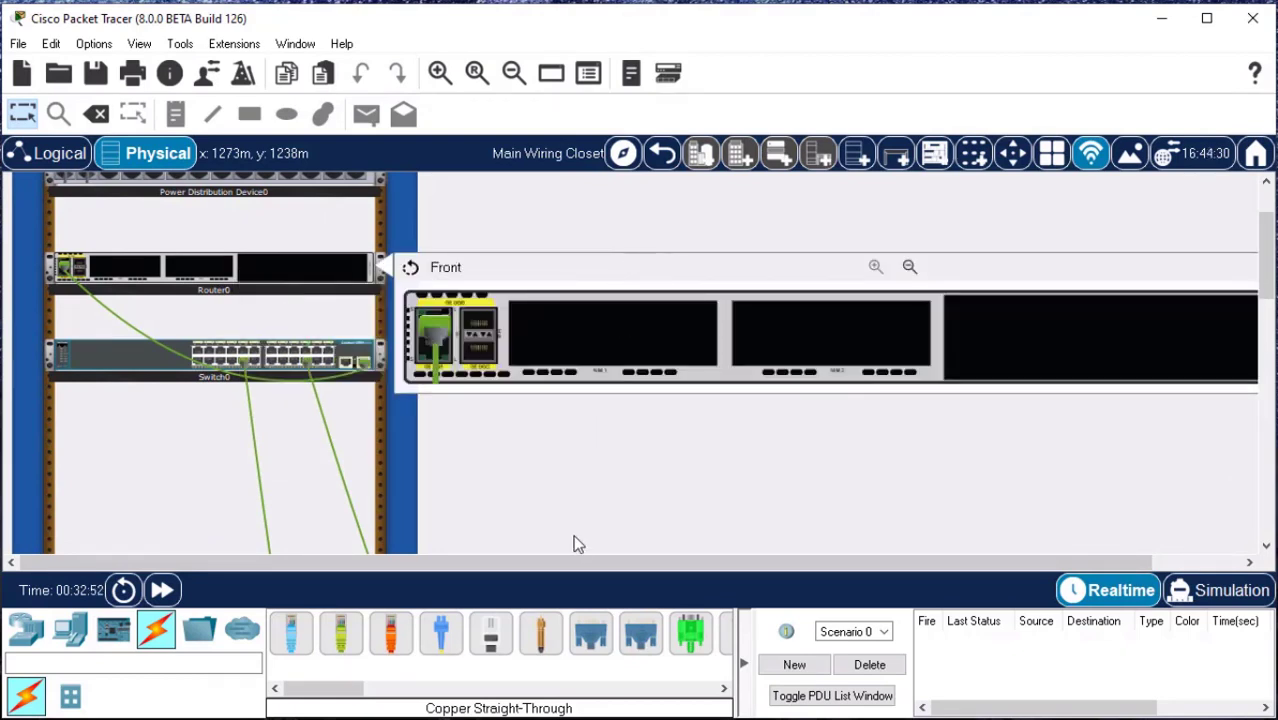
{"action": "left_click_drag", "start_coordinate": [562, 566], "coordinate": [675, 567]}
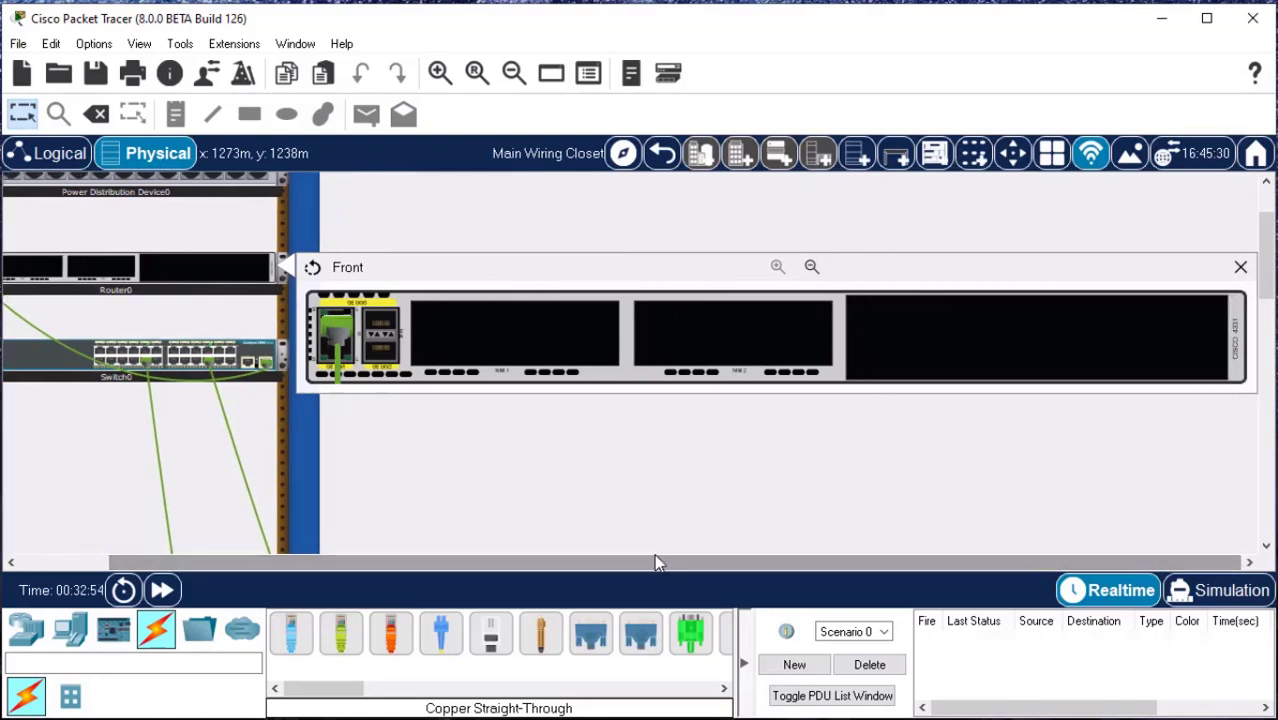
{"action": "left_click", "coordinate": [339, 338]}
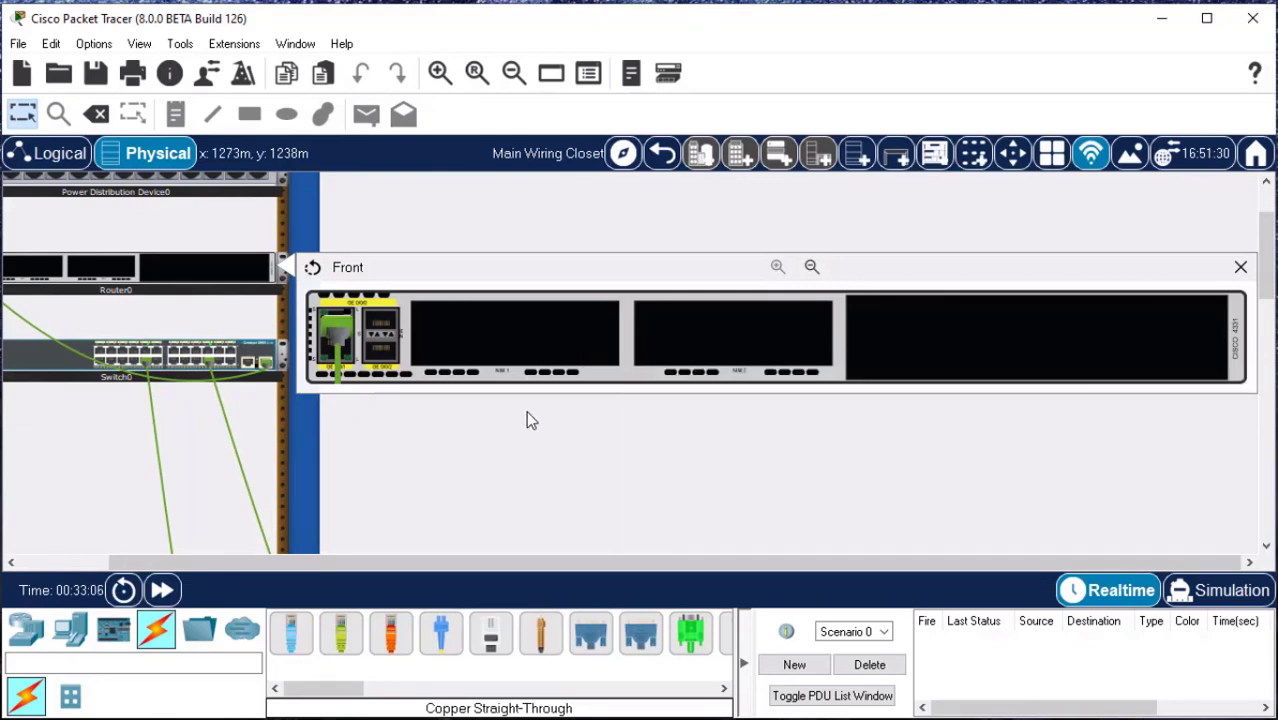
{"action": "left_click", "coordinate": [1239, 269]}
Inspect the router's rear at enlarged size, examining its console and management ports, power connection and power switch.
{"action": "right_click", "coordinate": [222, 278]}
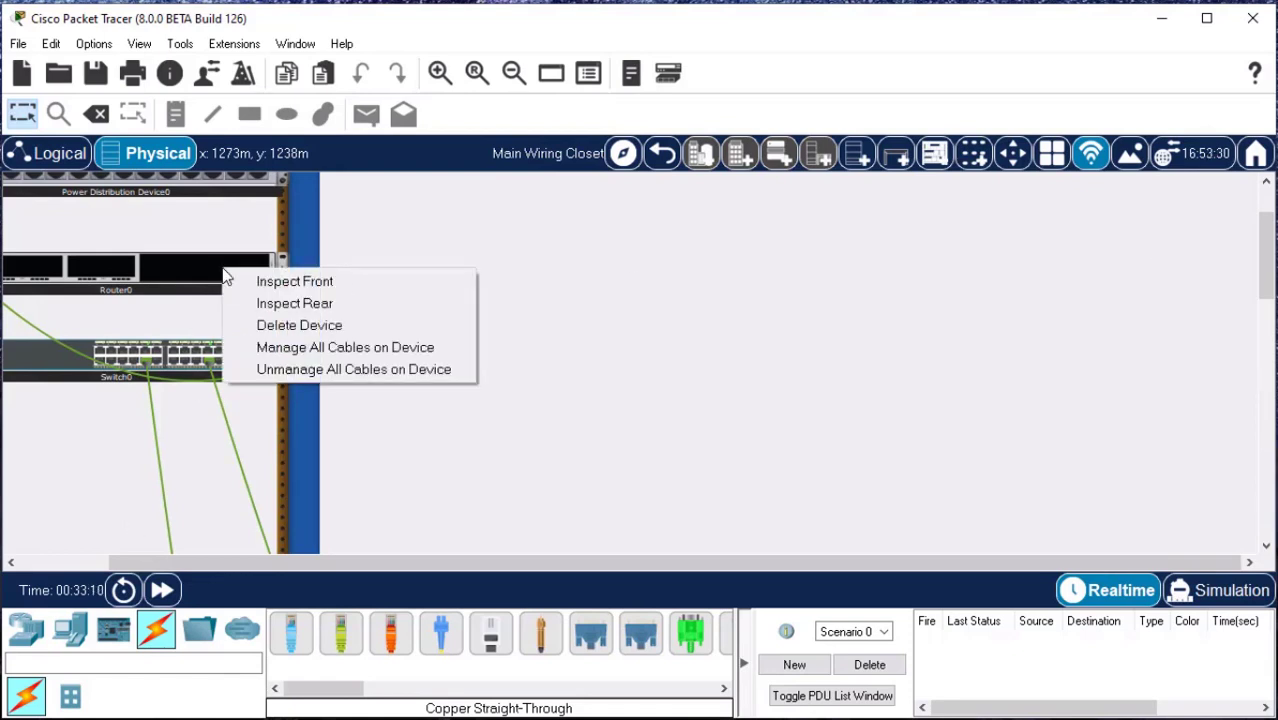
{"action": "left_click", "coordinate": [305, 304]}
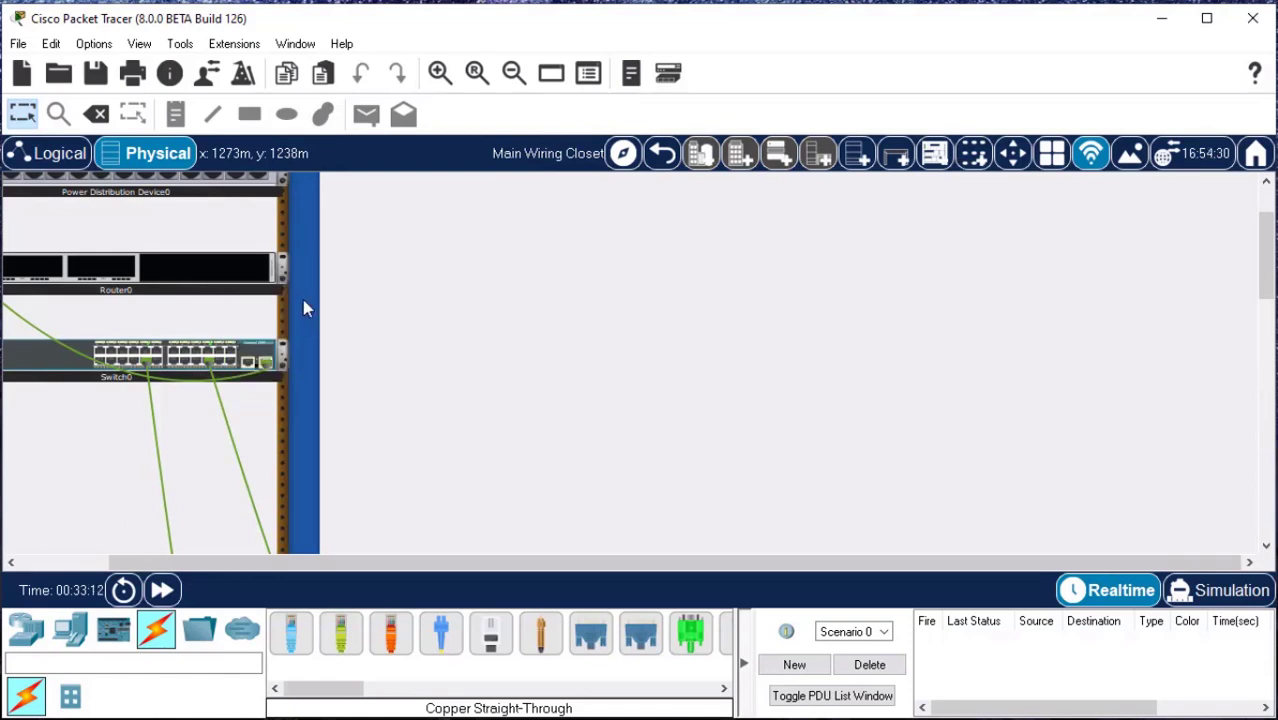
{"action": "left_click", "coordinate": [540, 268]}
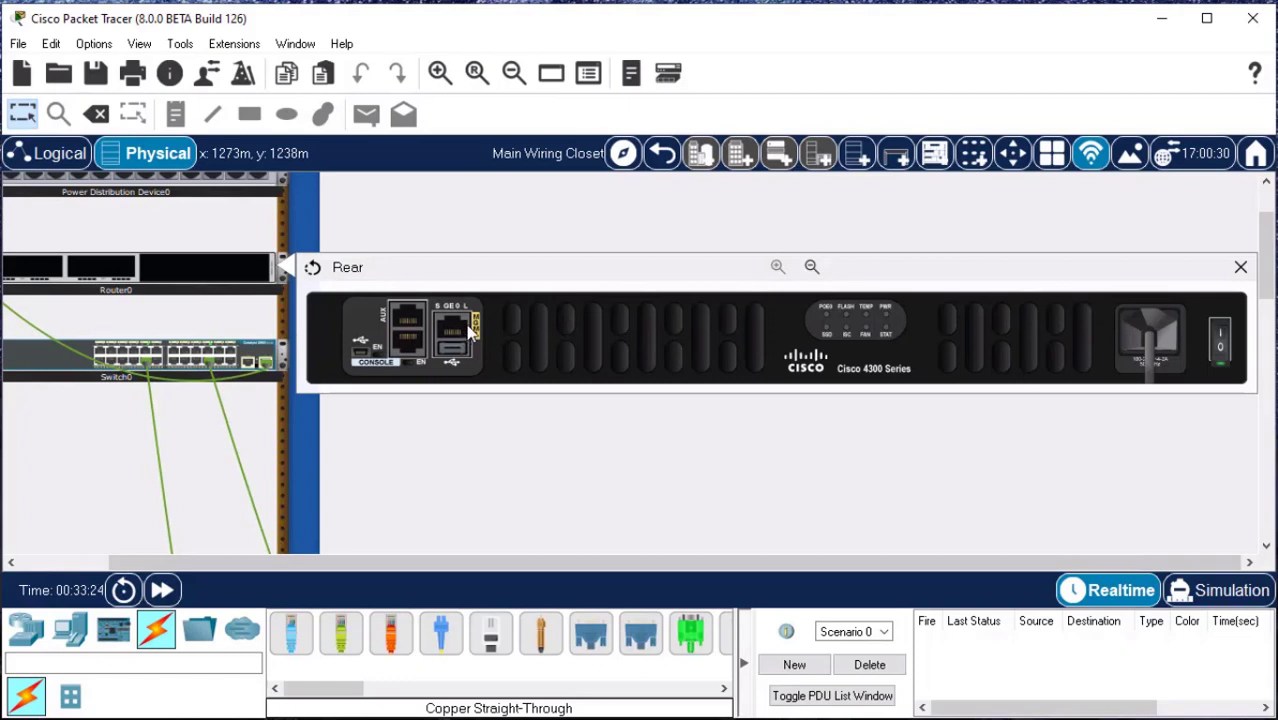
Turn the router off and back on with its rear power switch.
{"action": "left_click", "coordinate": [1220, 352]}
{"action": "mouse_move", "coordinate": [1222, 370]}
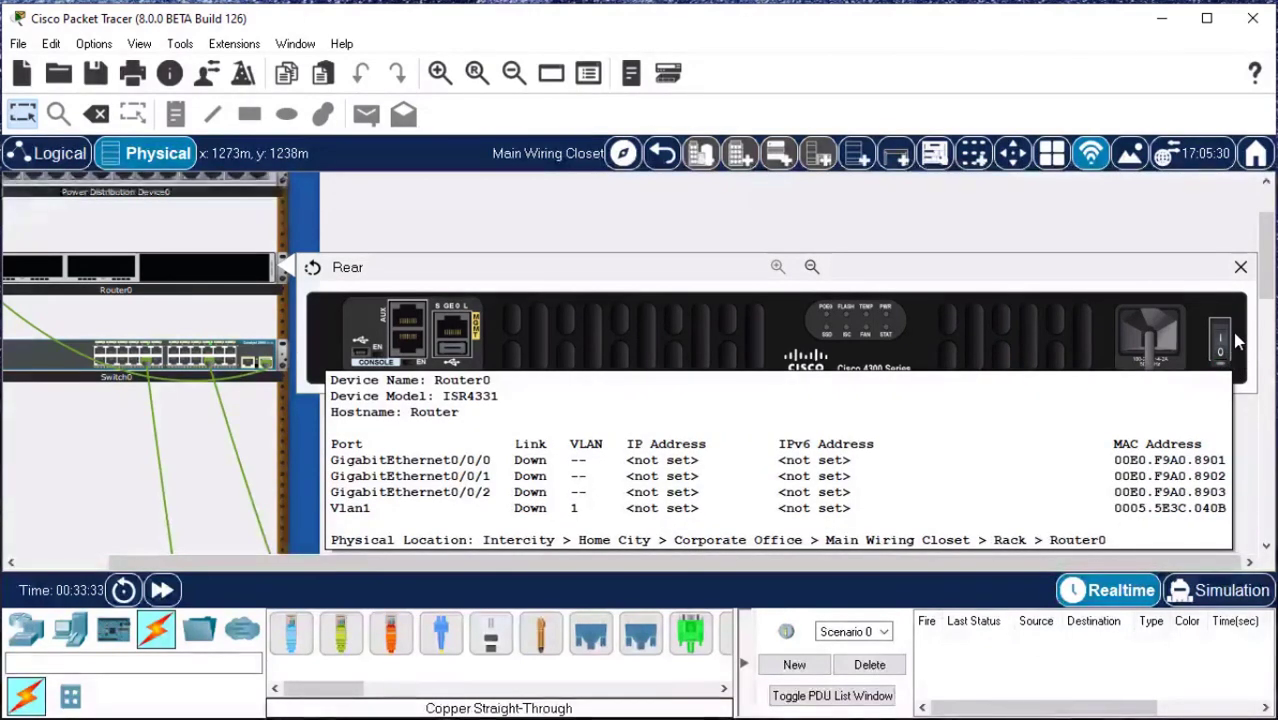
{"action": "left_click", "coordinate": [1222, 340]}
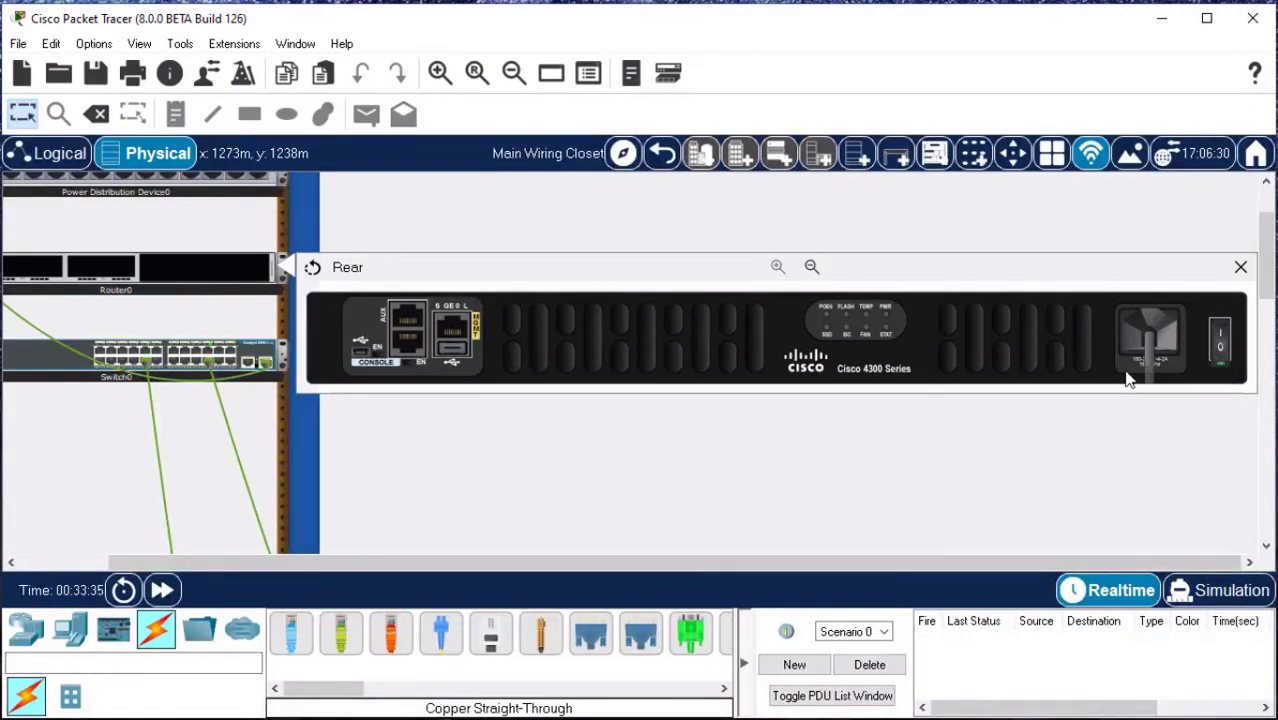
{"action": "left_click_drag", "start_coordinate": [960, 562], "coordinate": [880, 563]}
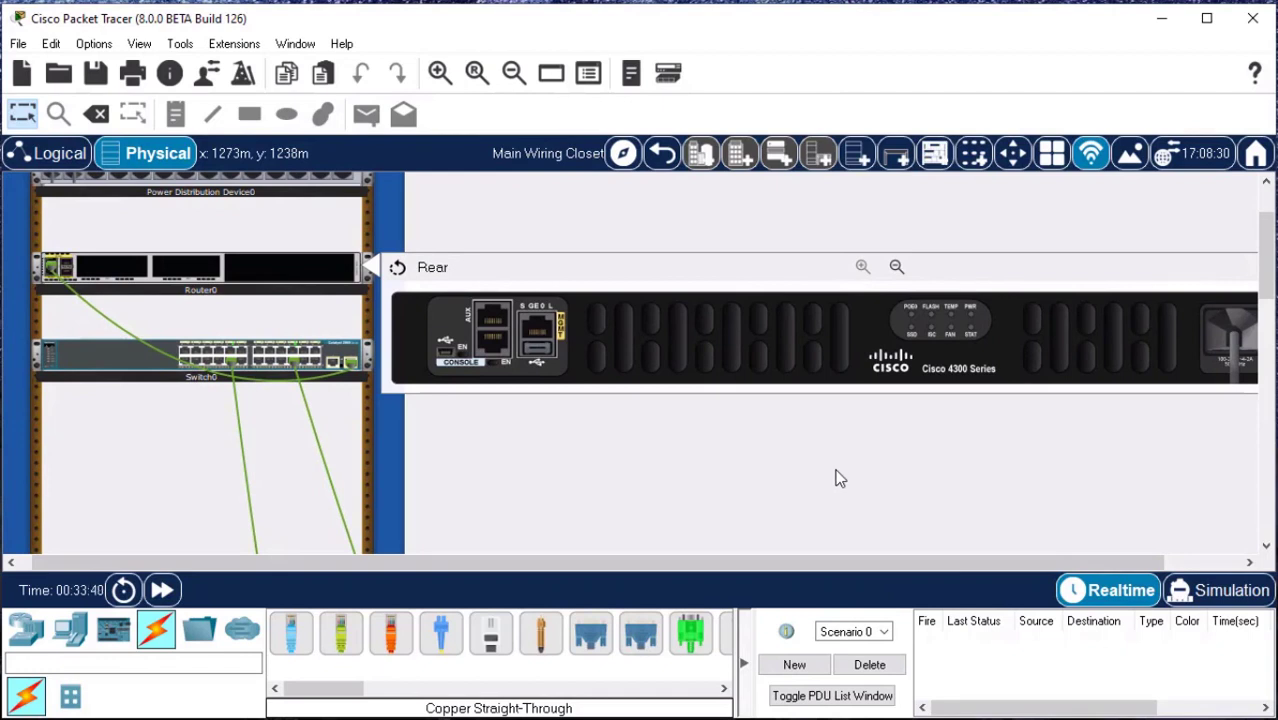
Close the enlarged rear view of the router and return to the rack.
{"action": "left_click_drag", "start_coordinate": [779, 562], "coordinate": [856, 562]}
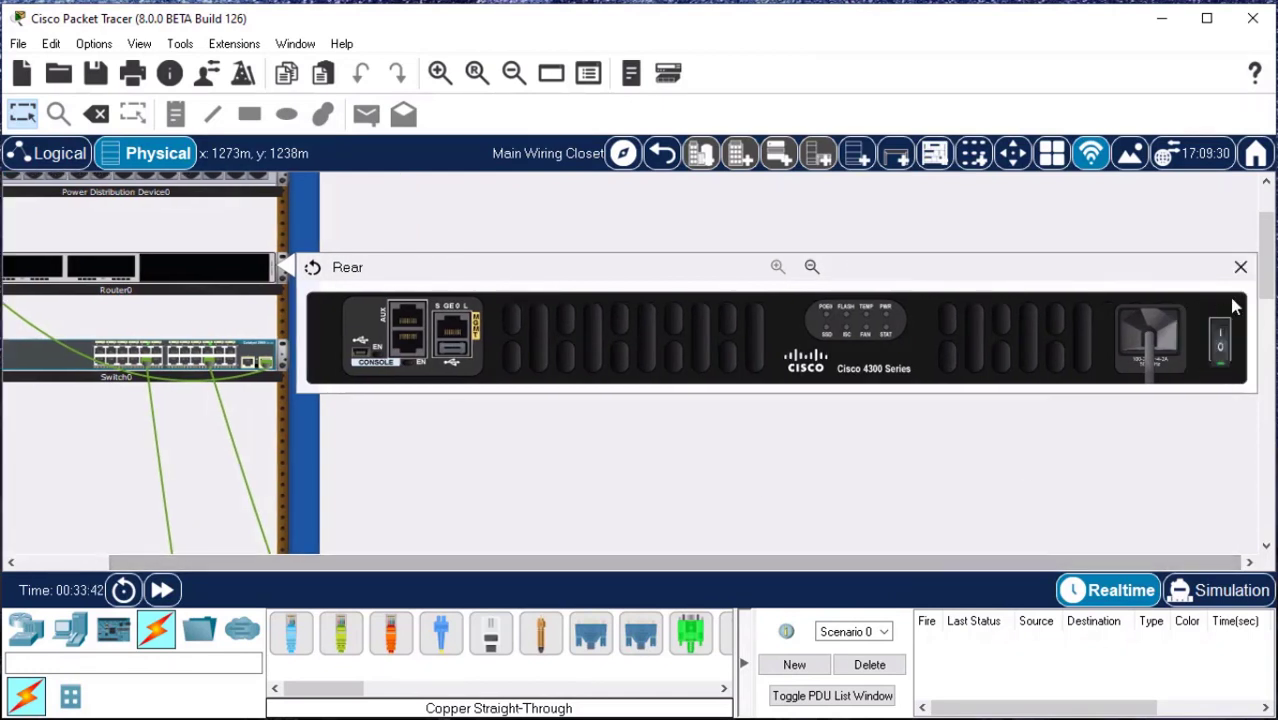
{"action": "left_click", "coordinate": [1240, 268]}
{"action": "left_click_drag", "start_coordinate": [628, 562], "coordinate": [480, 550]}
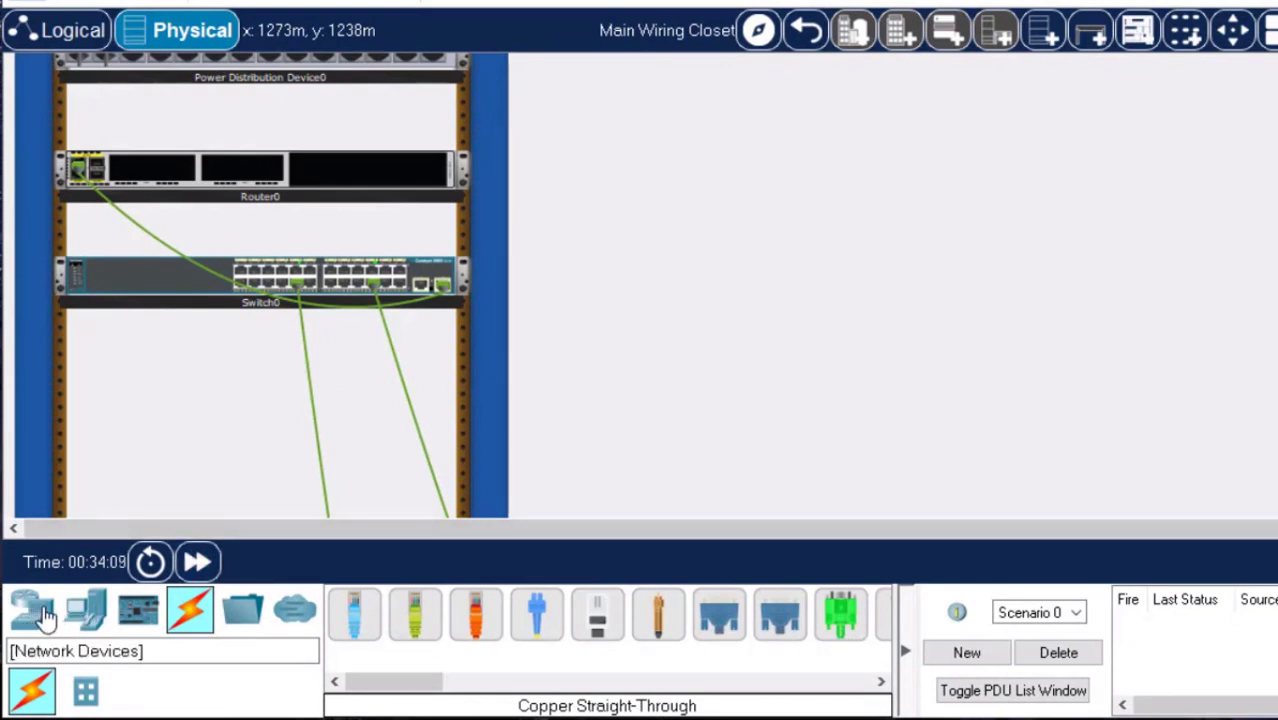
Add a Server-PT end device to the rack in the free space below the switch.
{"action": "left_click", "coordinate": [92, 624]}
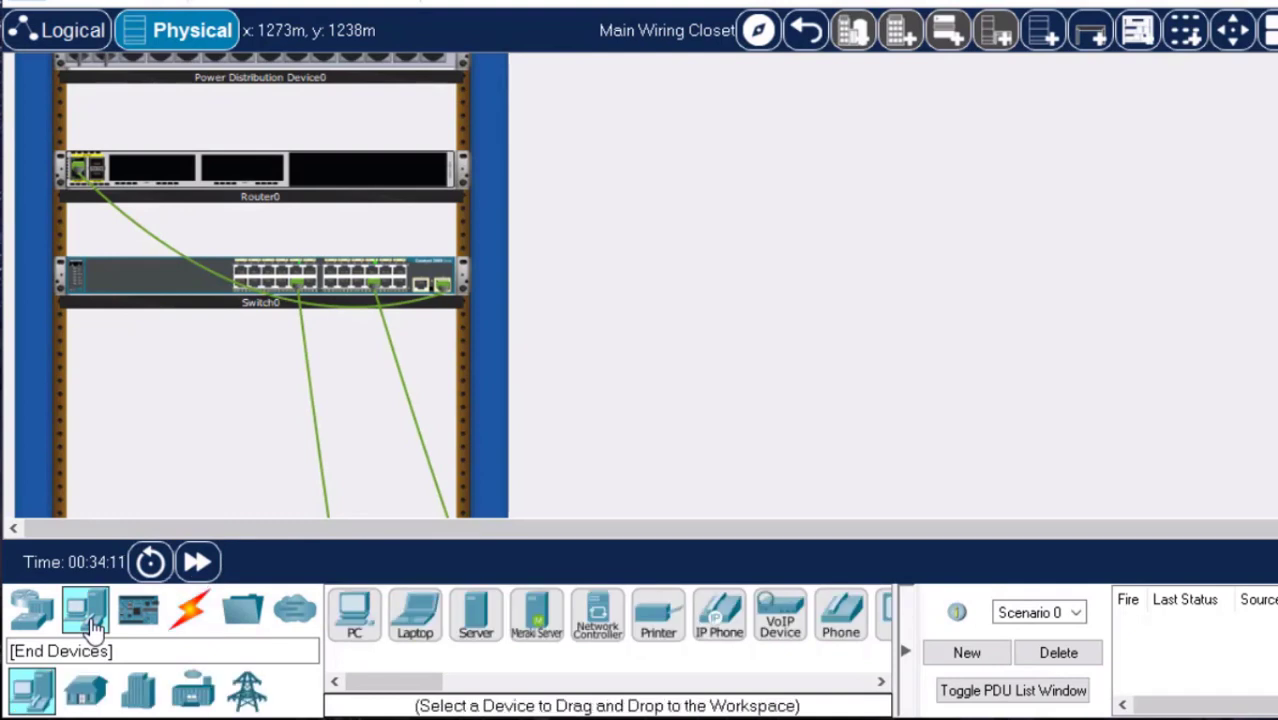
{"action": "left_click", "coordinate": [476, 625]}
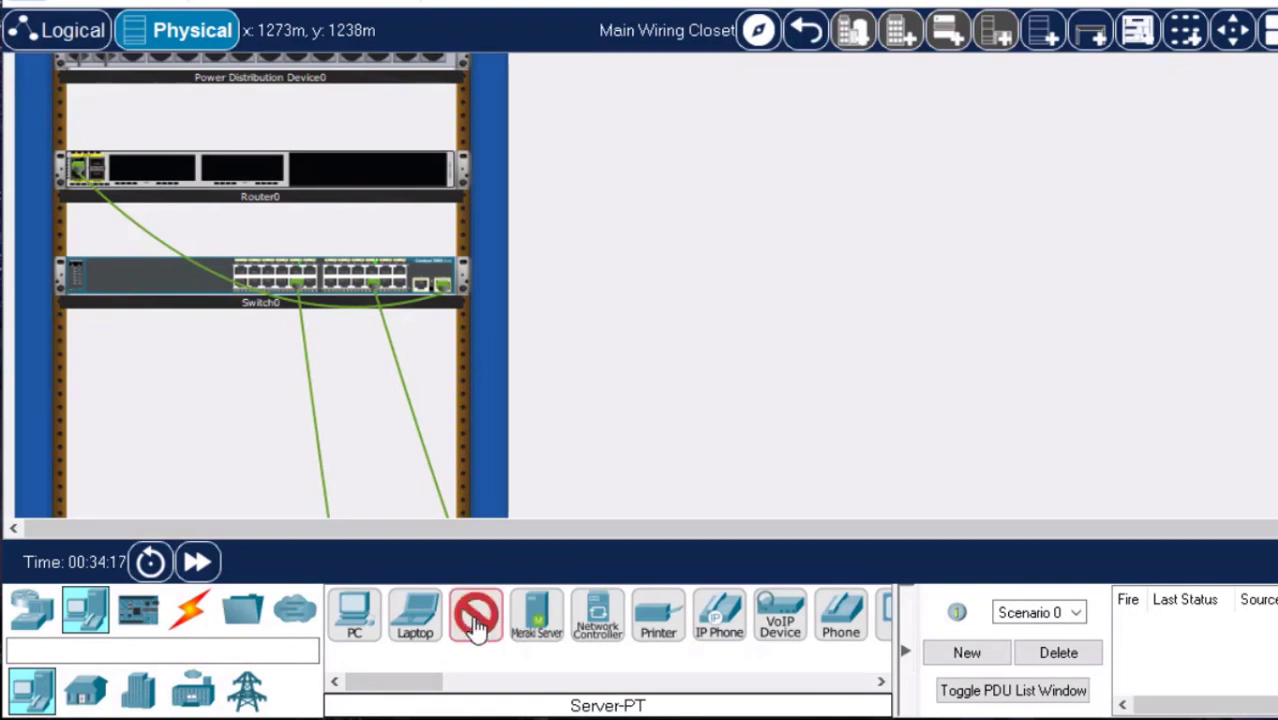
{"action": "left_click", "coordinate": [238, 432]}
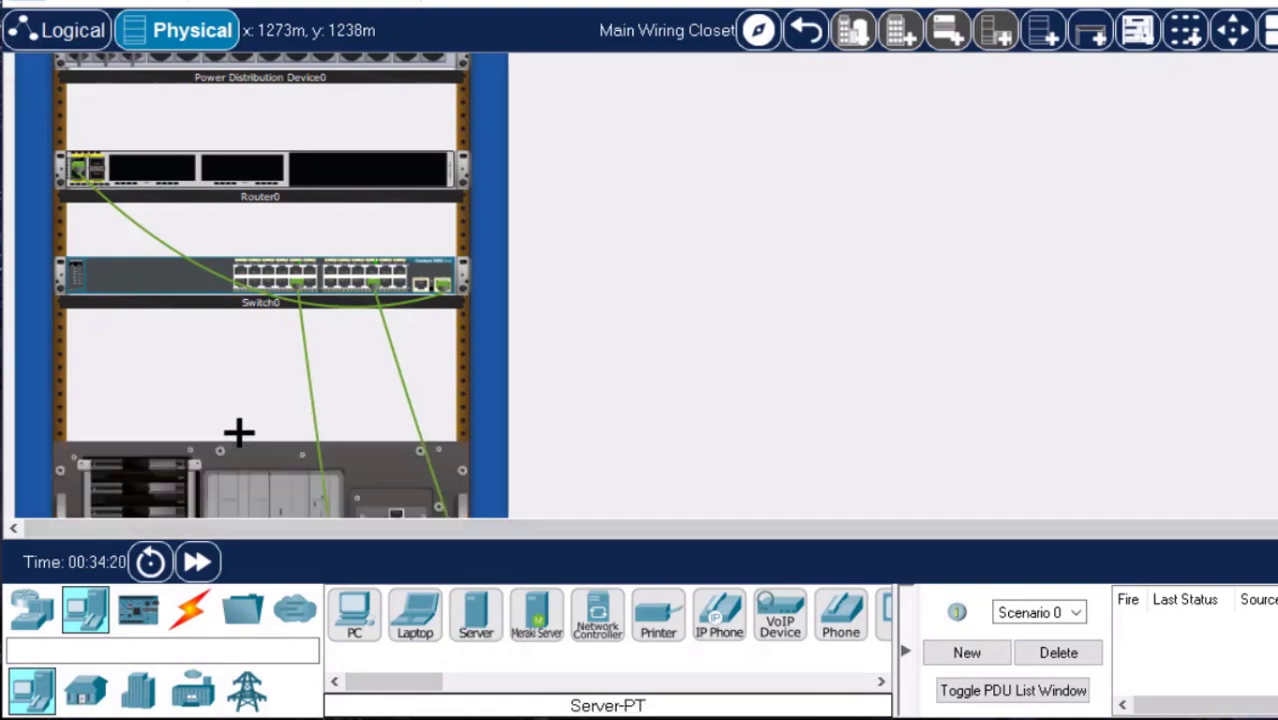
{"action": "scroll", "coordinate": [277, 430], "scroll_direction": "down", "scroll_amount": 5}
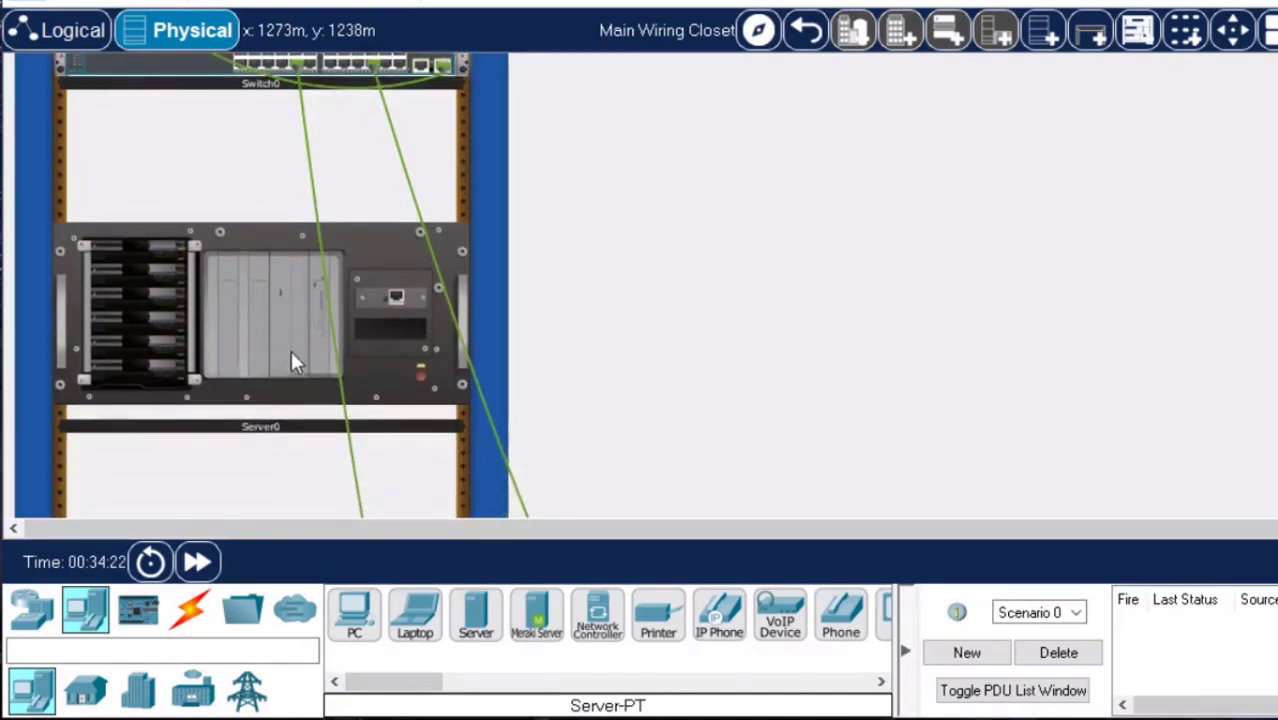
{"action": "scroll", "coordinate": [214, 245], "scroll_direction": "up", "scroll_amount": 2}
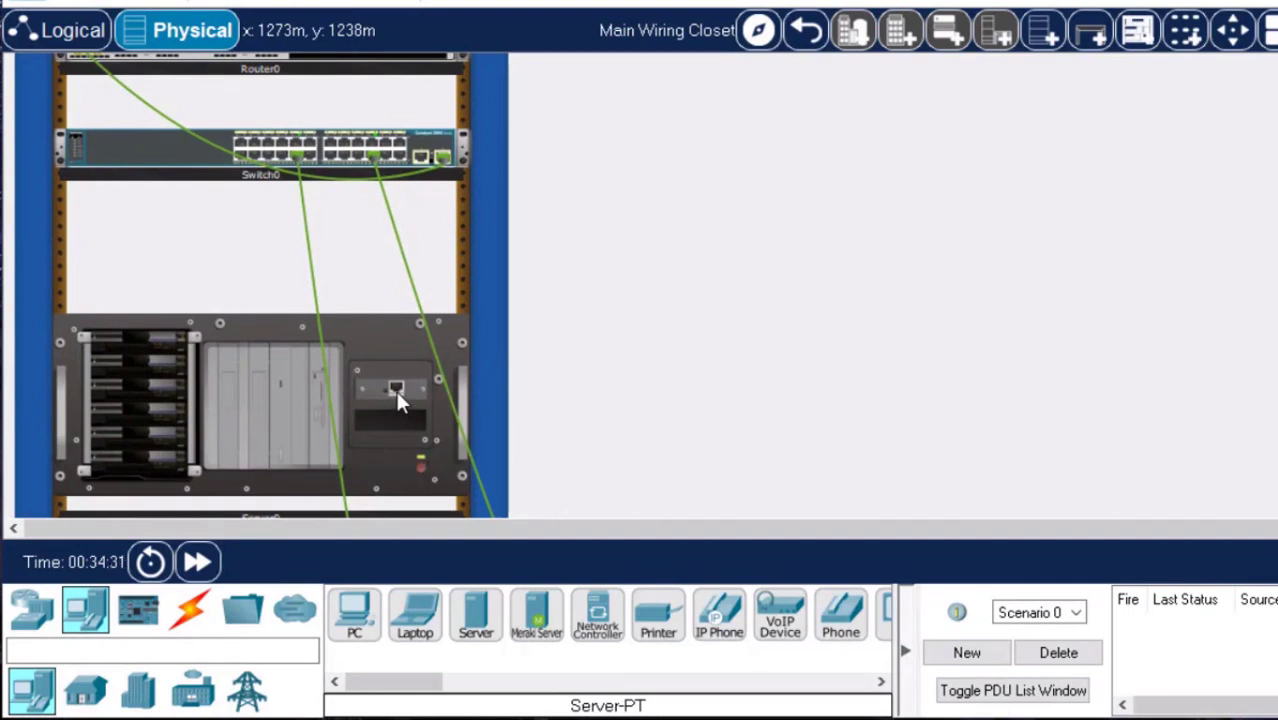
Connect the server's FastEthernet0 port to the switch's FastEthernet0/24 port with a copper straight-through cable, using the switch's enlarged front view.
{"action": "left_click", "coordinate": [187, 612]}
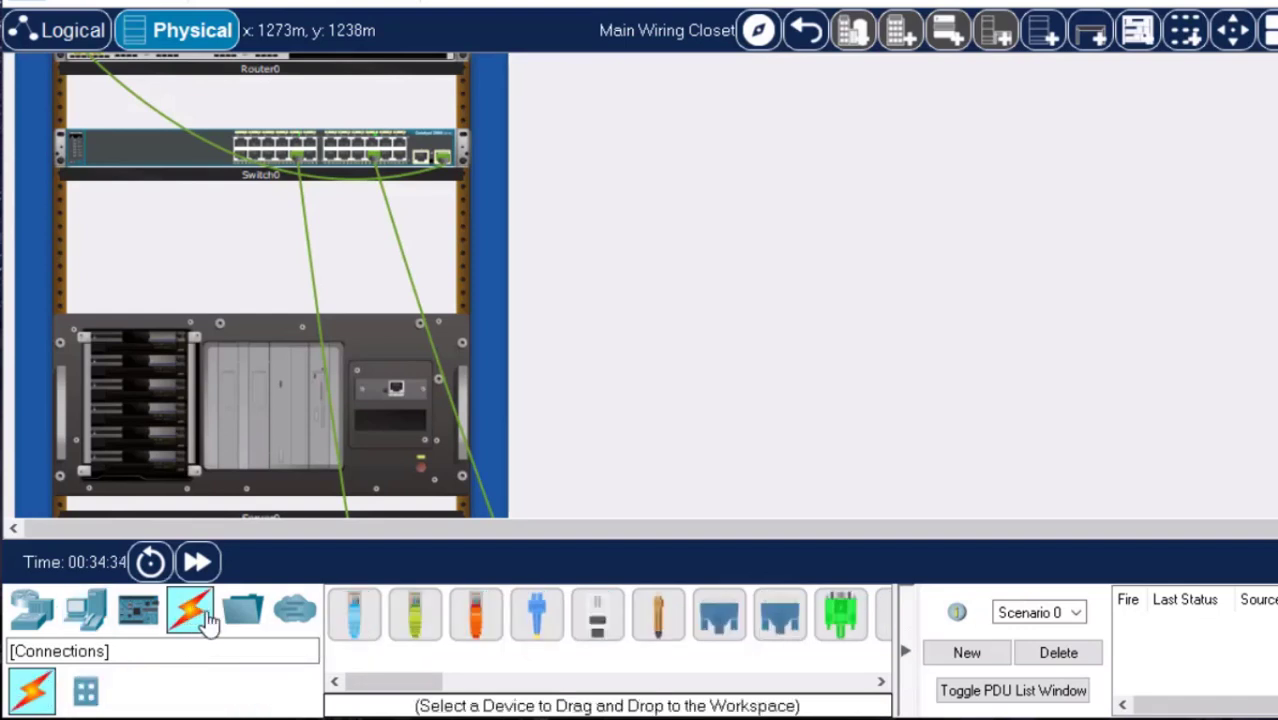
{"action": "left_click", "coordinate": [420, 622]}
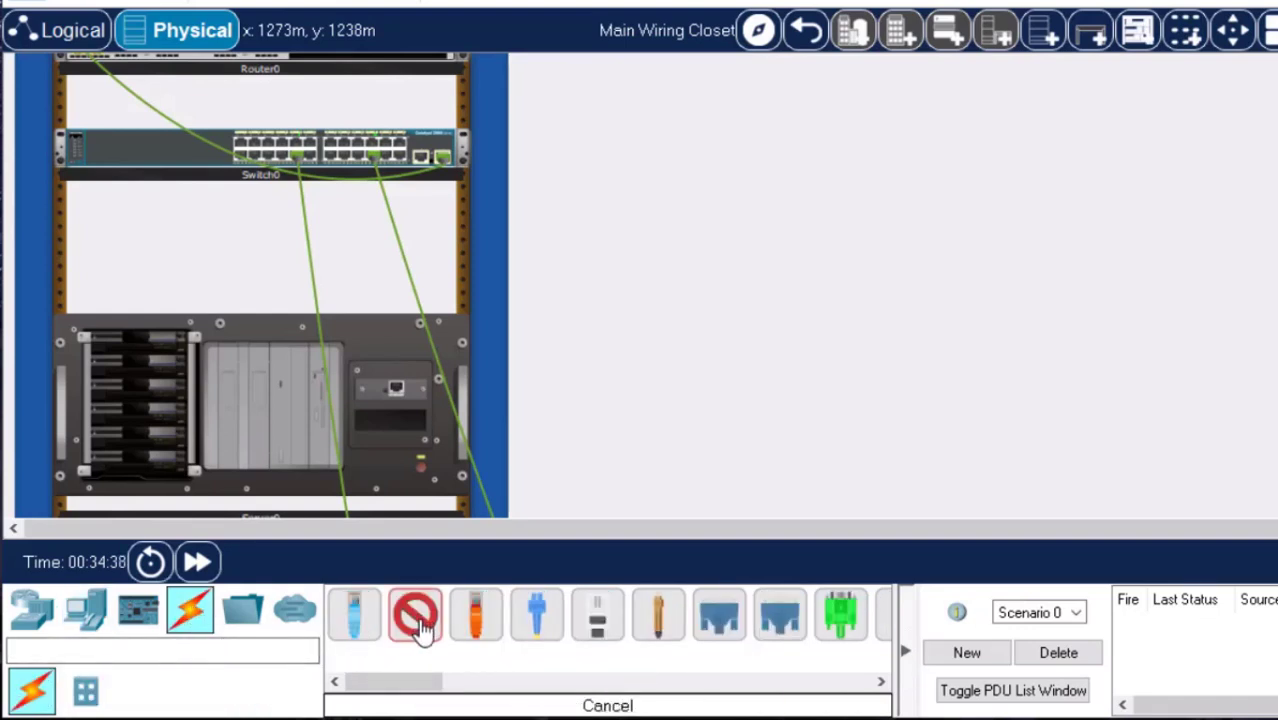
{"action": "left_click", "coordinate": [396, 388]}
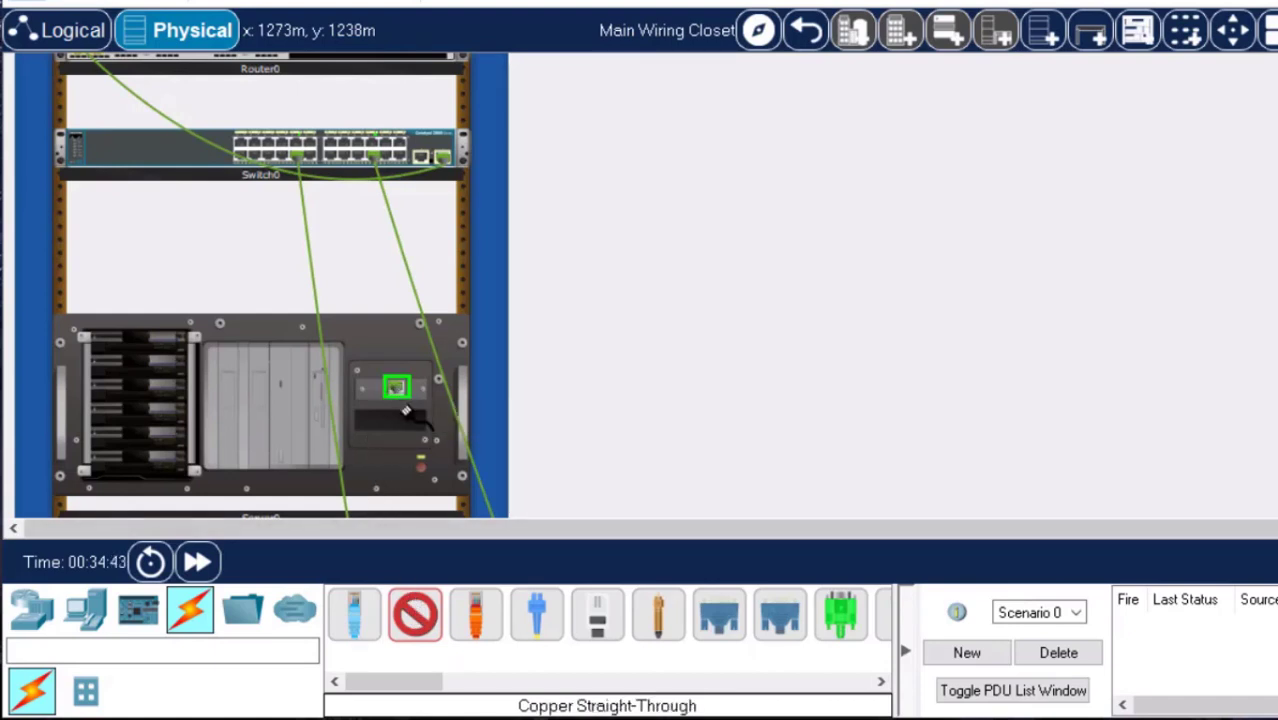
{"action": "left_click", "coordinate": [328, 152]}
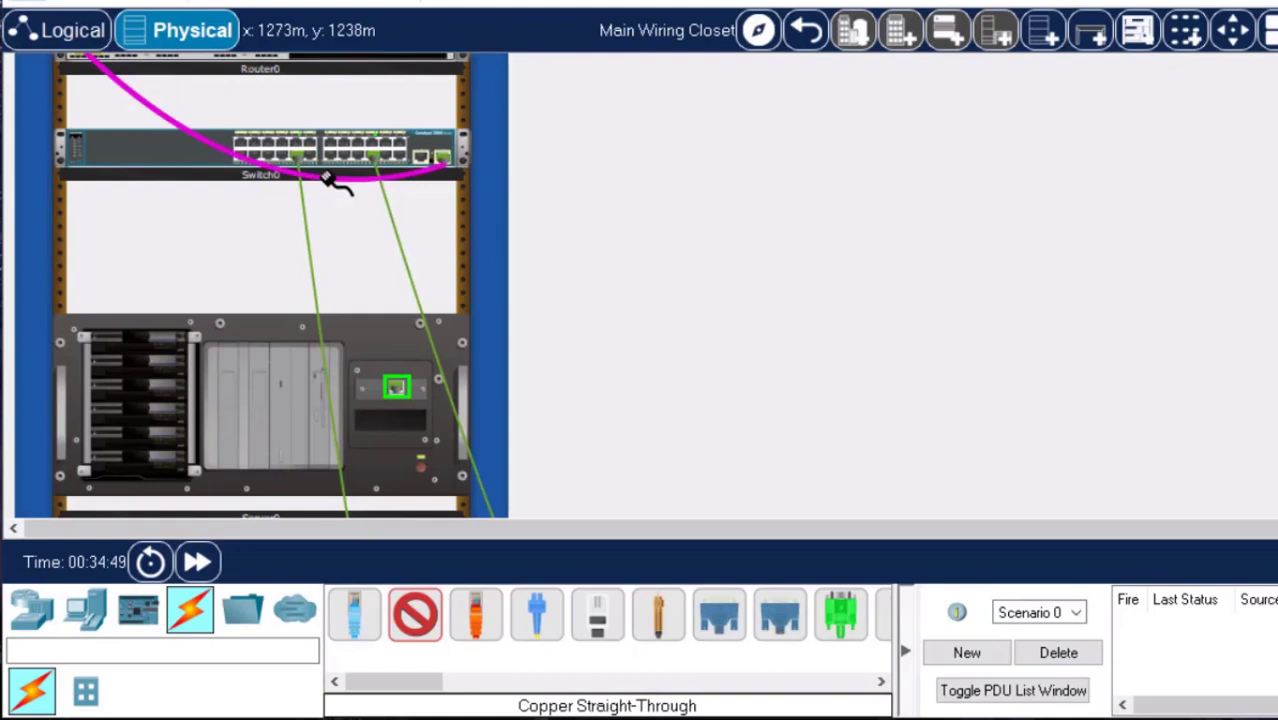
{"action": "right_click", "coordinate": [150, 160]}
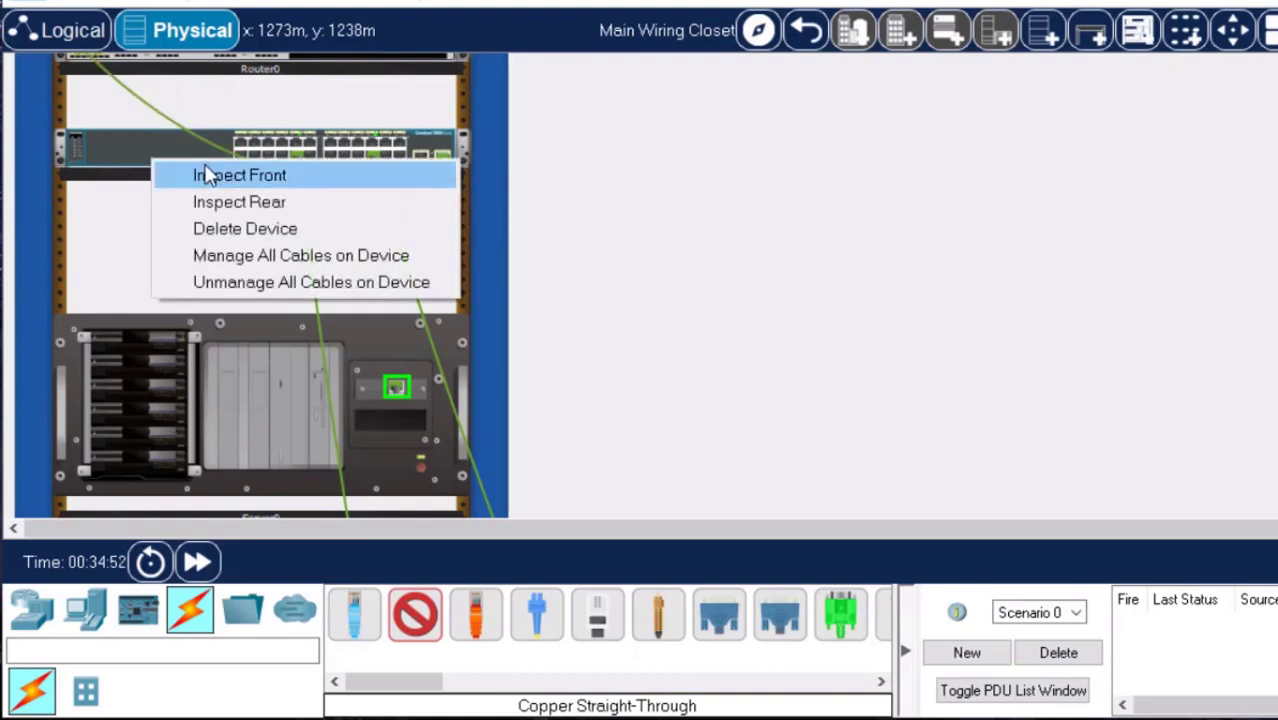
{"action": "left_click", "coordinate": [207, 177]}
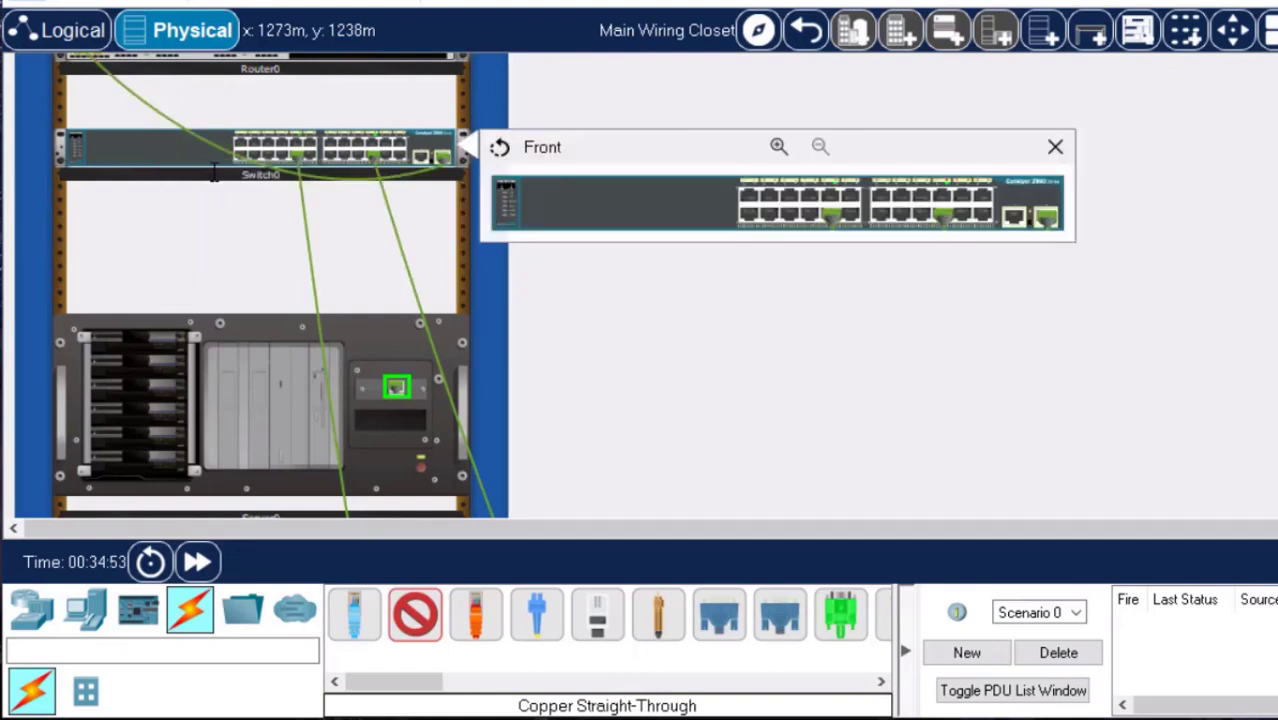
{"action": "left_click", "coordinate": [779, 147]}
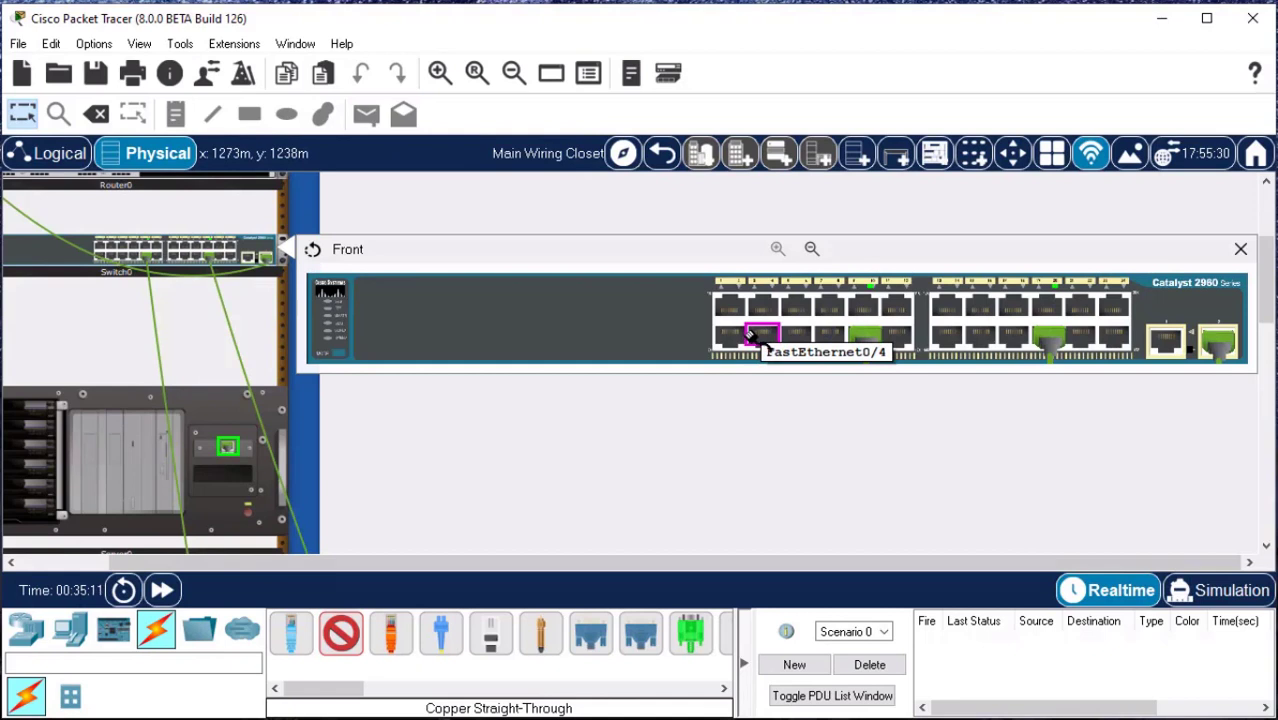
{"action": "left_click", "coordinate": [1127, 339]}
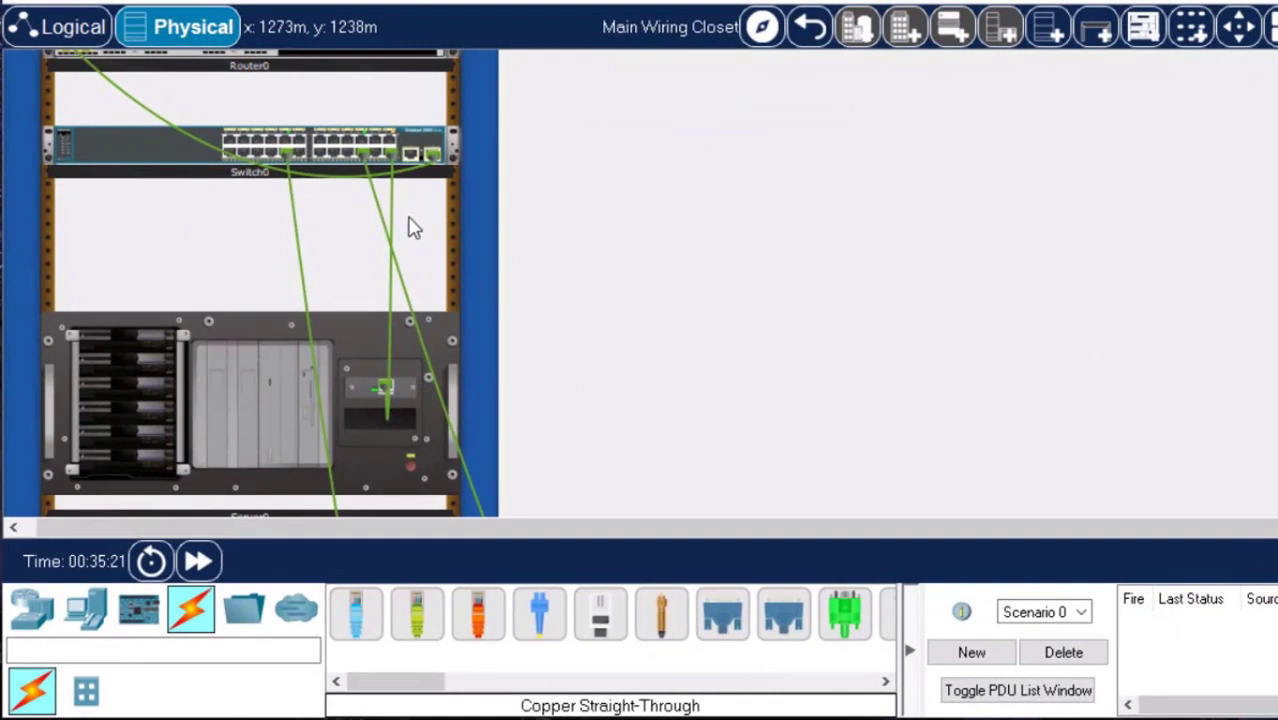
Color the cable between the server and the switch red (#ff0000).
{"action": "right_click", "coordinate": [390, 342]}
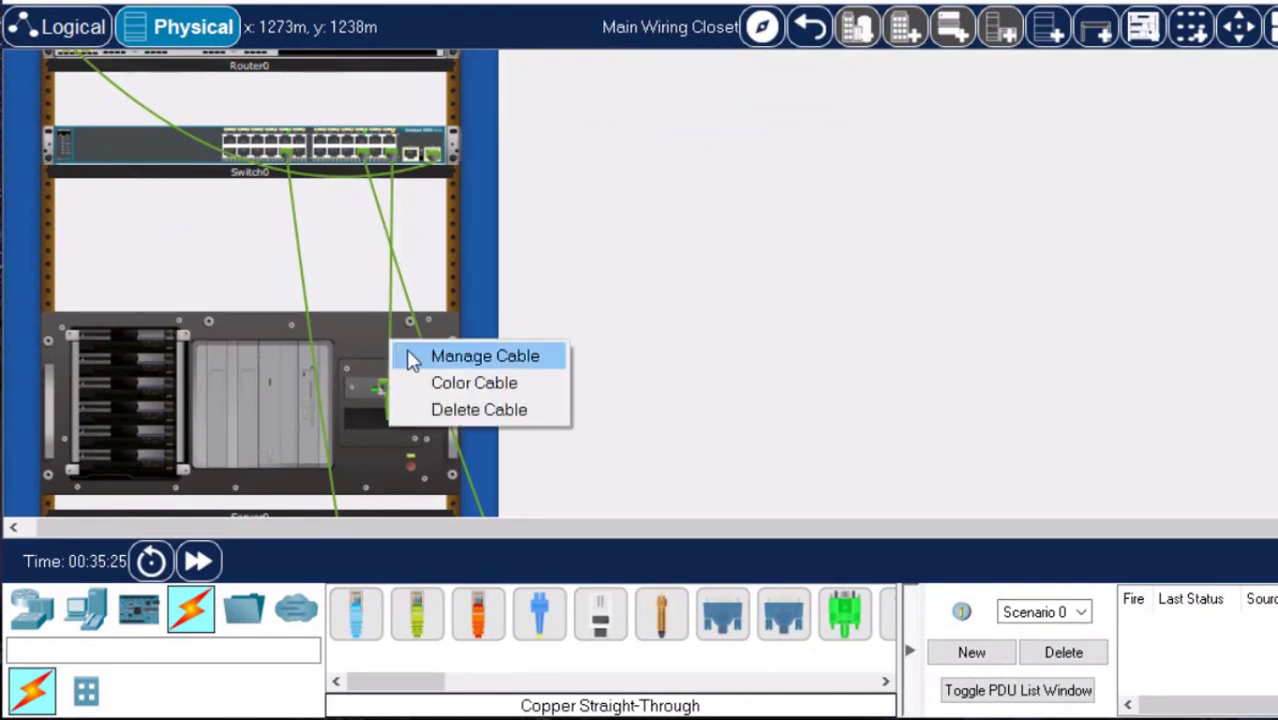
{"action": "left_click", "coordinate": [441, 380]}
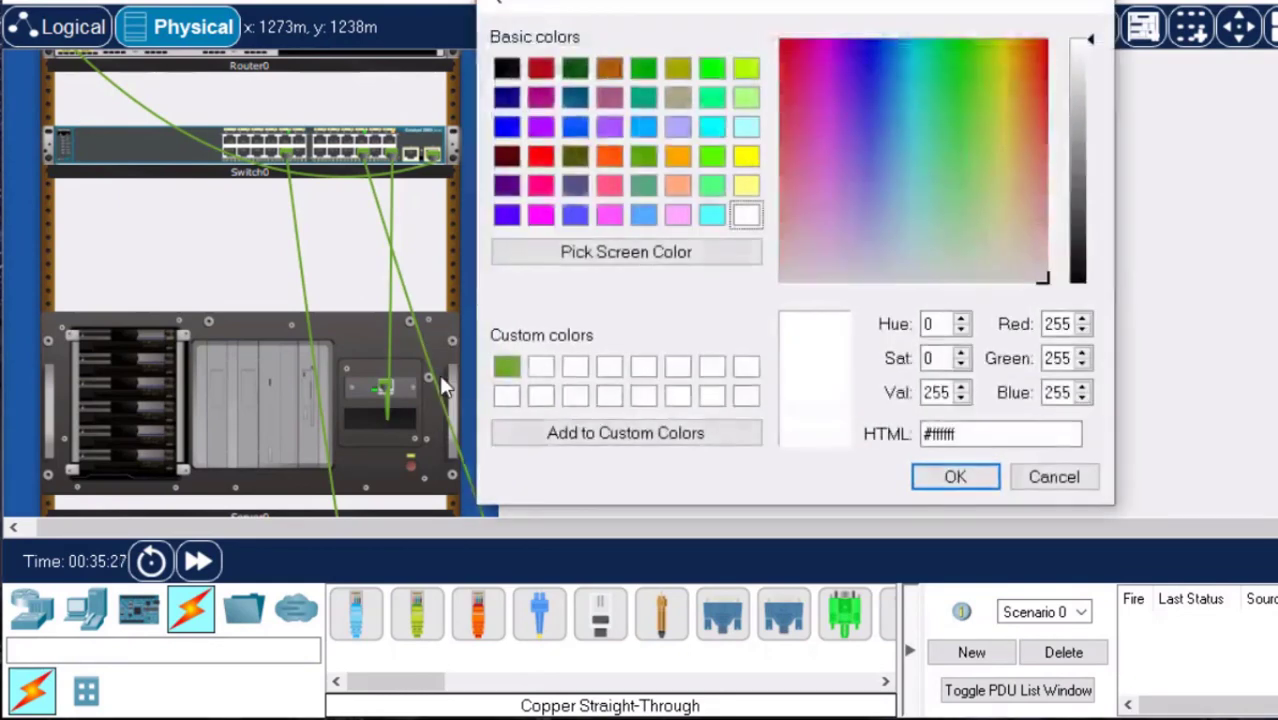
{"action": "left_click", "coordinate": [540, 158]}
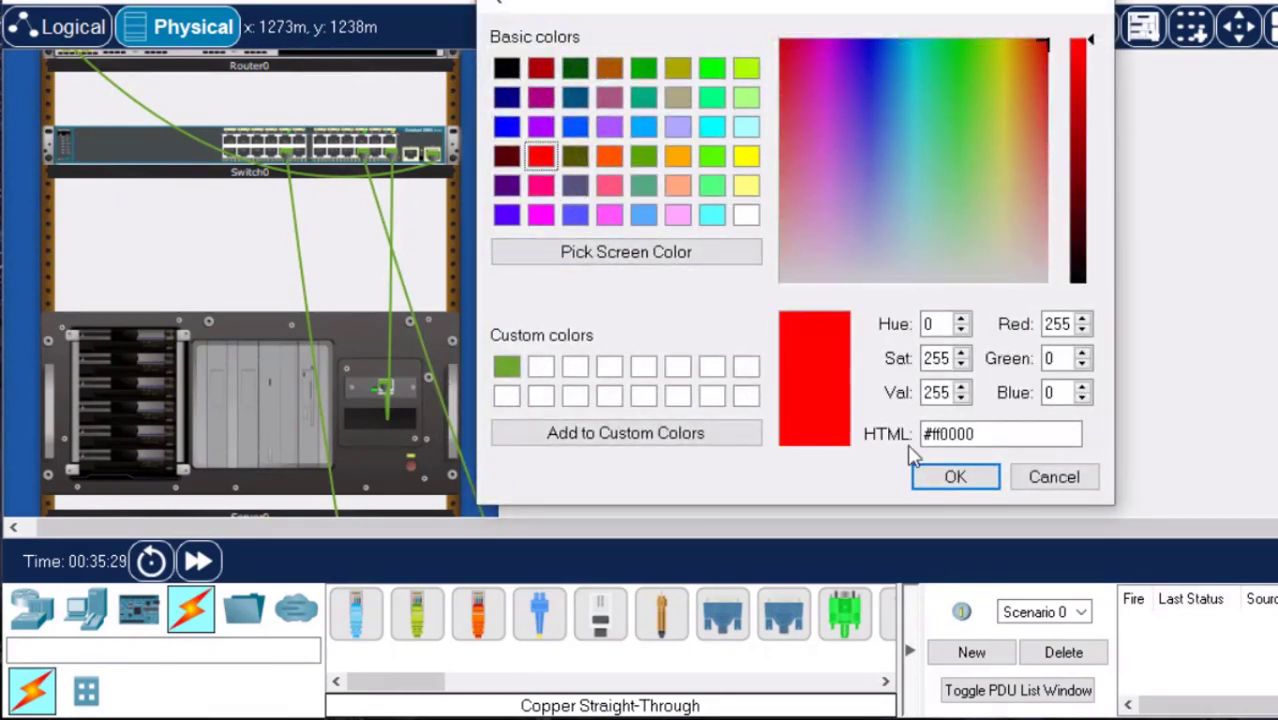
{"action": "left_click", "coordinate": [966, 483]}
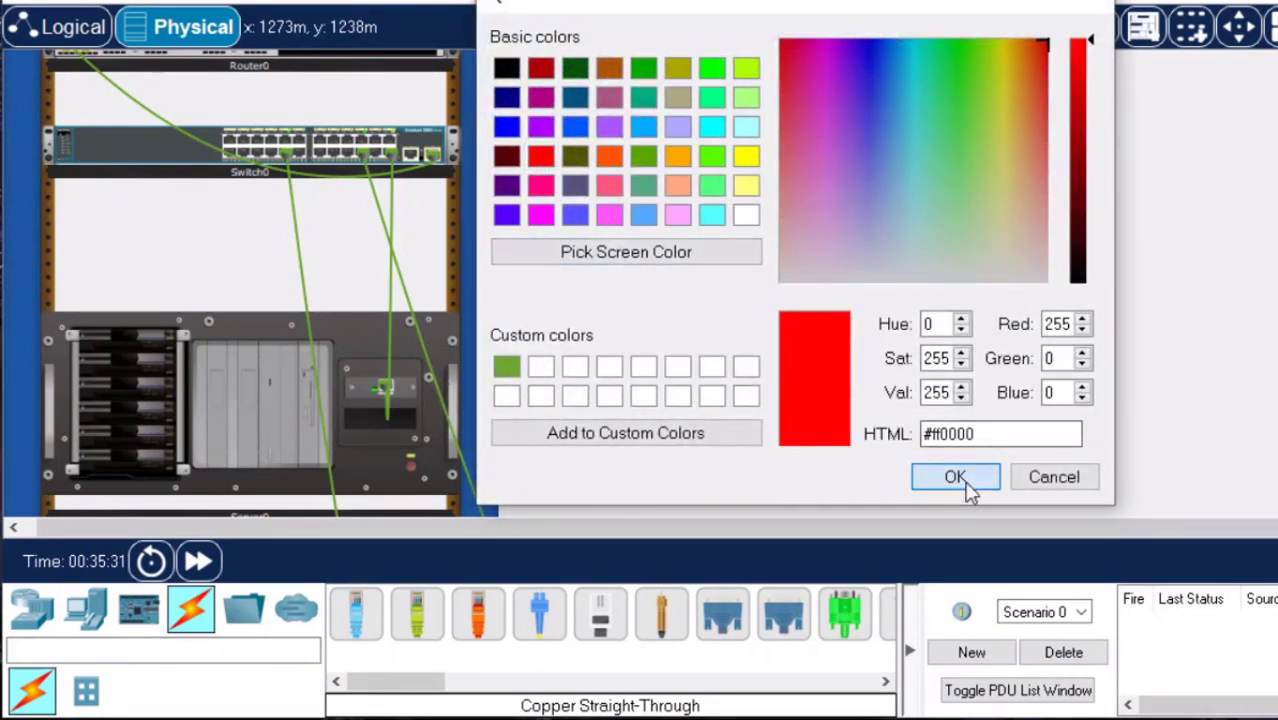